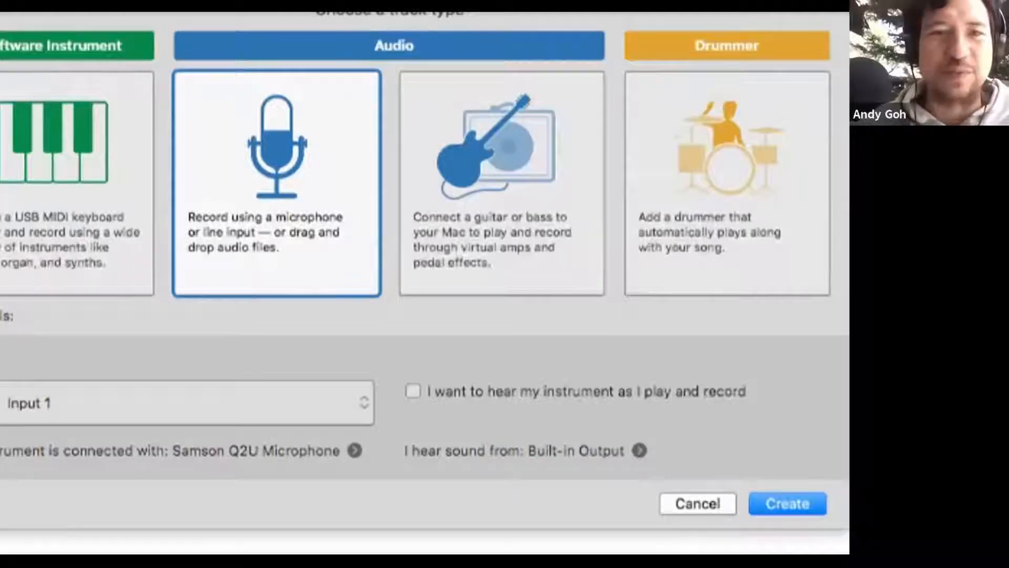
Step: Create a microphone audio track on Input 1 and hide the sound library
key("Return")
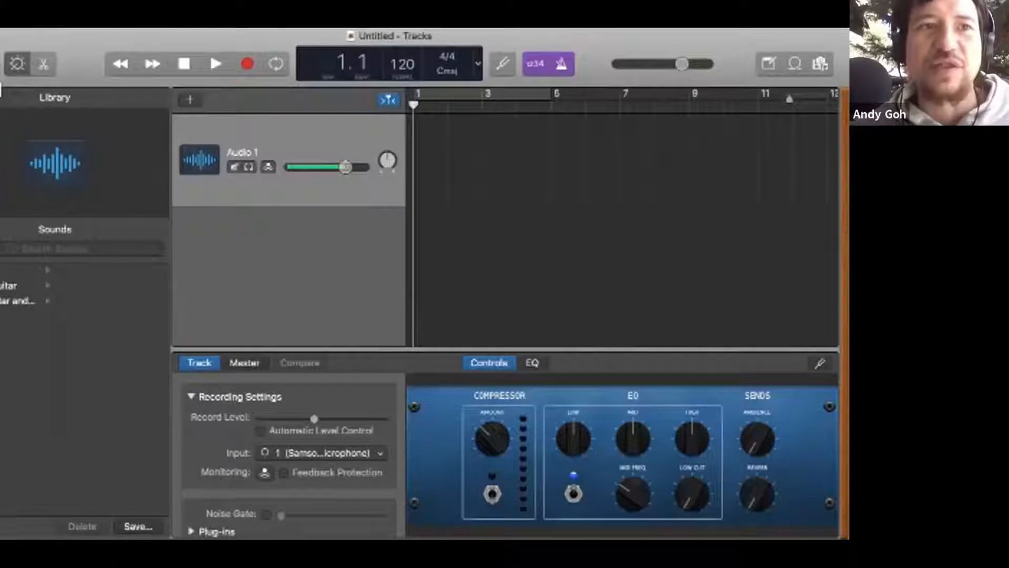
key("y")
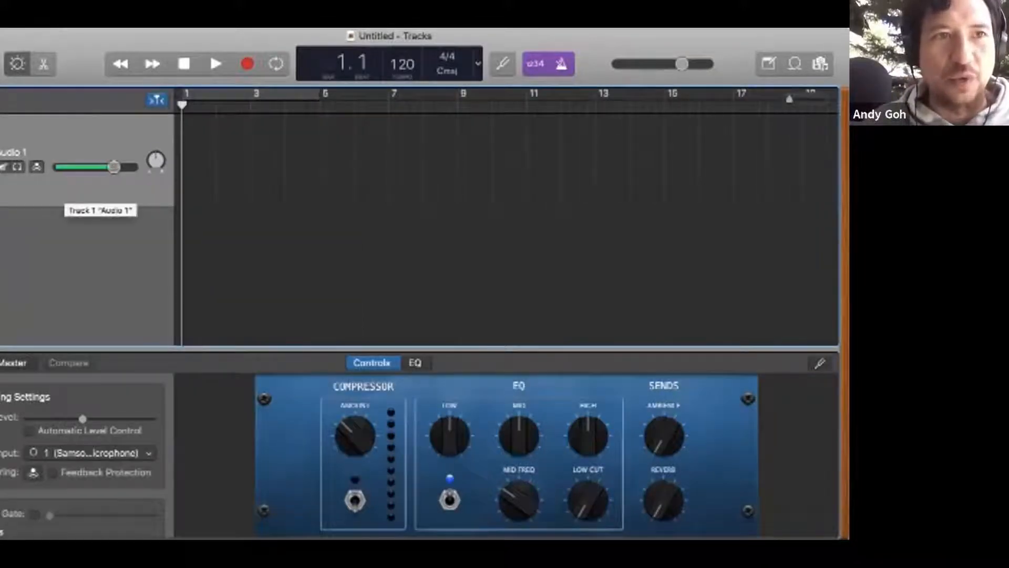
key("y")
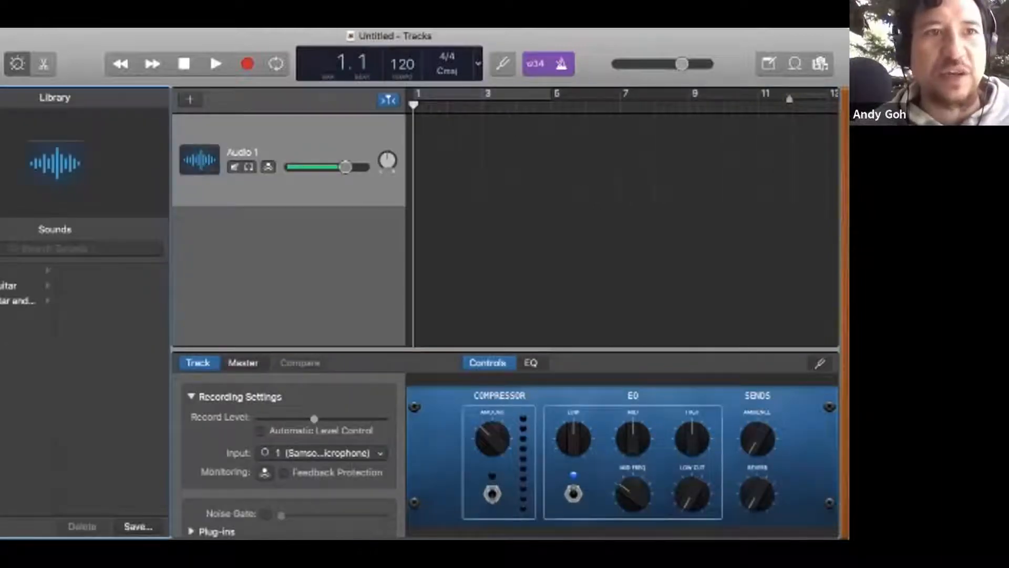
key("y")
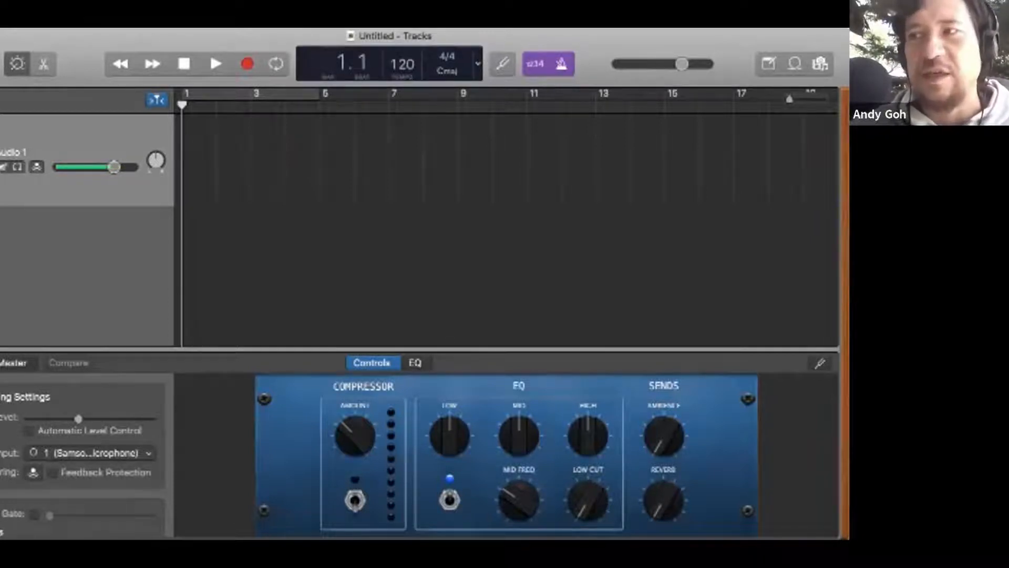
Step: Show the audio editor for the Audio 1 track and return to its Smart Controls
left_click_drag(79, 419, 74, 419)
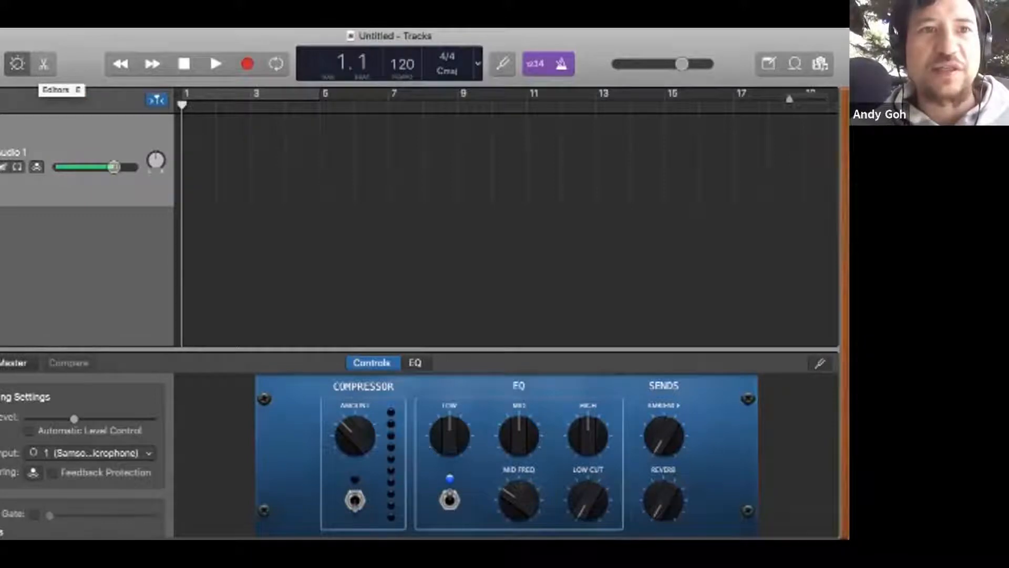
left_click(43, 64)
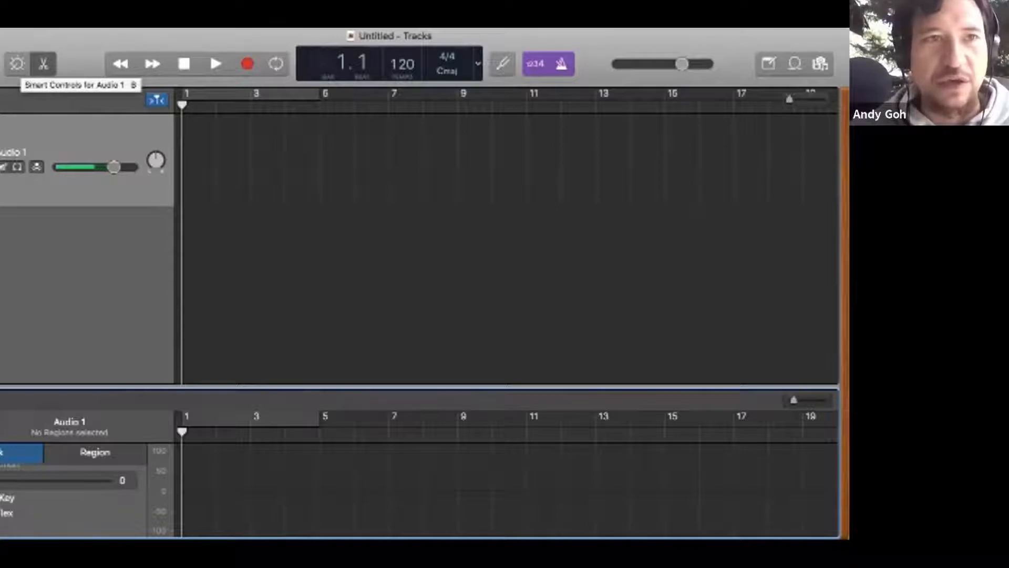
left_click(16, 64)
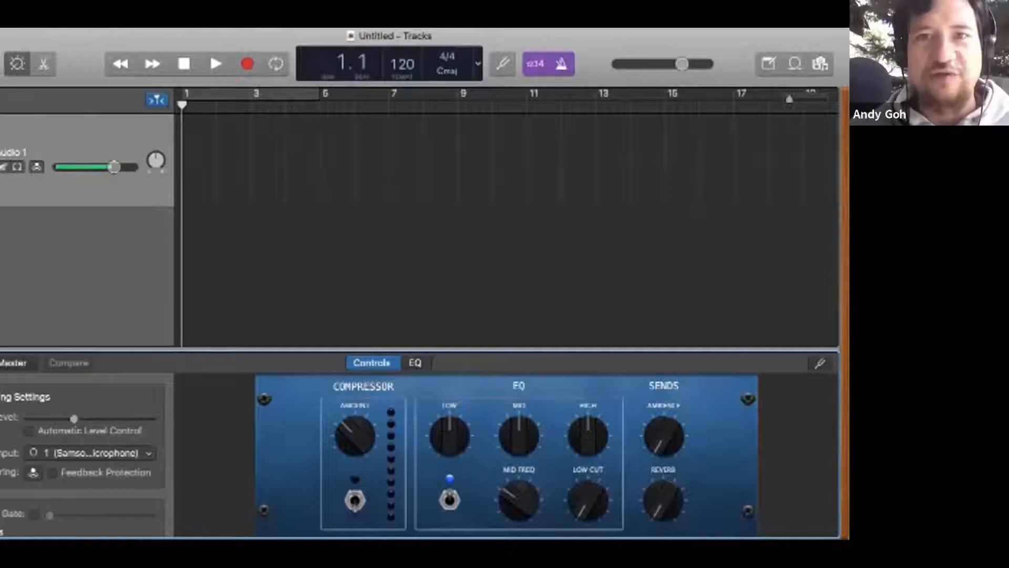
left_click_drag(74, 419, 78, 419)
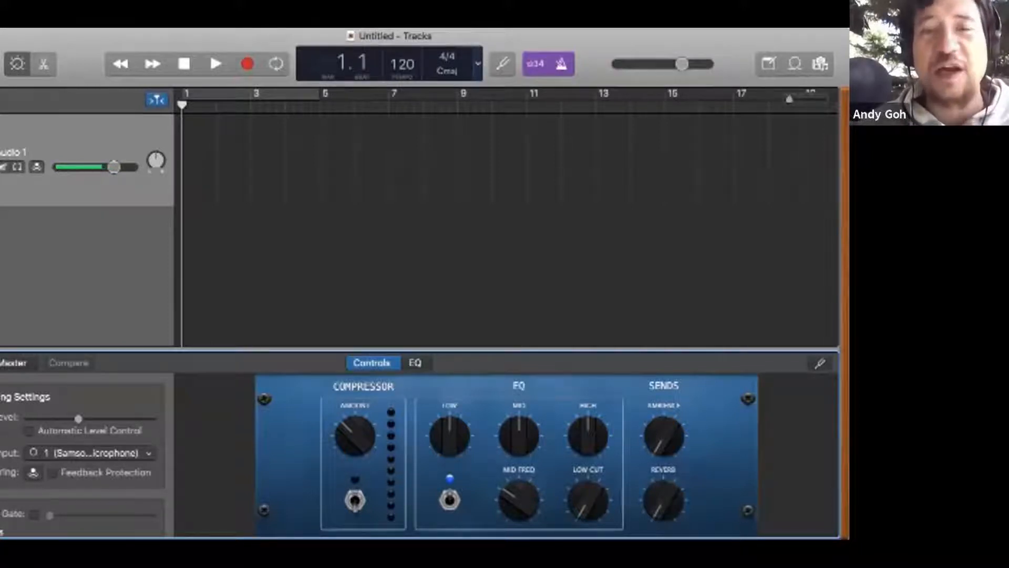
Step: Try the Time mode for the project display and return it to Beats & Project
left_click(478, 64)
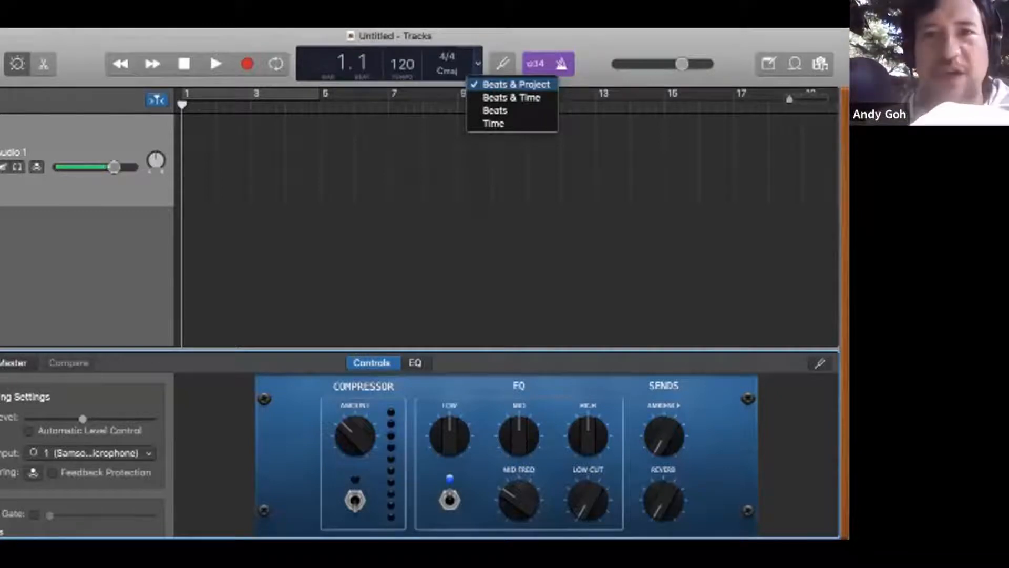
left_click(516, 85)
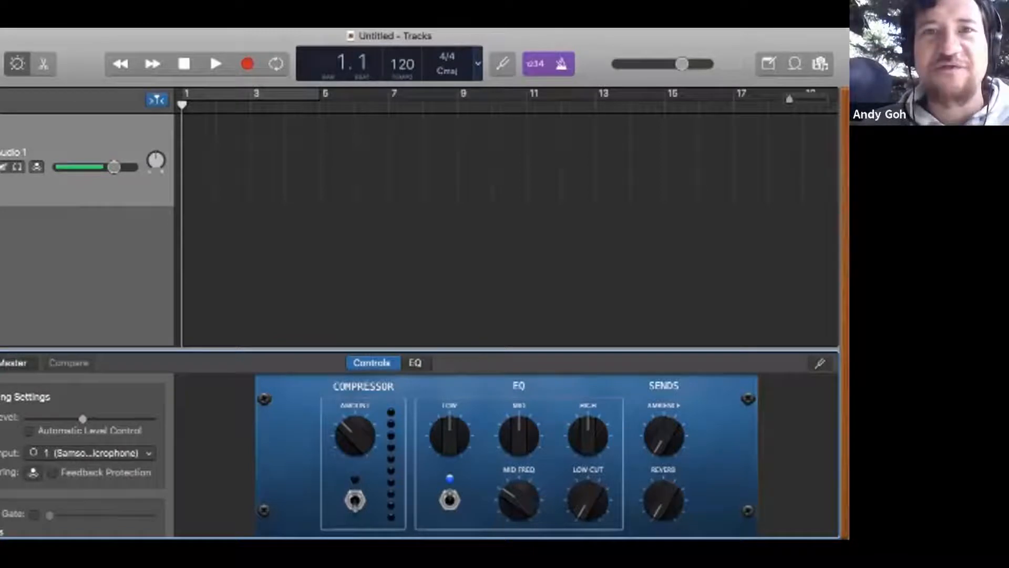
left_click(478, 64)
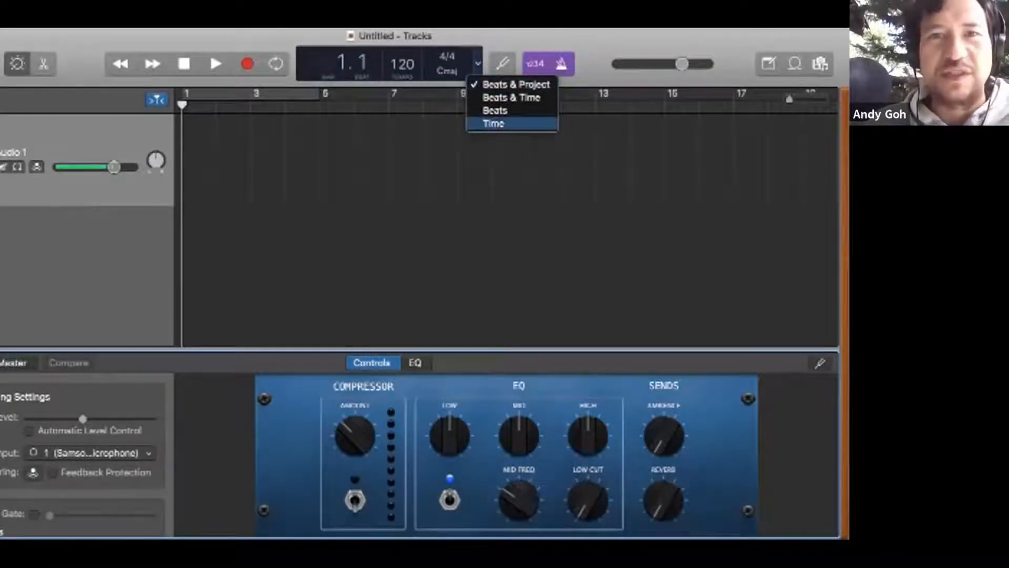
left_click(494, 123)
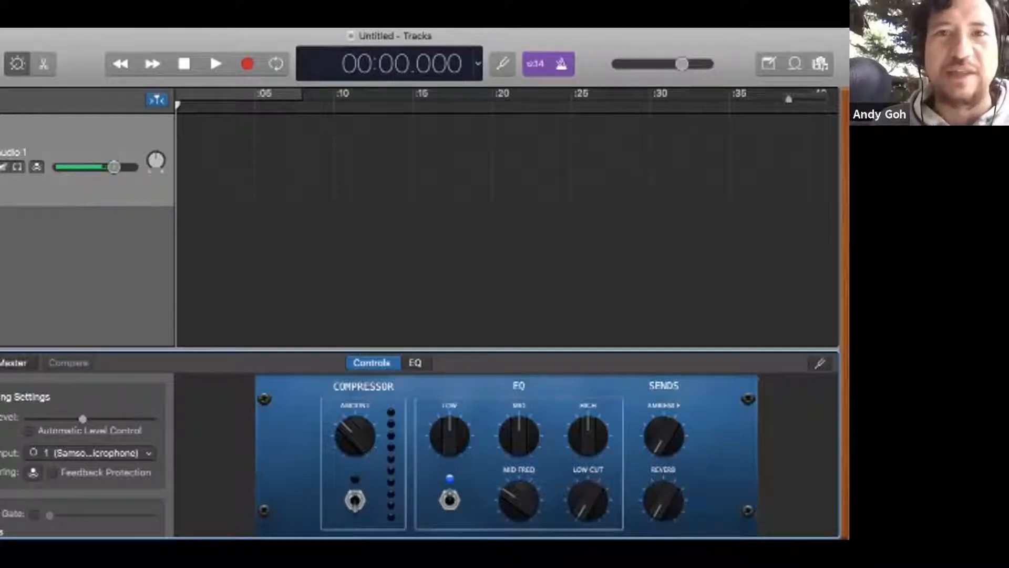
left_click(478, 63)
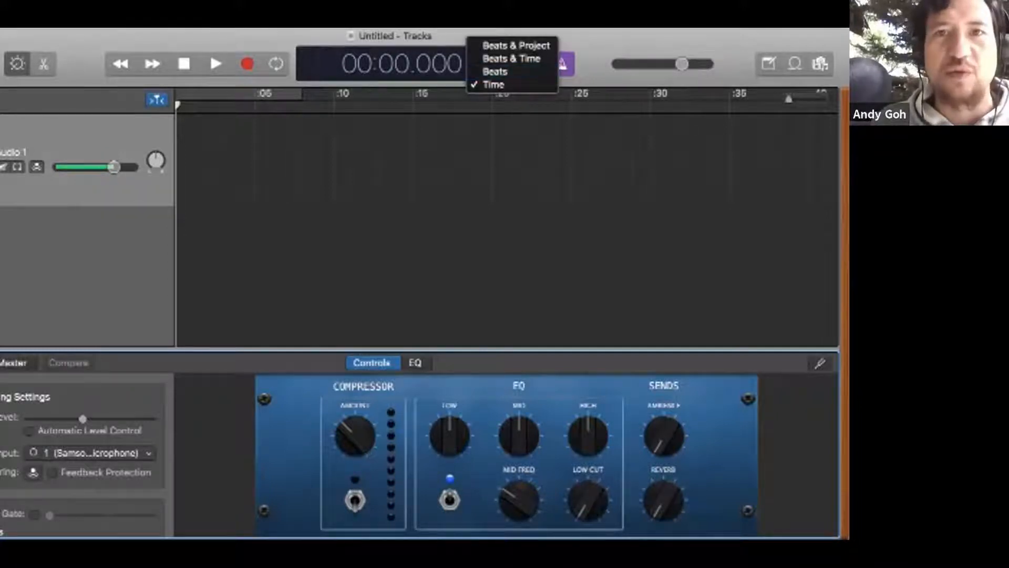
left_click(516, 45)
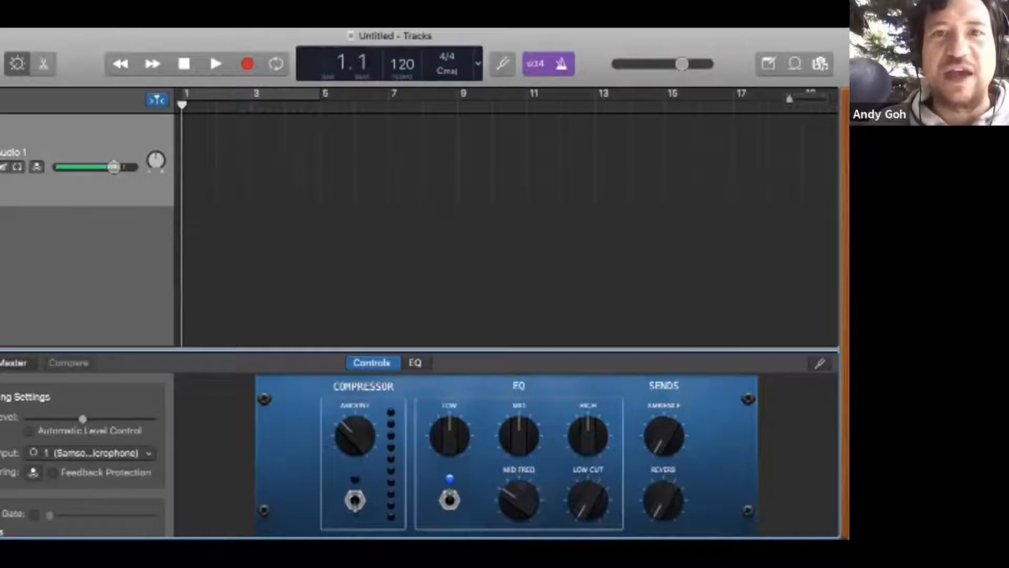
Step: Set the project display to Time and turn off both the count-in and the metronome
left_click(478, 63)
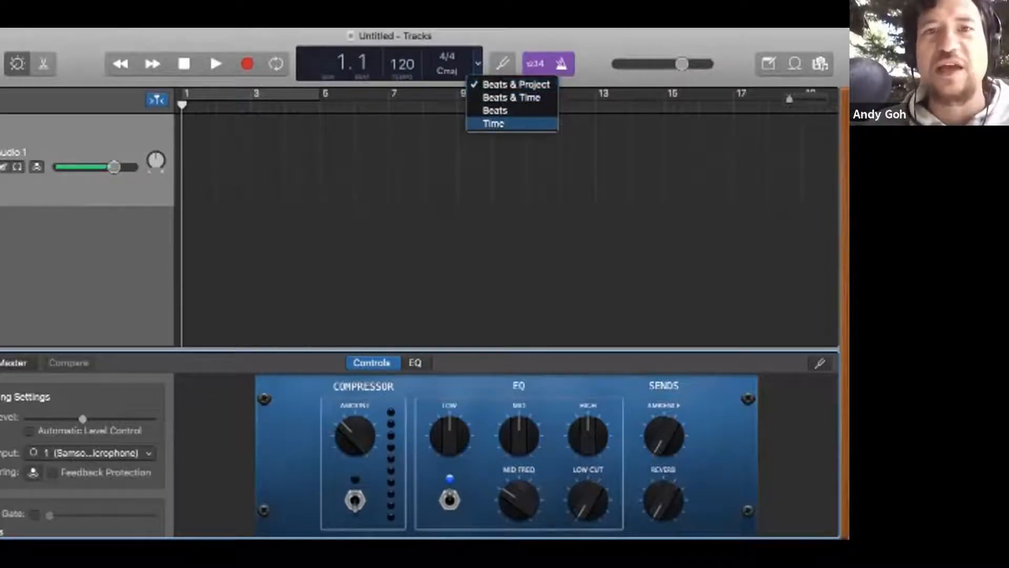
left_click(493, 123)
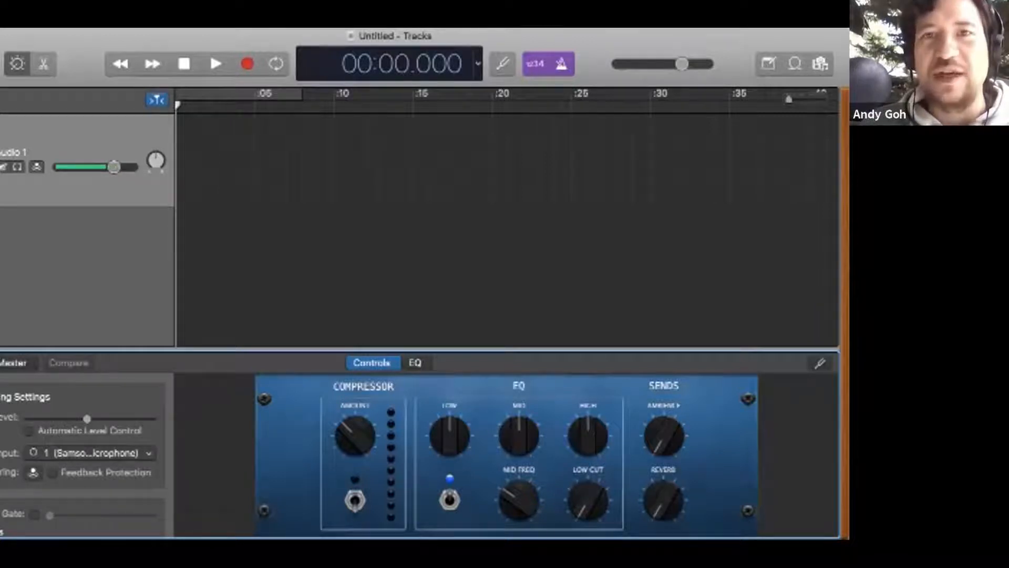
left_click(536, 64)
left_click(562, 64)
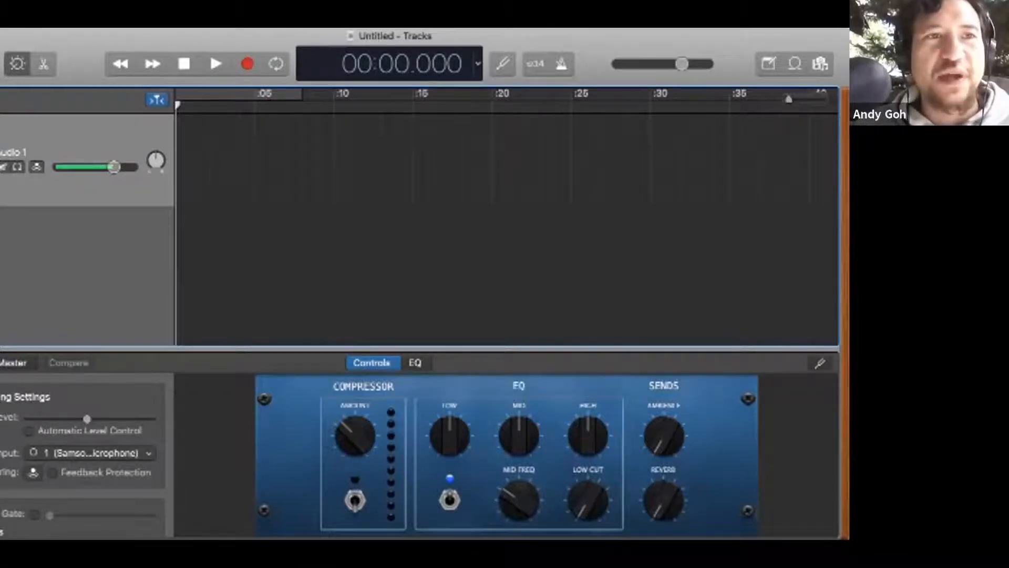
Step: Add two more microphone audio tracks on Input 1 and hide the sound library
key("alt+super+n")
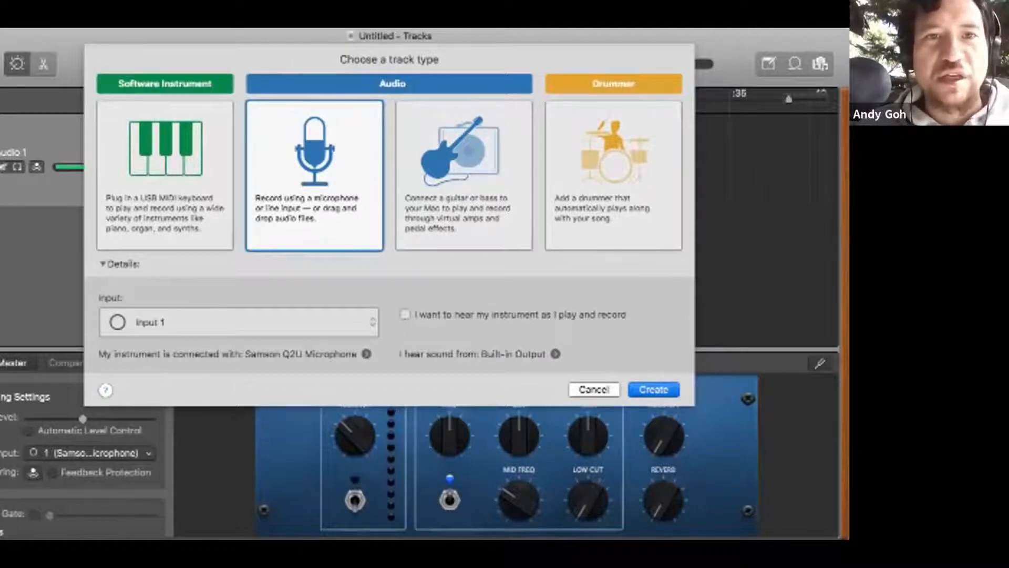
key("Return")
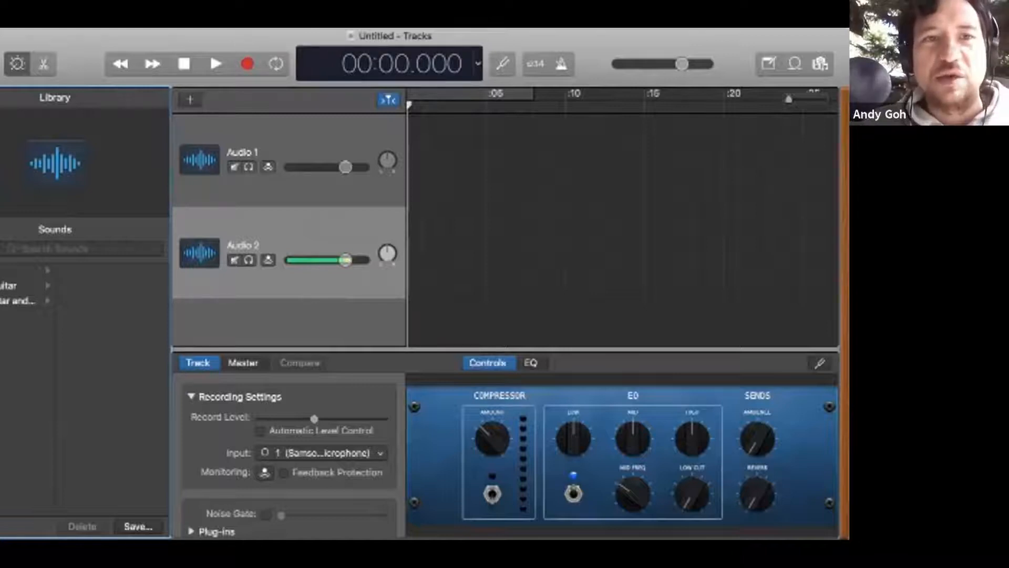
left_click(190, 100)
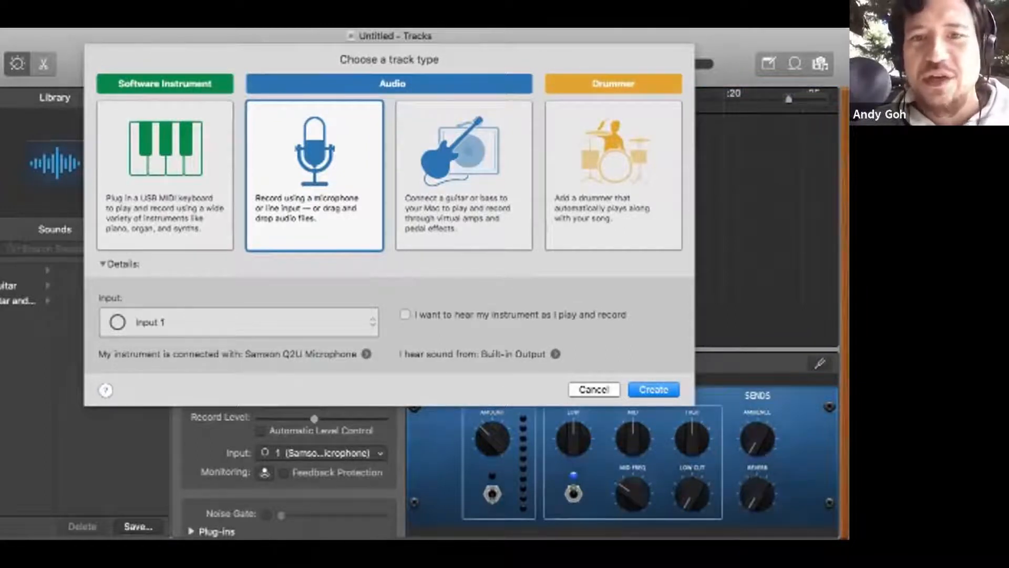
key("Return")
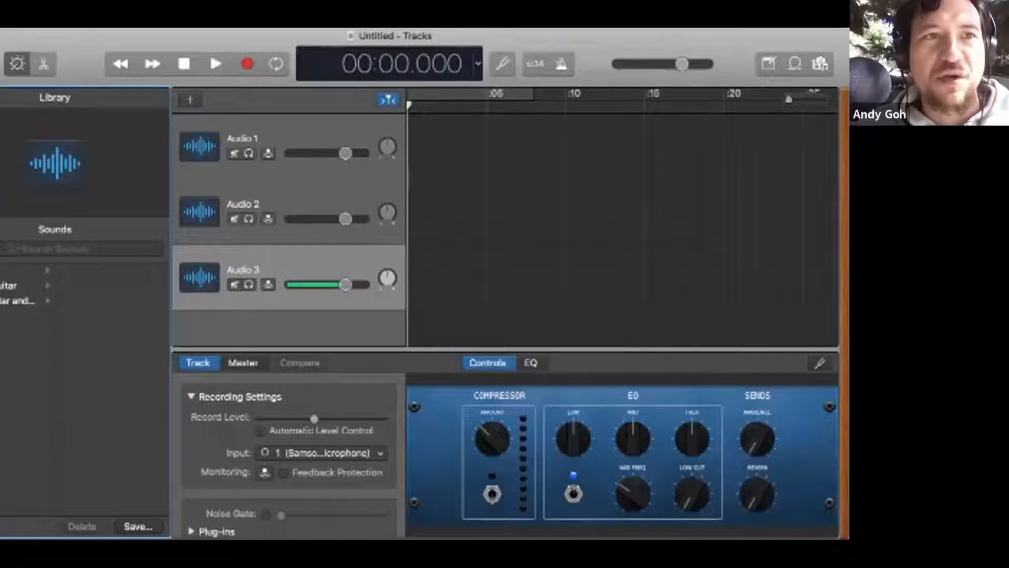
key("y")
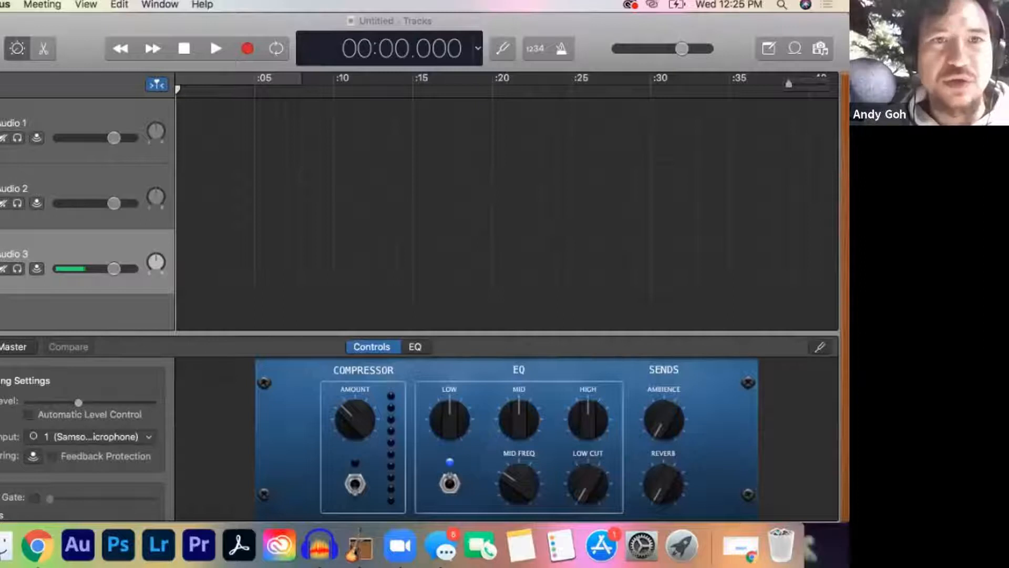
Step: Select the Audio 2 track, then show the Downloads folder in Finder with its window moved clear of the tracks
left_click(79, 188)
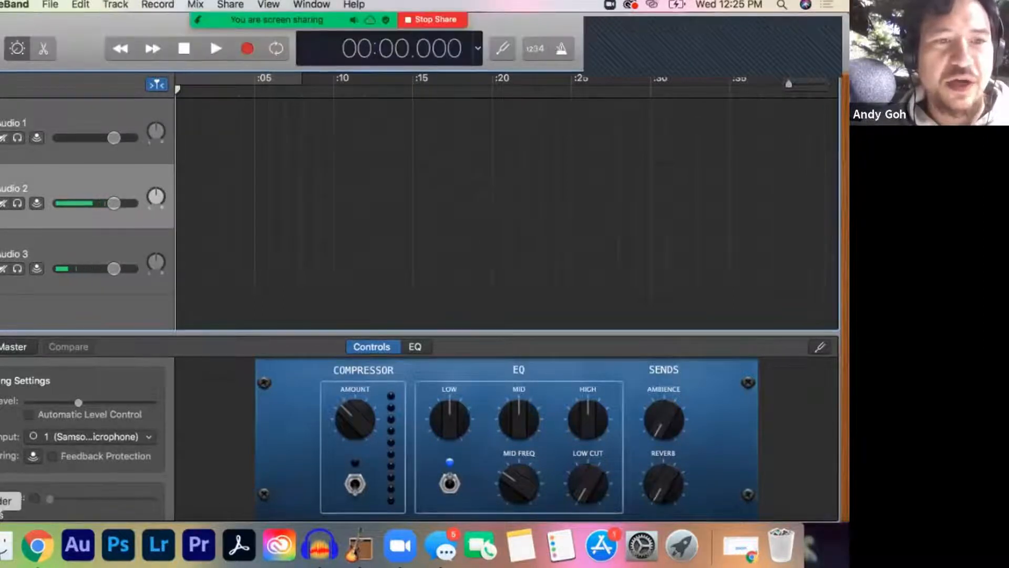
left_click(3, 546)
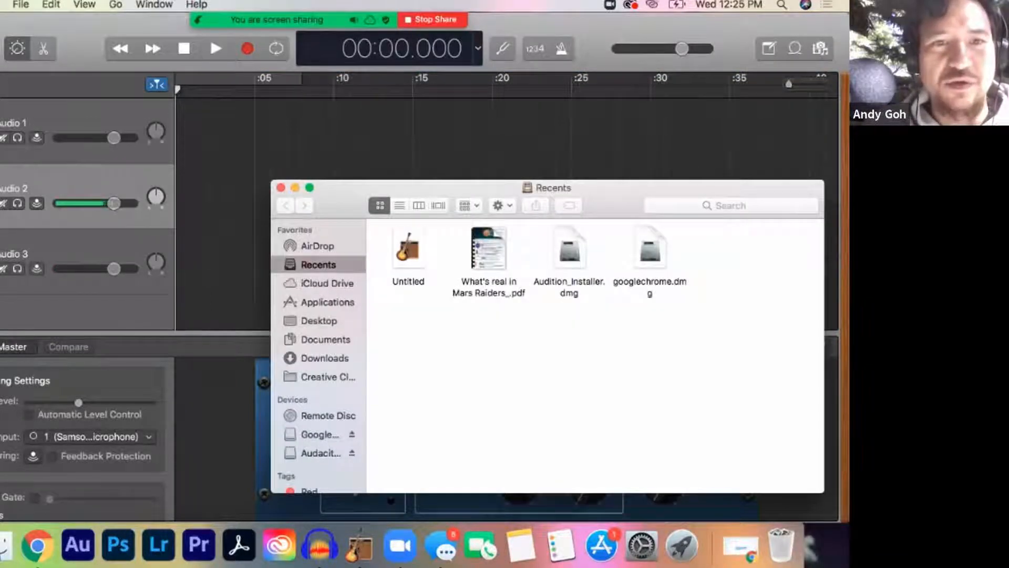
left_click(324, 358)
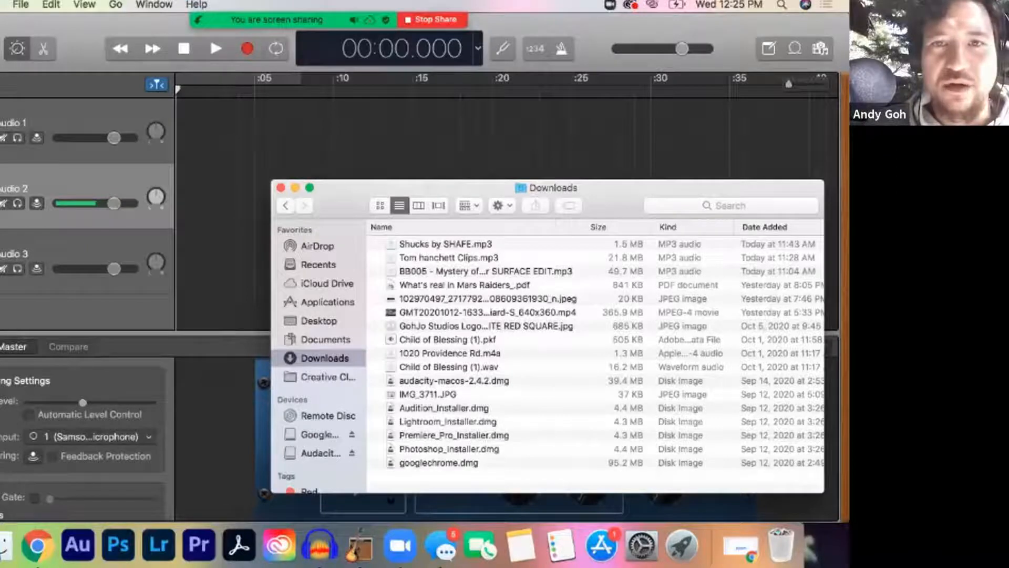
left_click_drag(463, 188, 568, 247)
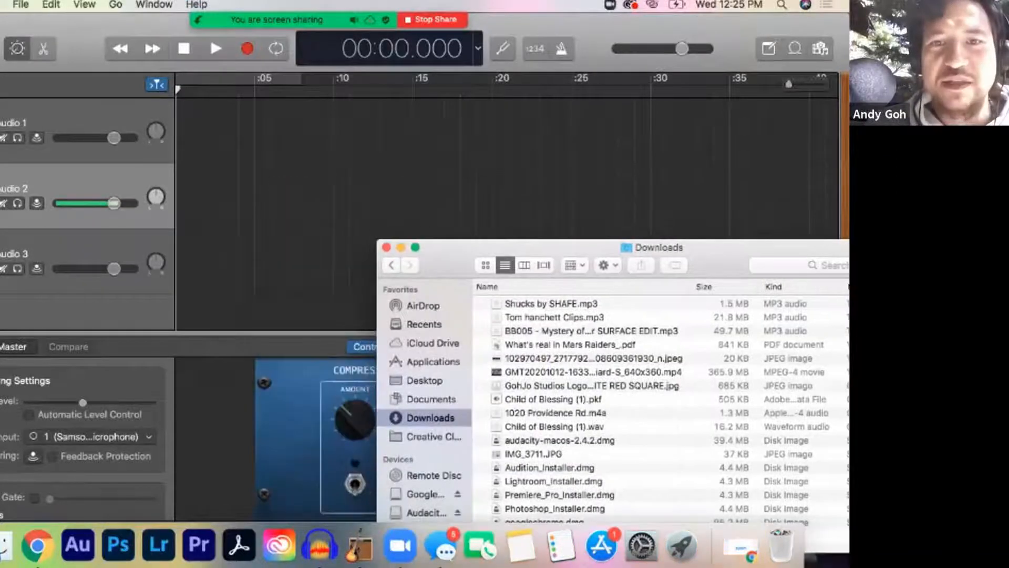
Step: Import Shucks by SHAFE.mp3 onto the Audio 2 track and move its region to the start of the timeline
left_click(551, 304)
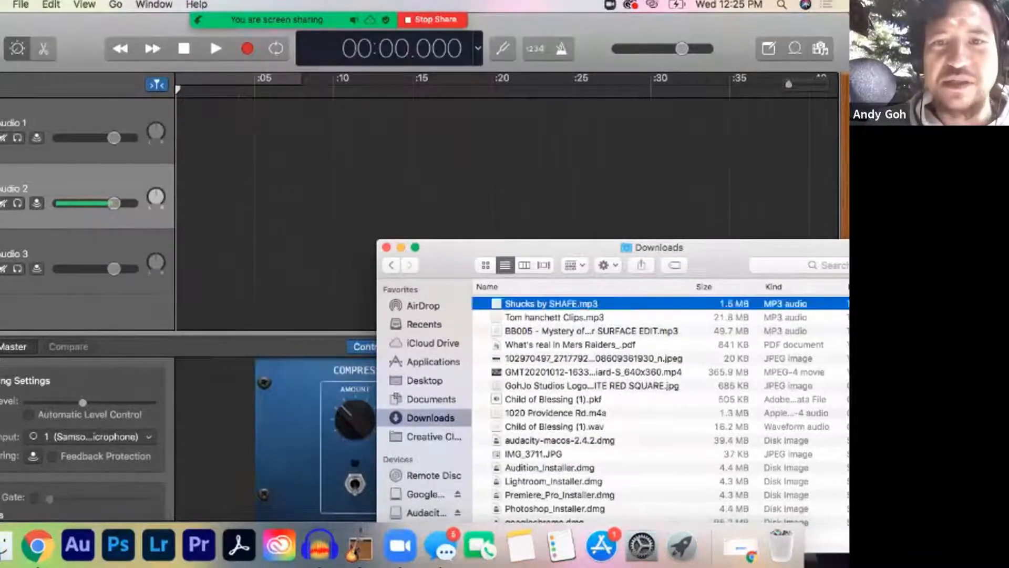
left_click(554, 317)
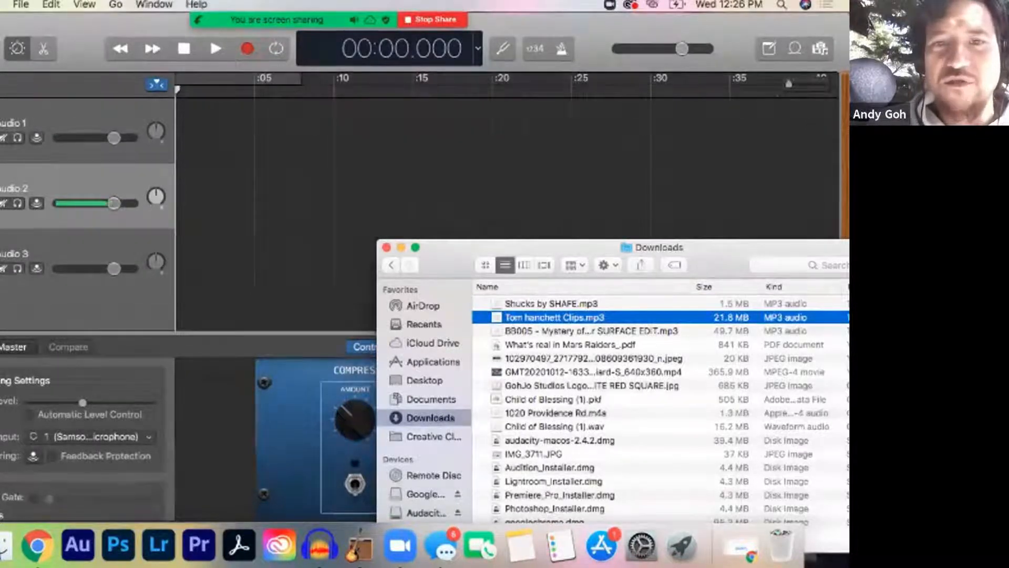
left_click(551, 304)
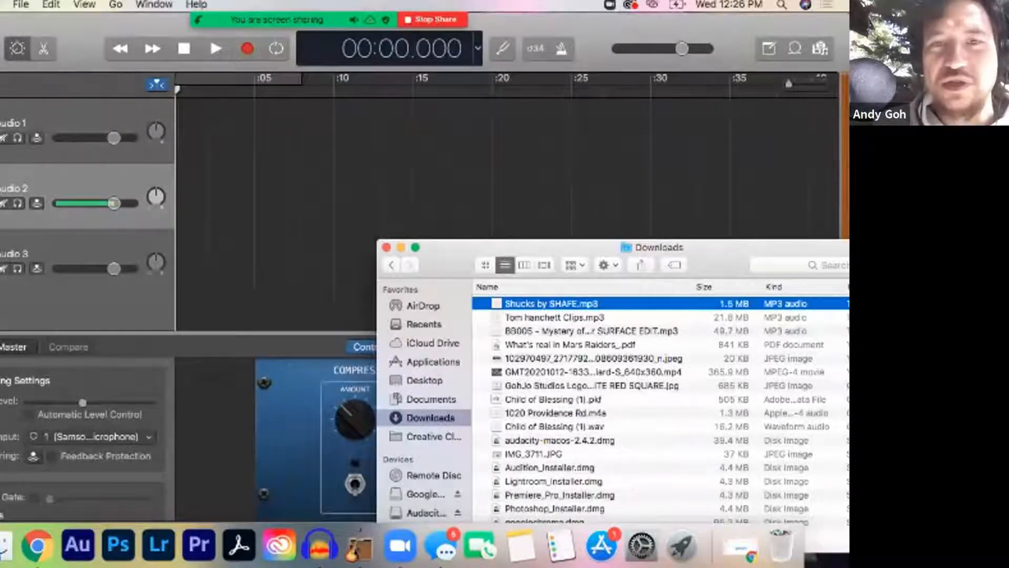
left_click_drag(552, 304, 295, 232)
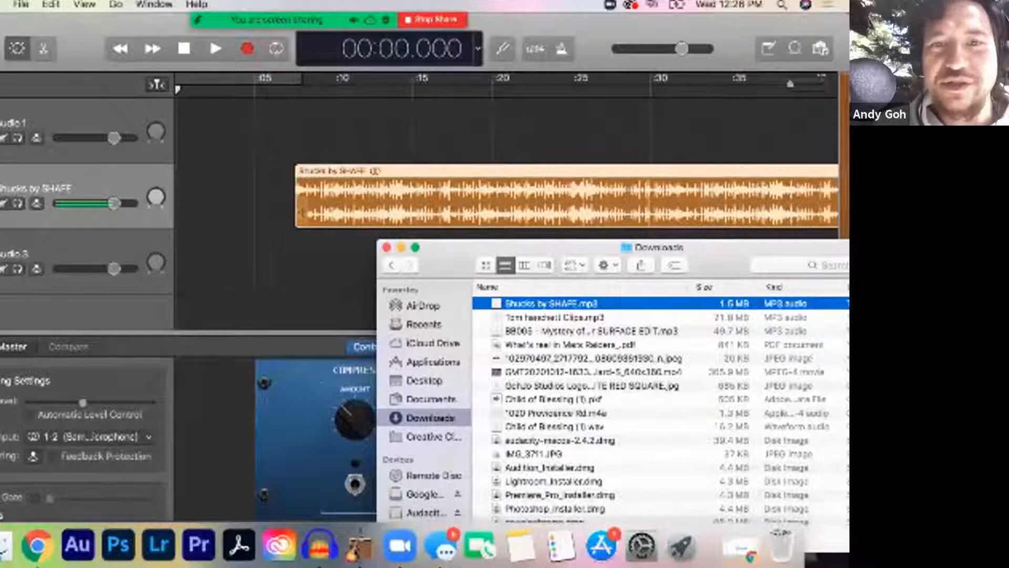
left_click_drag(453, 223, 334, 223)
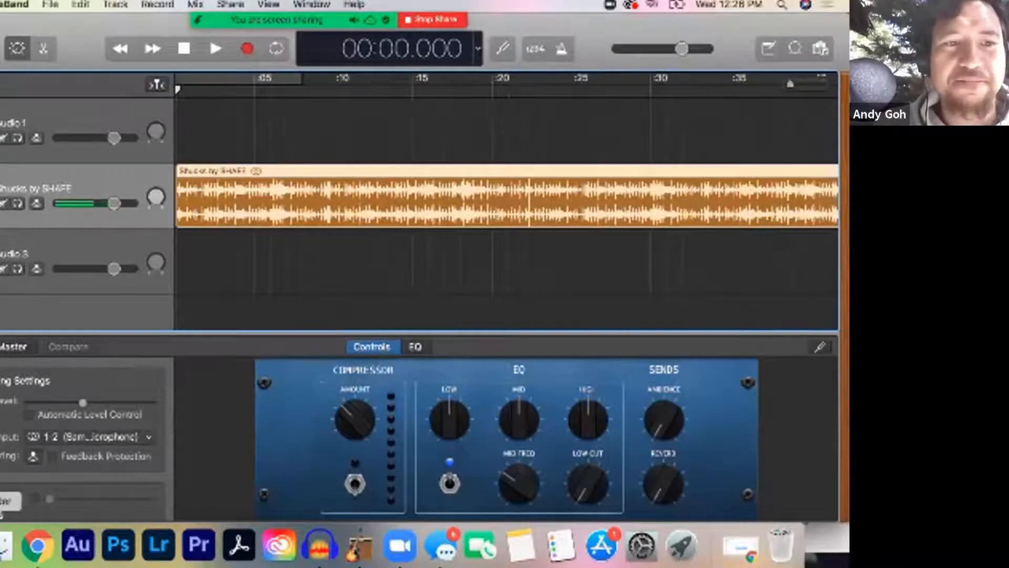
Step: Import the 21.8 MB clips MP3 from the Downloads folder onto the Audio 1 track at the start of the timeline
left_click(4, 547)
left_click(555, 318)
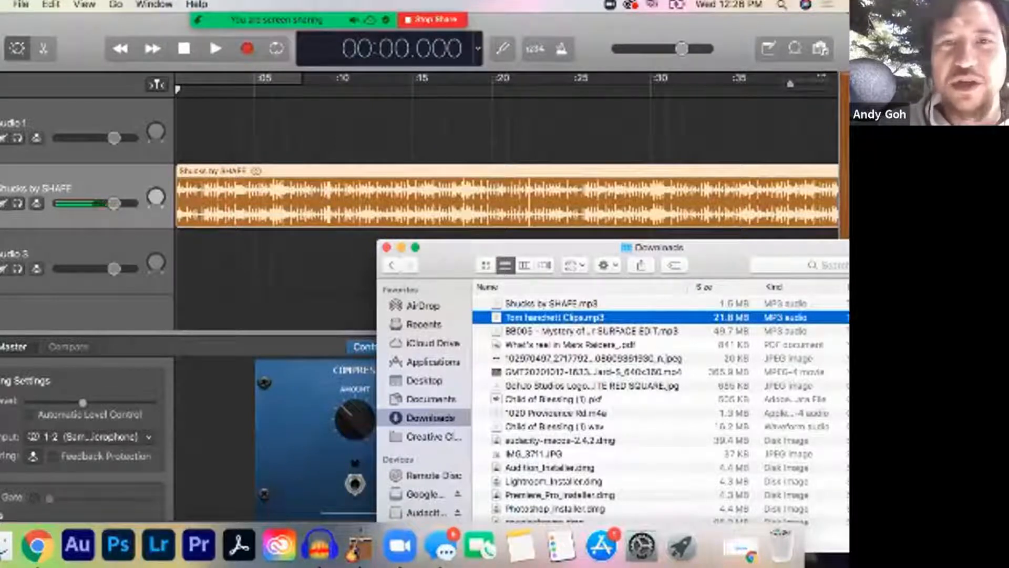
left_click_drag(554, 317, 182, 134)
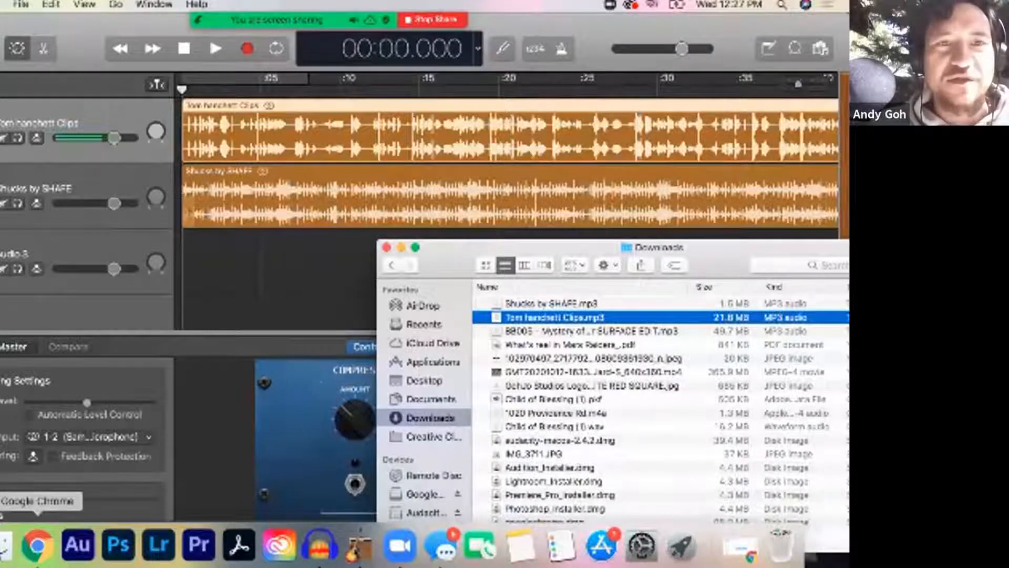
Step: Switch to Chrome and download Solo Vocal Tracks.mp3 from the GarageBand 101 folder in Google Drive
left_click(37, 545)
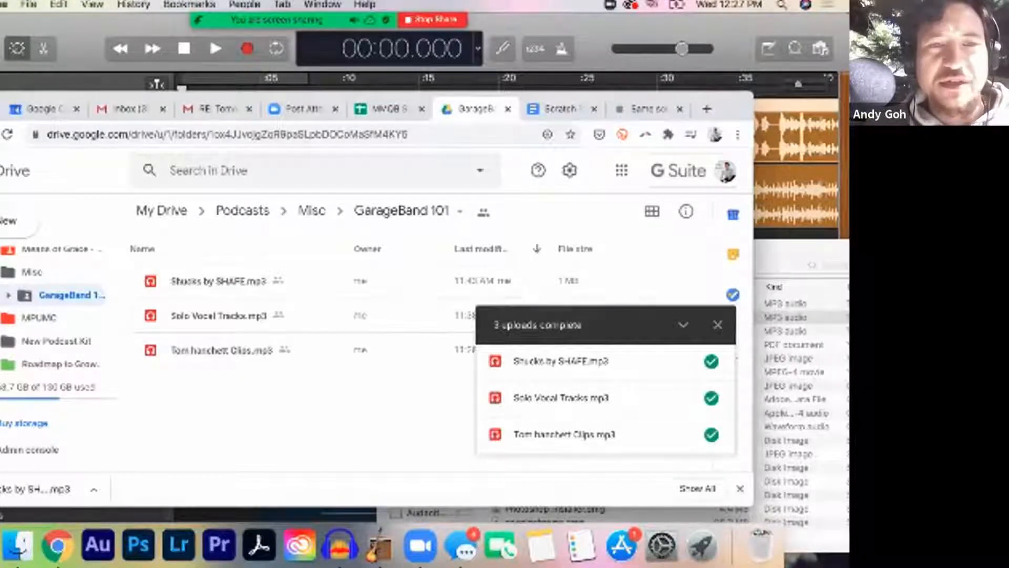
left_click(218, 315)
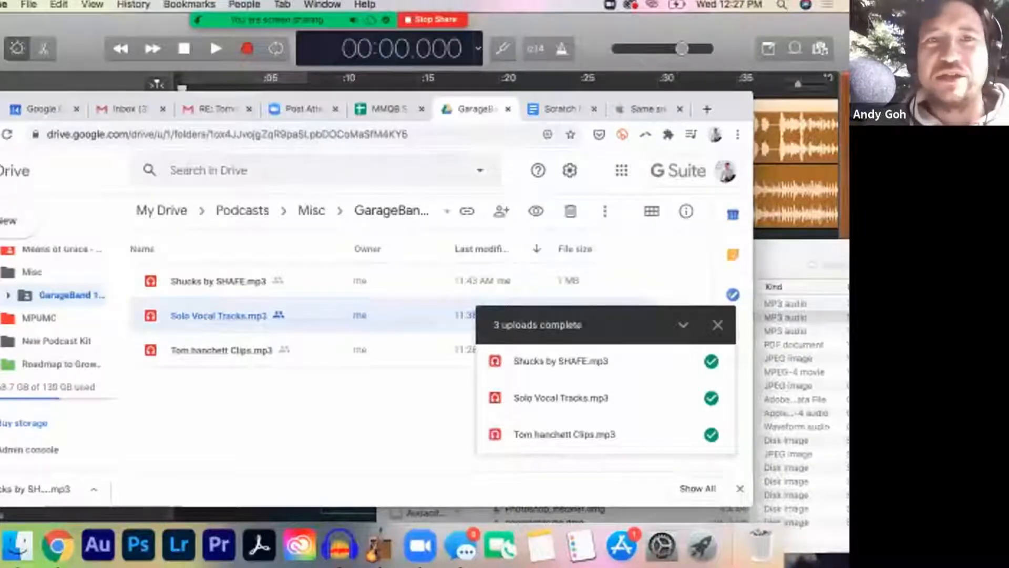
right_click(210, 317)
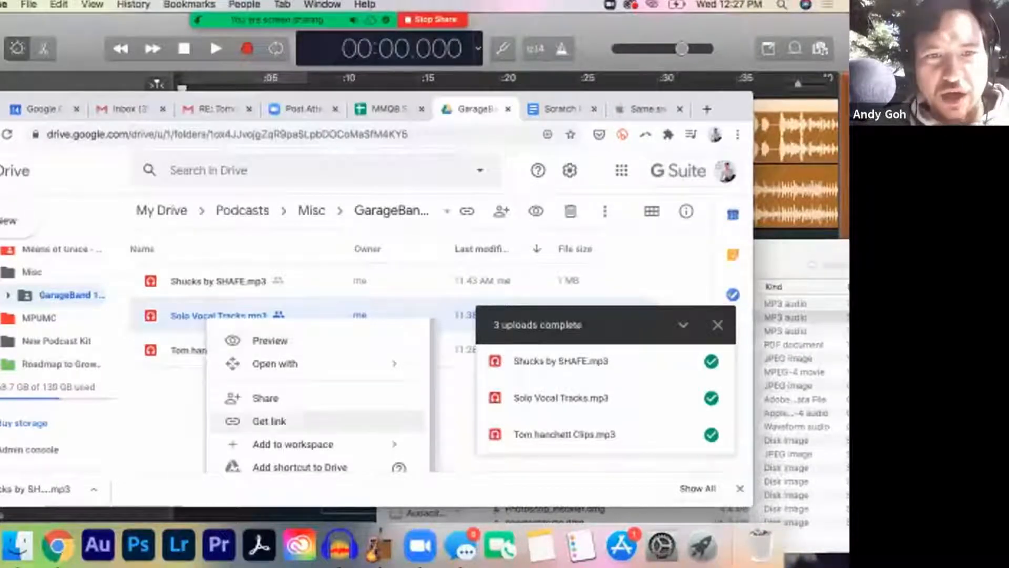
scroll(318, 398, "down", 3)
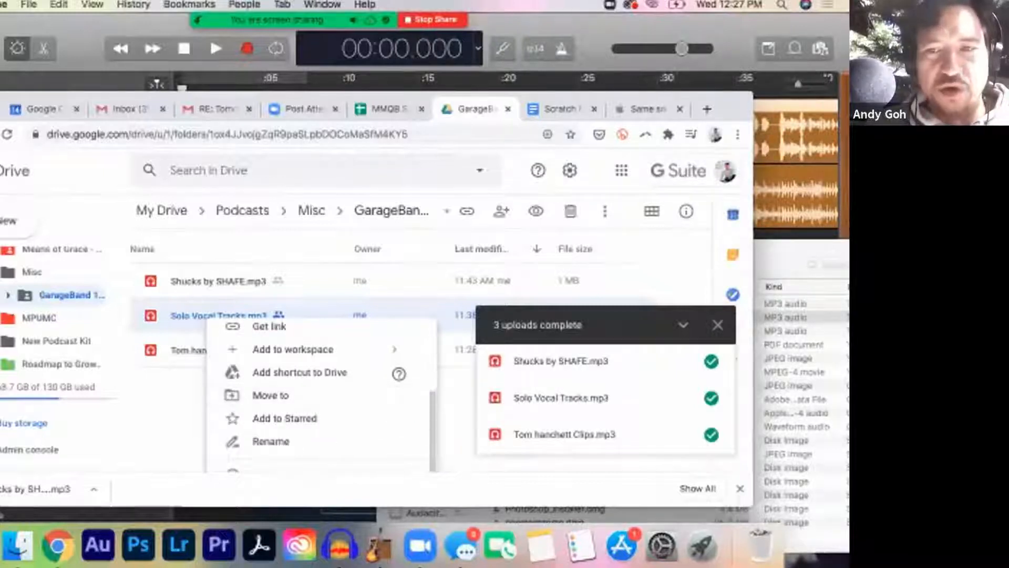
left_click(741, 488)
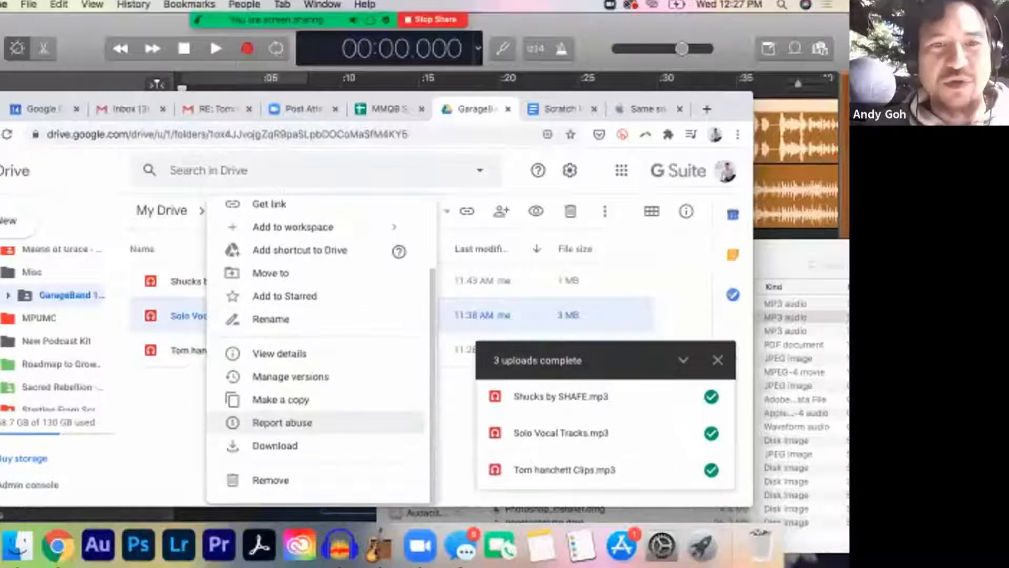
left_click(275, 445)
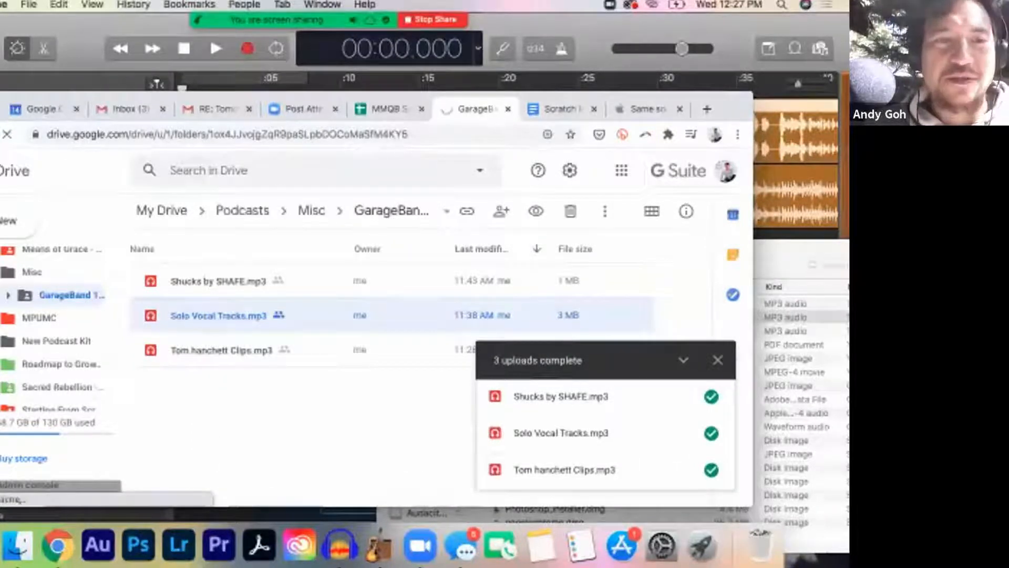
Step: Return to GarageBand and rename the first track, which holds the voice clips, as Vocals
key("super+Tab")
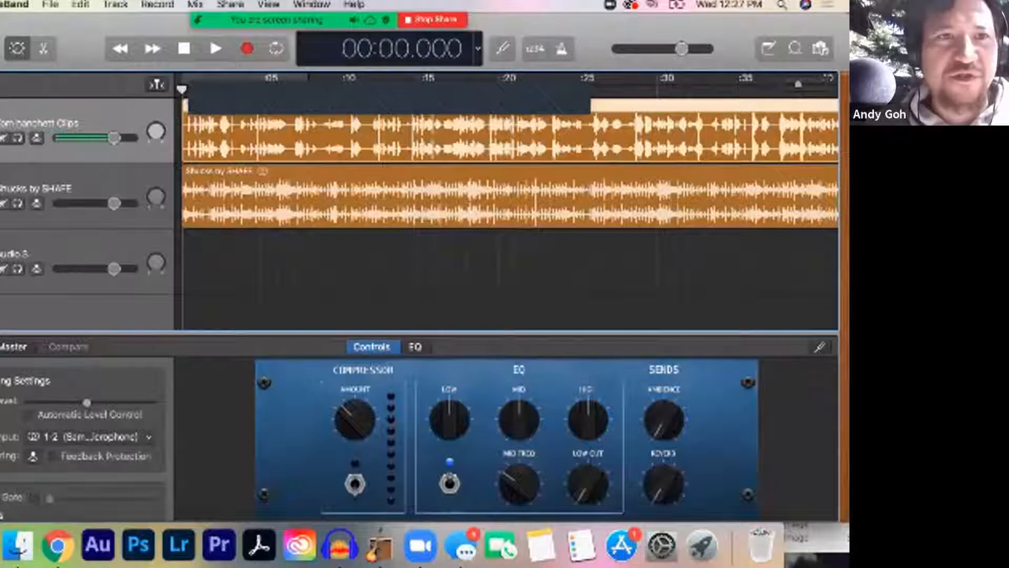
right_click(57, 122)
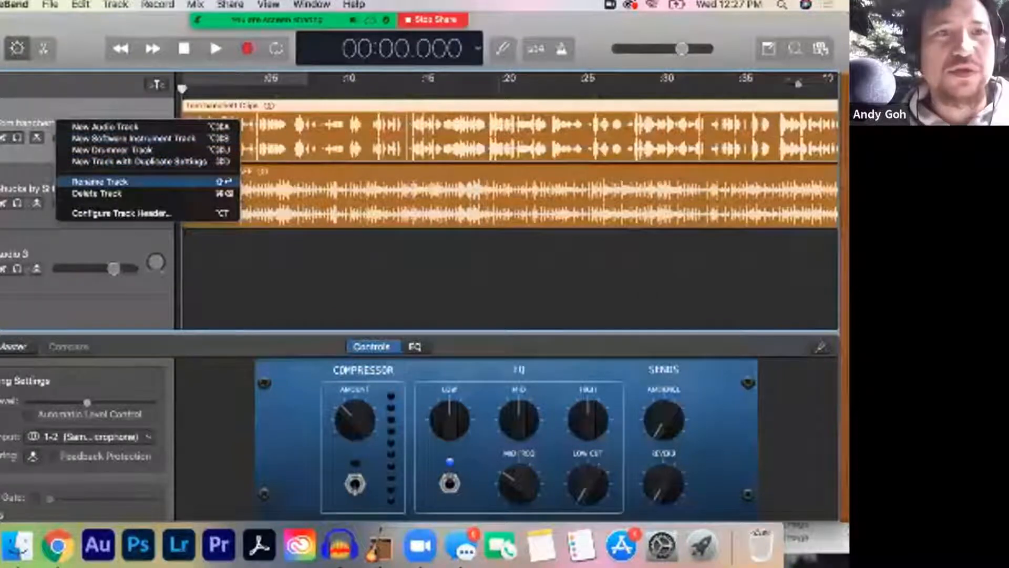
left_click(100, 181)
key("BackSpace")
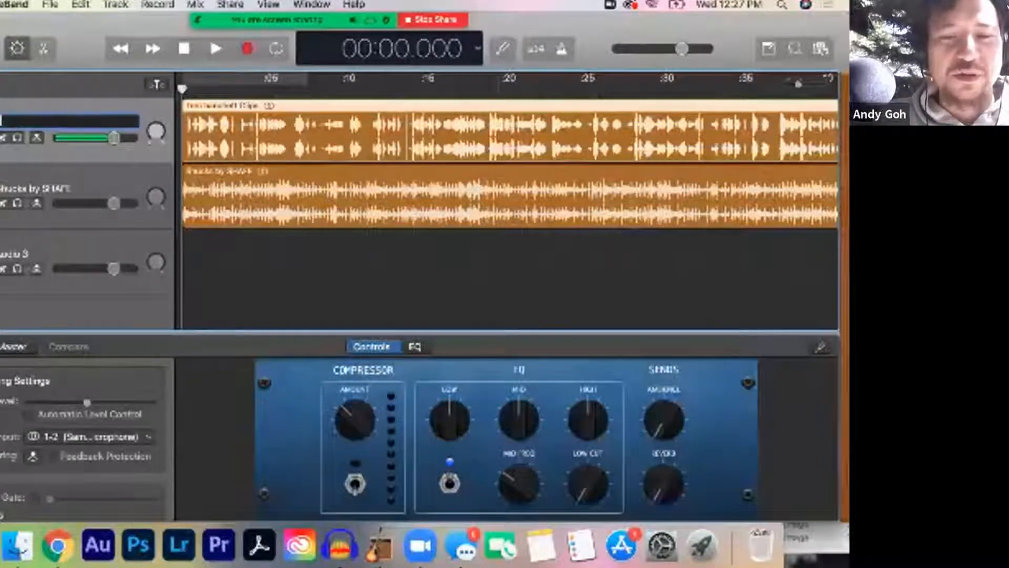
type("Vocals")
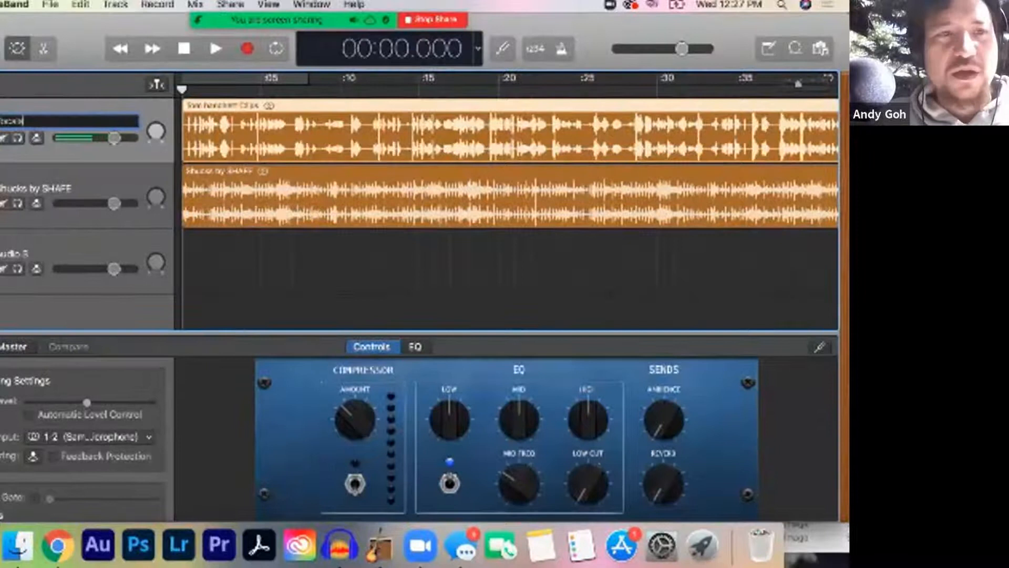
key("Return")
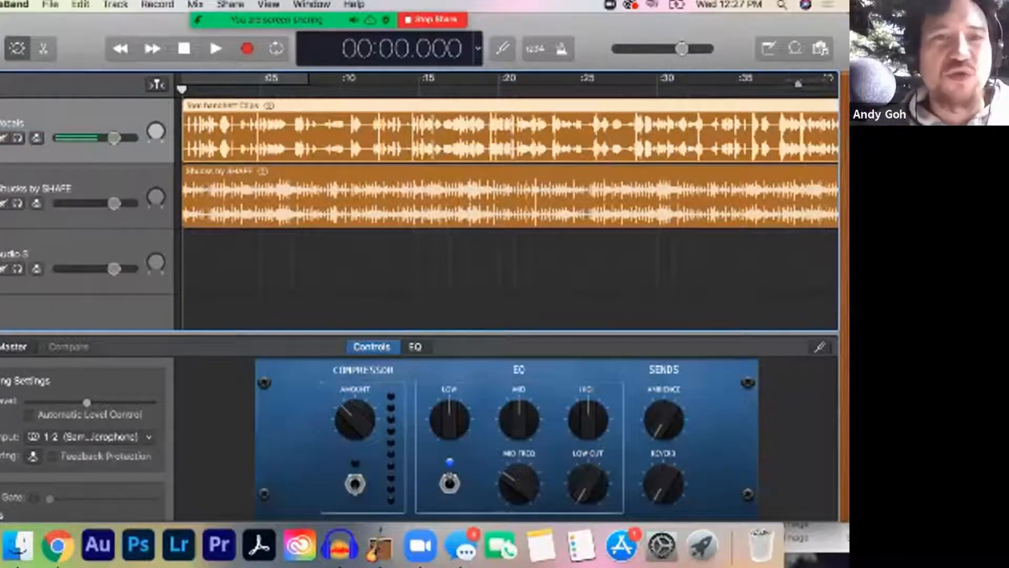
Step: Rename the Shucks by SHAFE track as Music
right_click(52, 189)
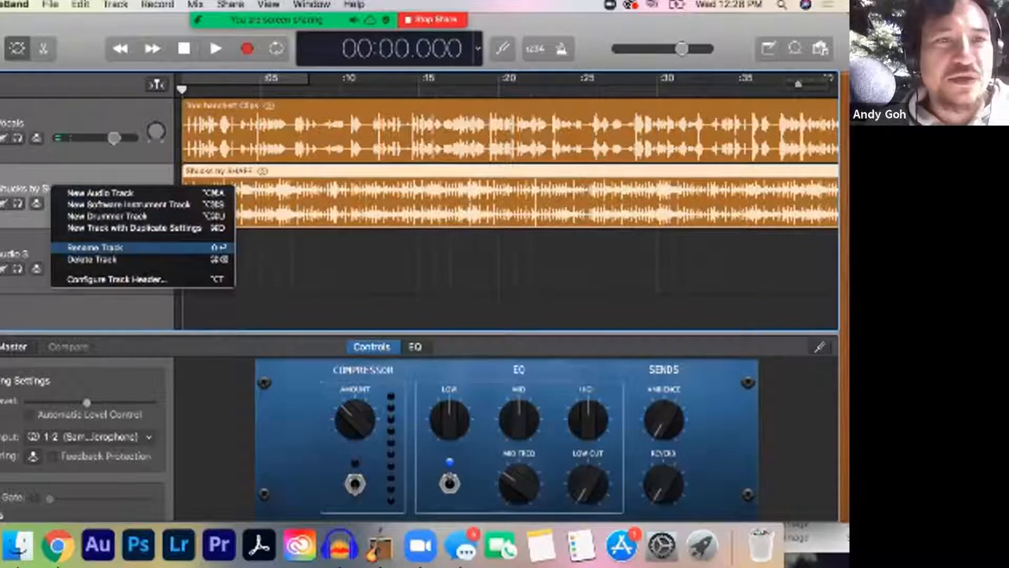
left_click(95, 247)
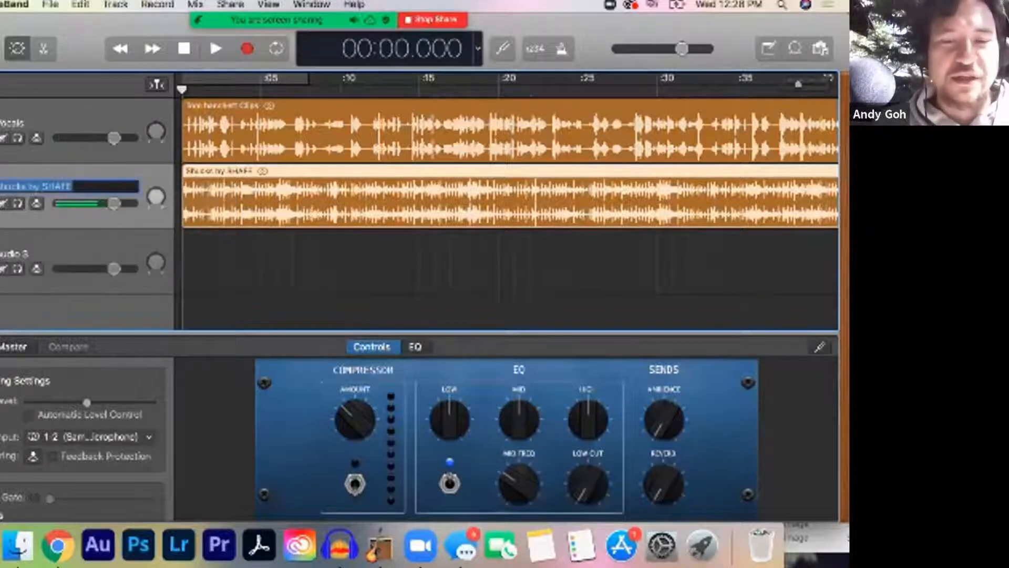
type("Music")
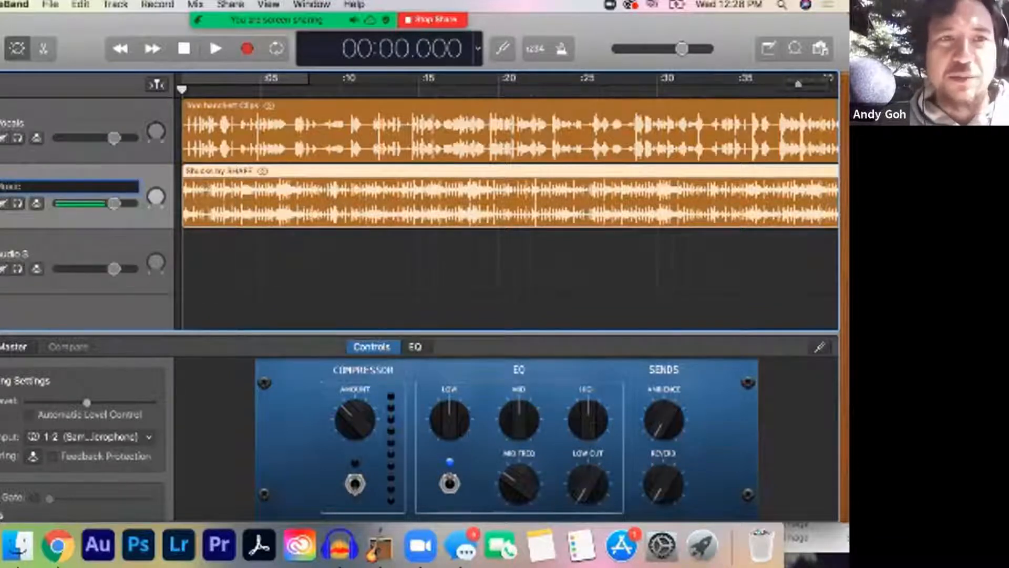
key("Return")
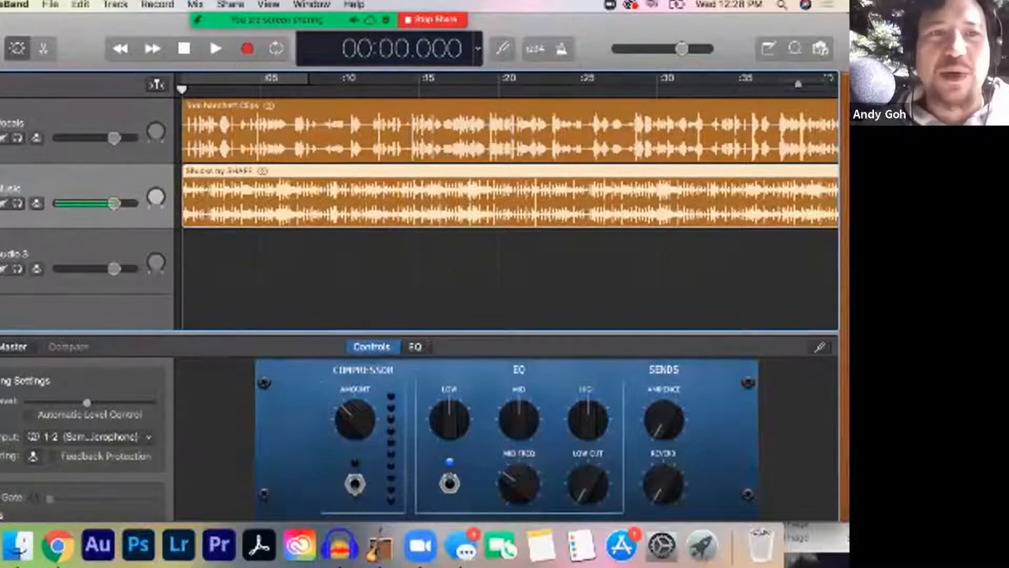
Step: Rename the empty Audio 3 track as Scratch Track
right_click(19, 254)
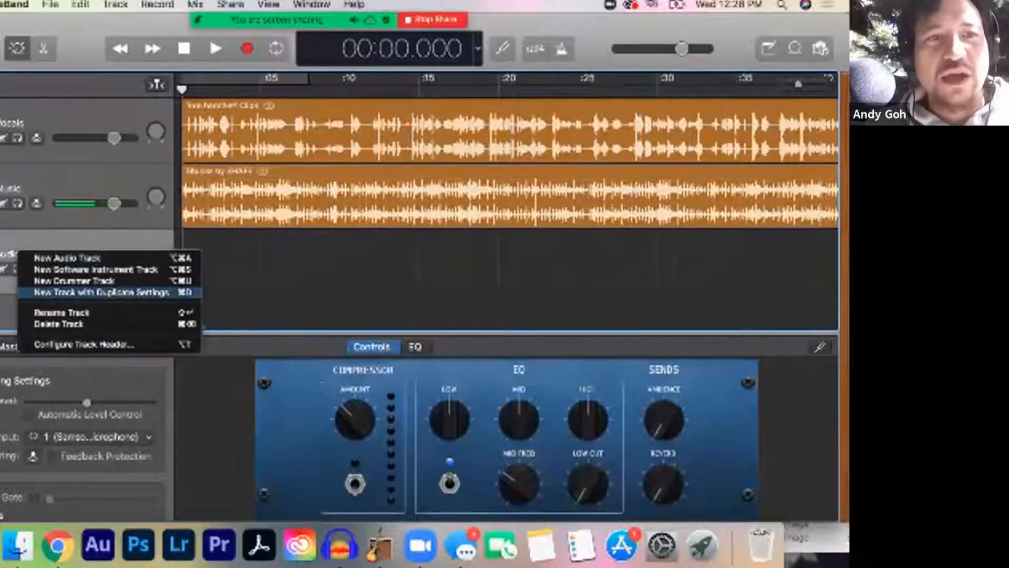
left_click(62, 312)
type("Scratch Track")
key("Return")
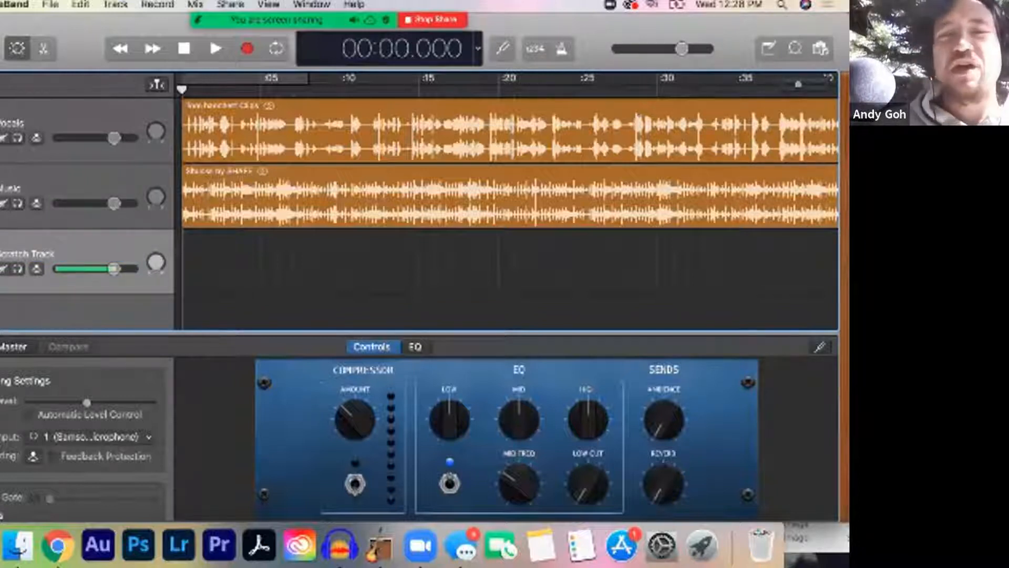
Step: Try out muting and soloing the Scratch Track, switching solo on and off twice
mouse_move(330, 21)
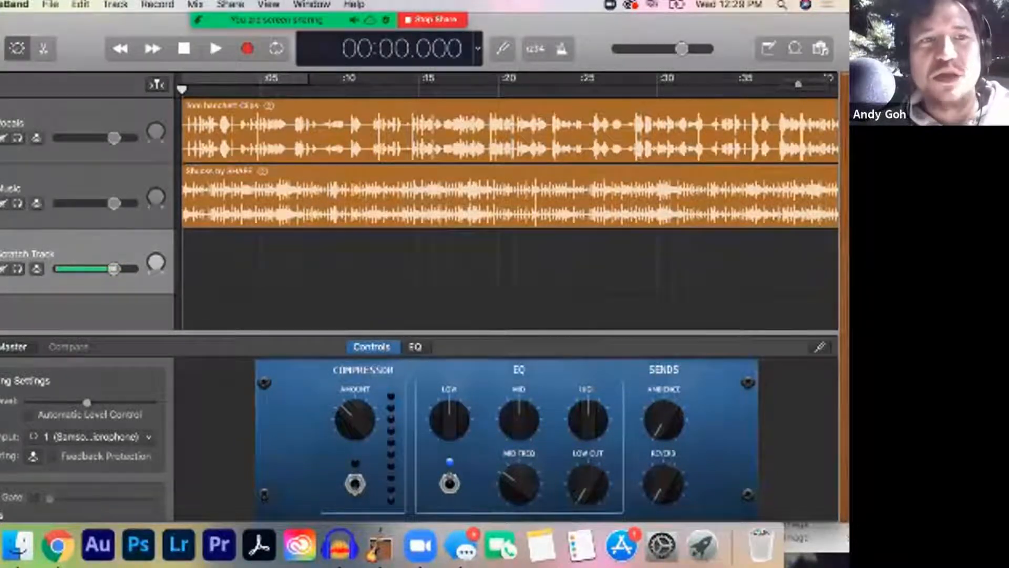
left_click(4, 268)
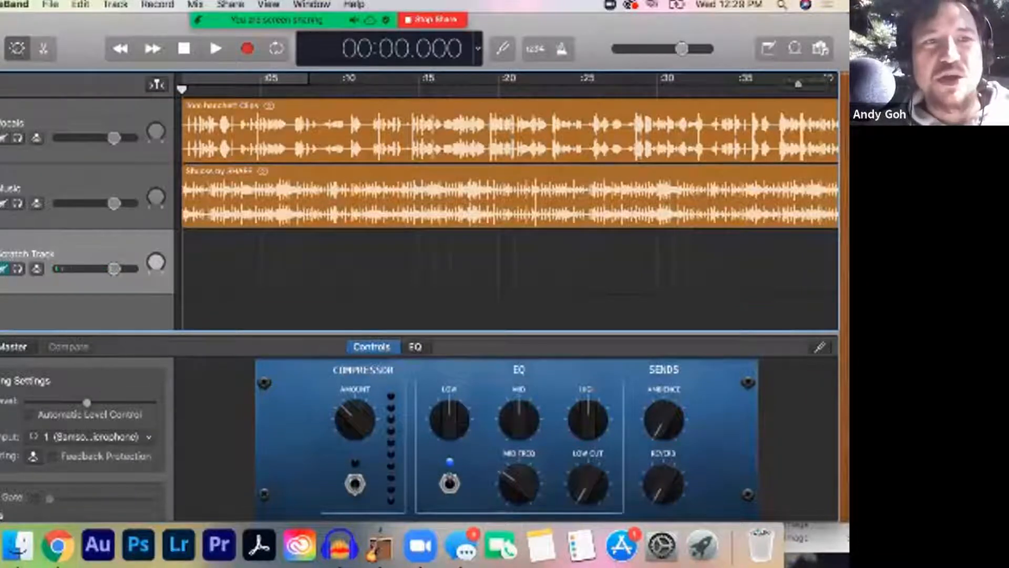
left_click(3, 269)
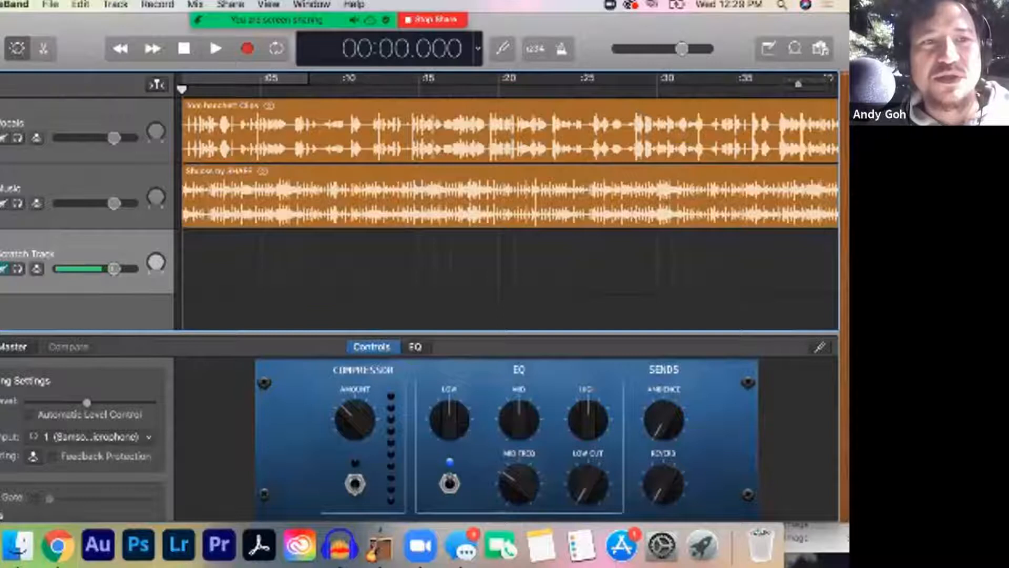
left_click(17, 268)
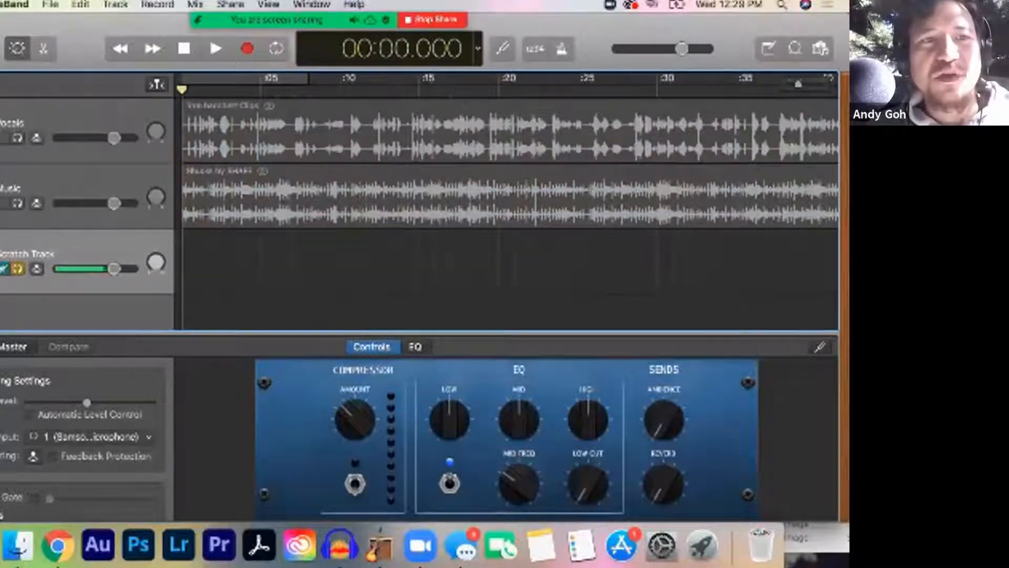
left_click(17, 269)
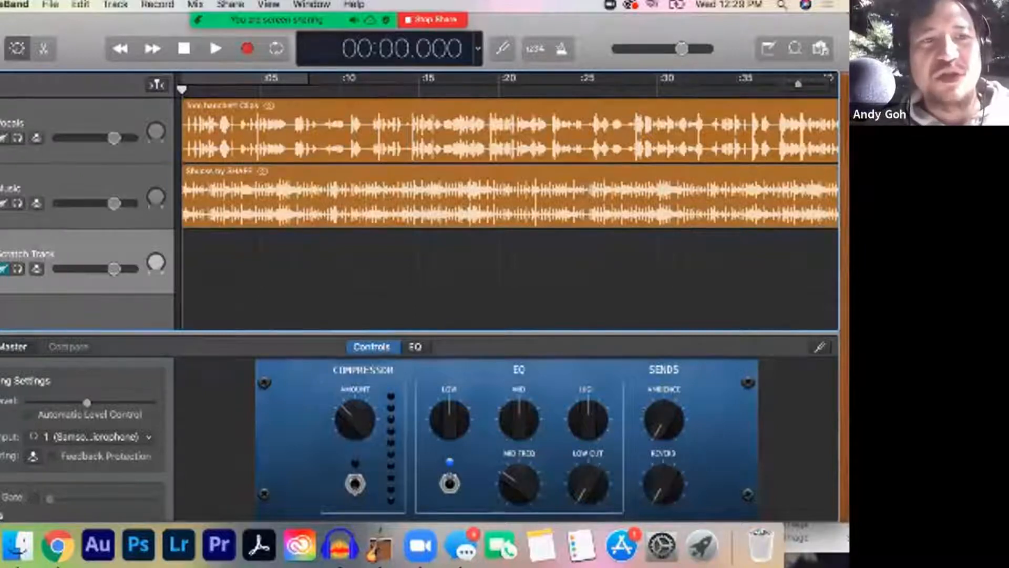
key("s")
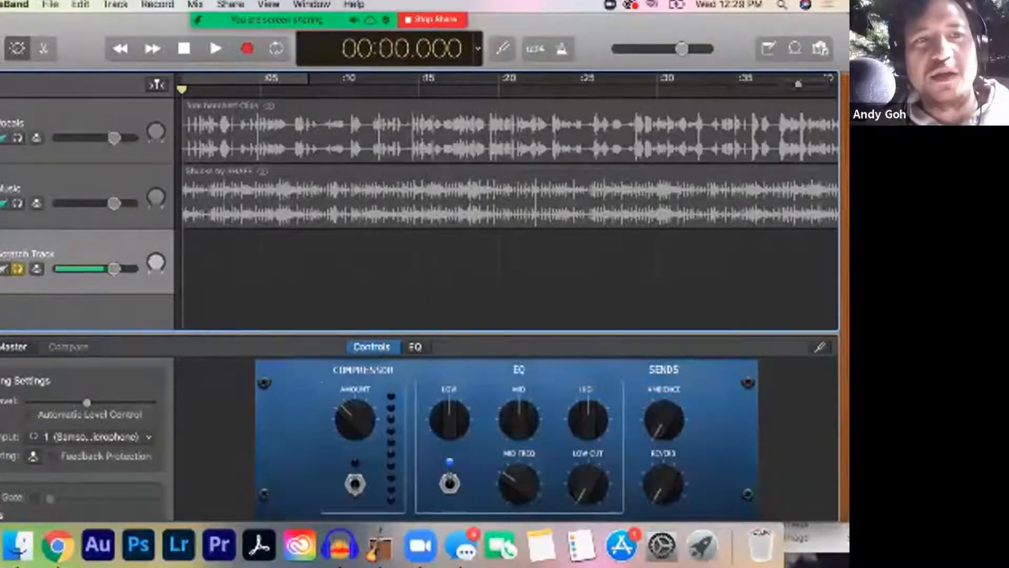
key("s")
Step: Split the Vocals region at 00:06.757 and move its first piece down to the start of the Scratch Track
left_click(79, 119)
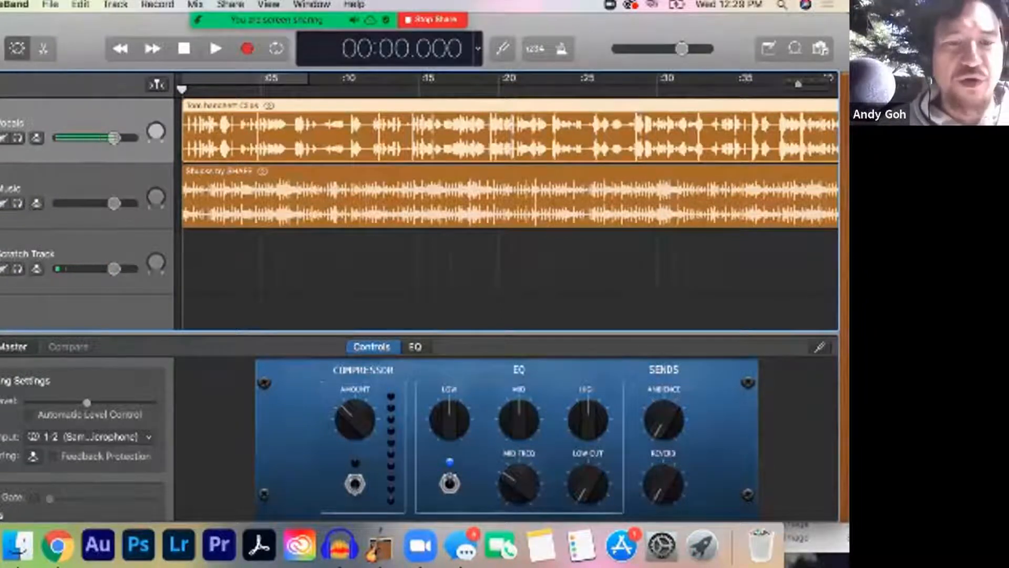
left_click(289, 90)
key("super+t")
left_click_drag(234, 131, 234, 273)
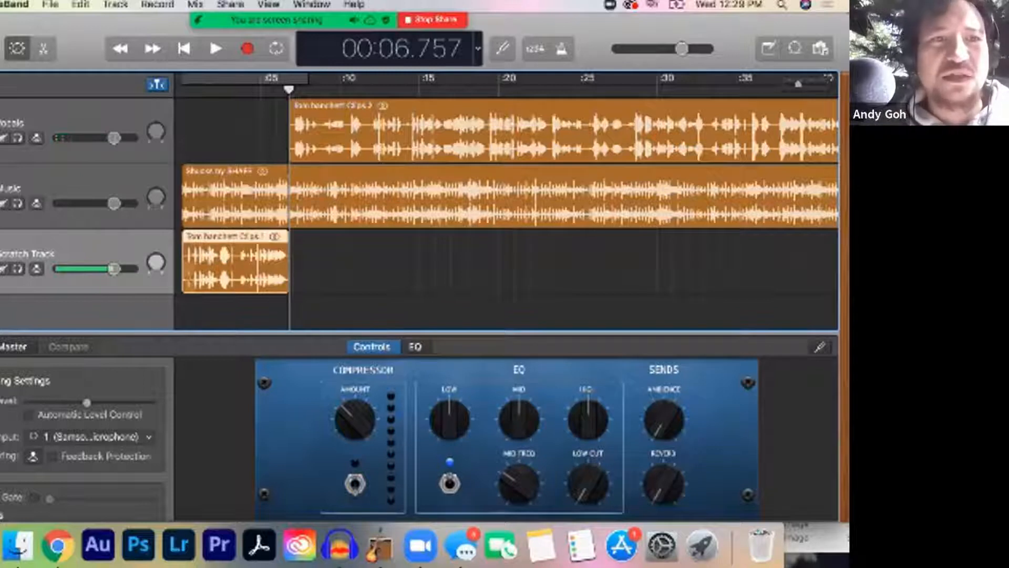
Step: Mute and unmute the Scratch Track with the short clip on it, then switch its solo on and off
key("m")
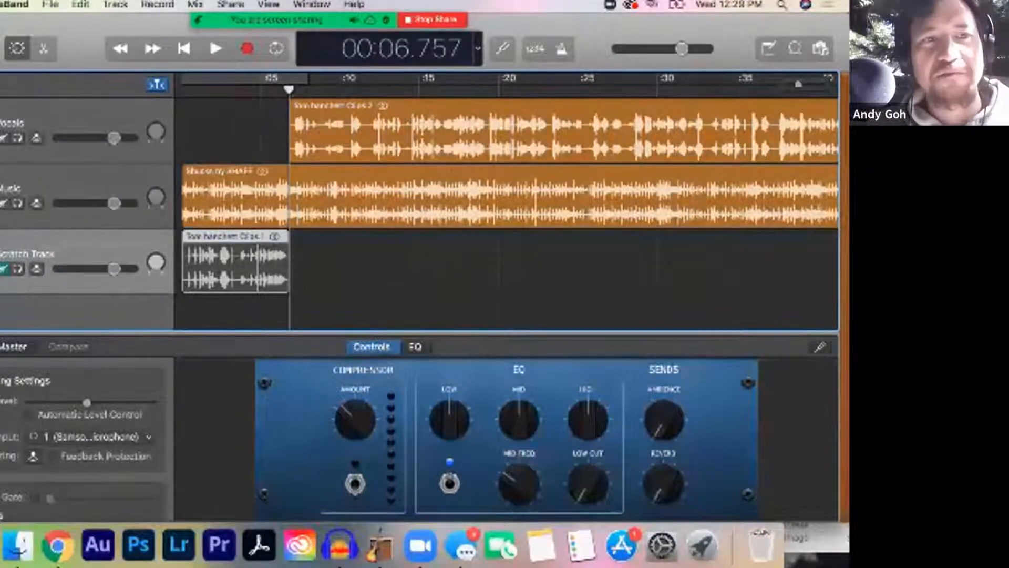
key("m")
key("s")
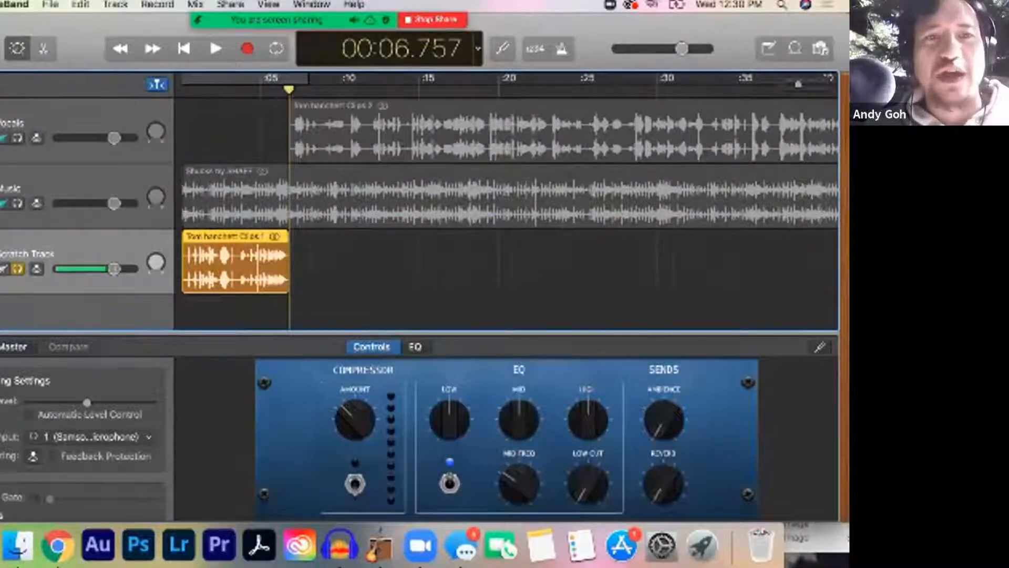
key("s")
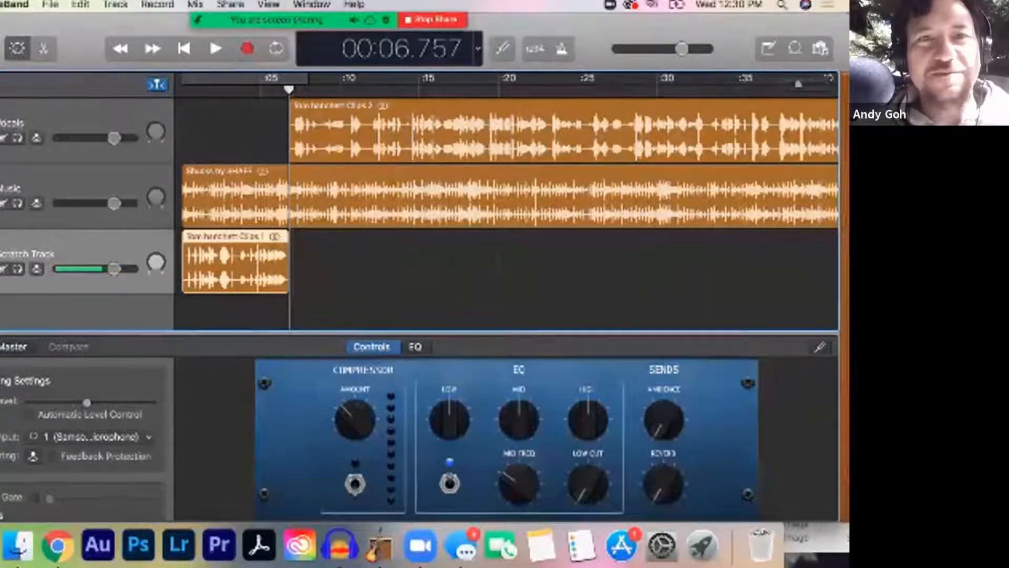
Step: Undo the clip's move to the Scratch Track and the split of the Vocals region
key("super+z")
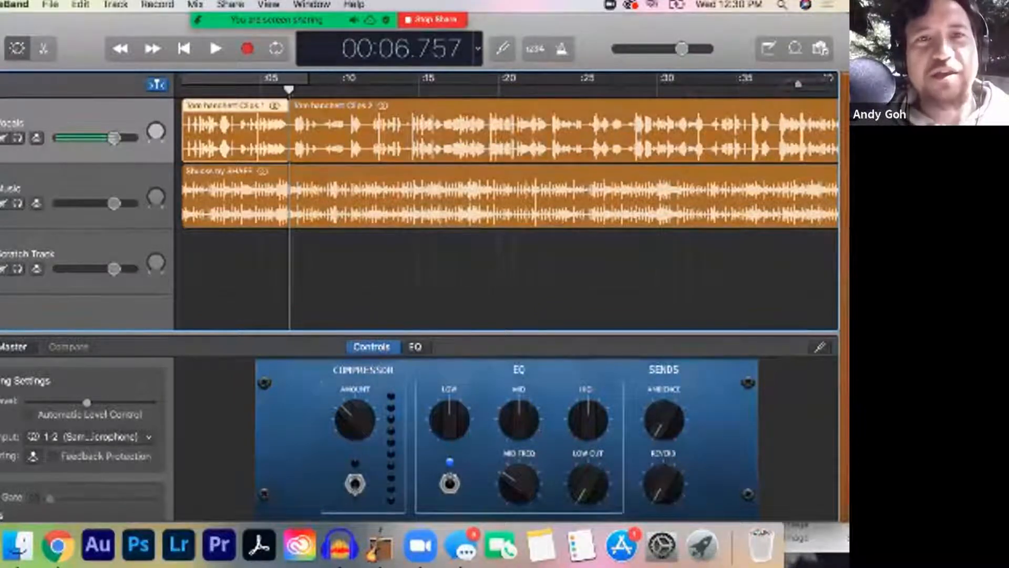
key("super+z")
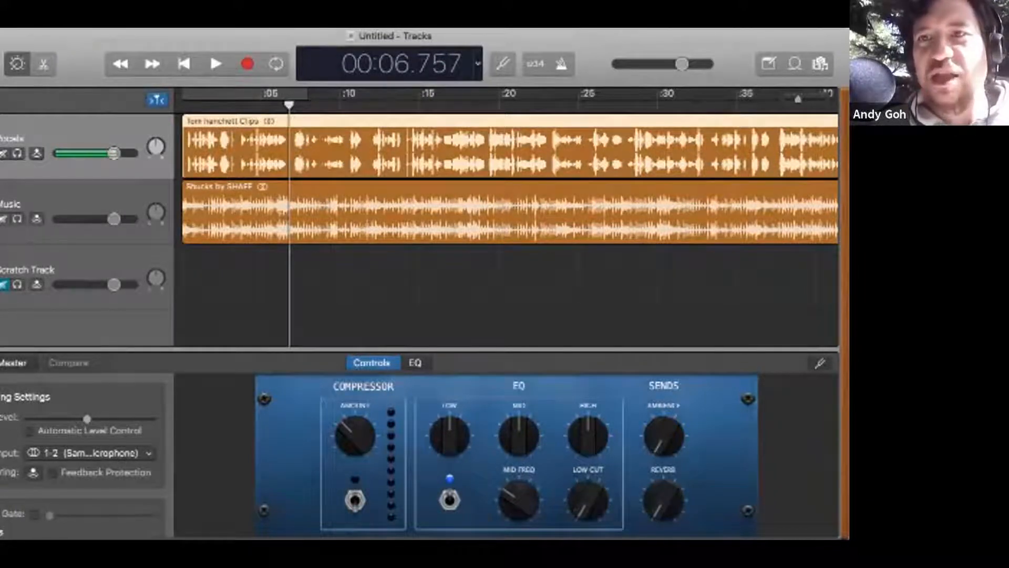
Step: Examine the Vocals and Music regions at different timeline scales, from their full length down to close-up waveforms
key("super+Right")
key("super+Right")
key("super+Right")
key("super+Right")
key("super+Right")
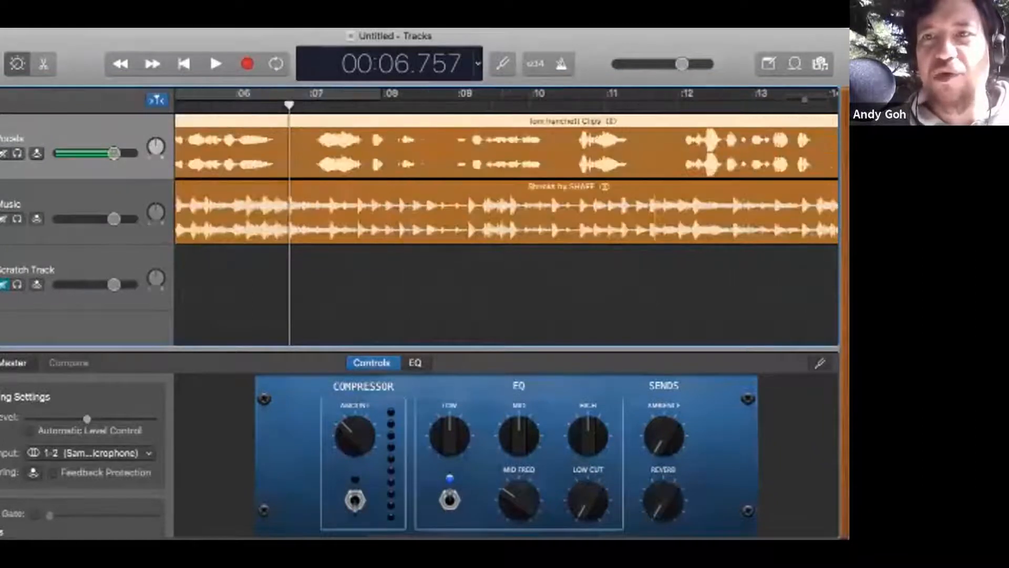
key("super+Left")
key("super+Left")
key("super+Left")
key("super+Left")
key("super+Left")
key("super+Left")
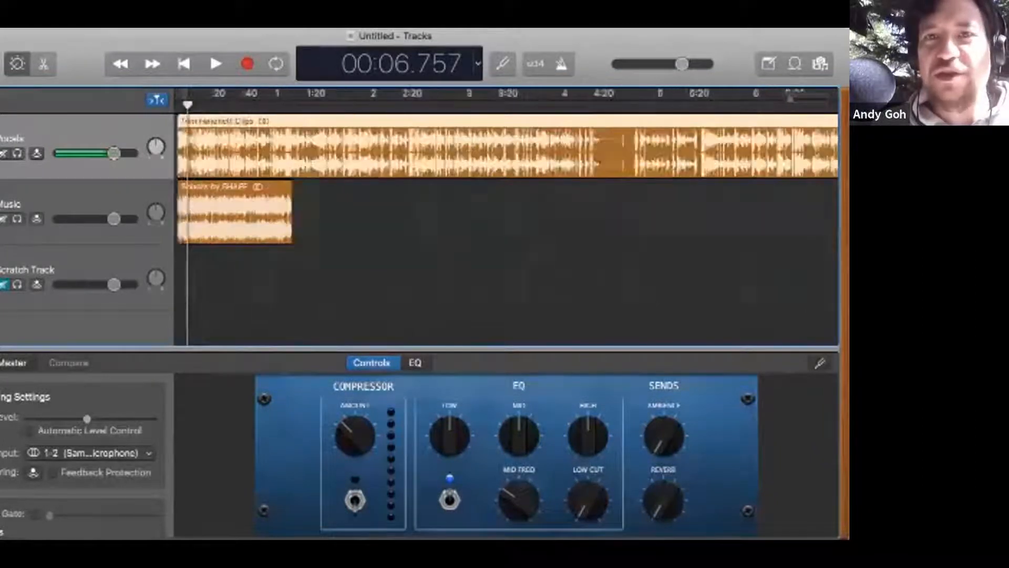
key("super+Right")
key("super+Right")
key("super+Right")
key("super+Right")
key("super+Right")
key("super+Left")
key("super+Left")
key("super+Left")
key("super+Left")
key("super+Left")
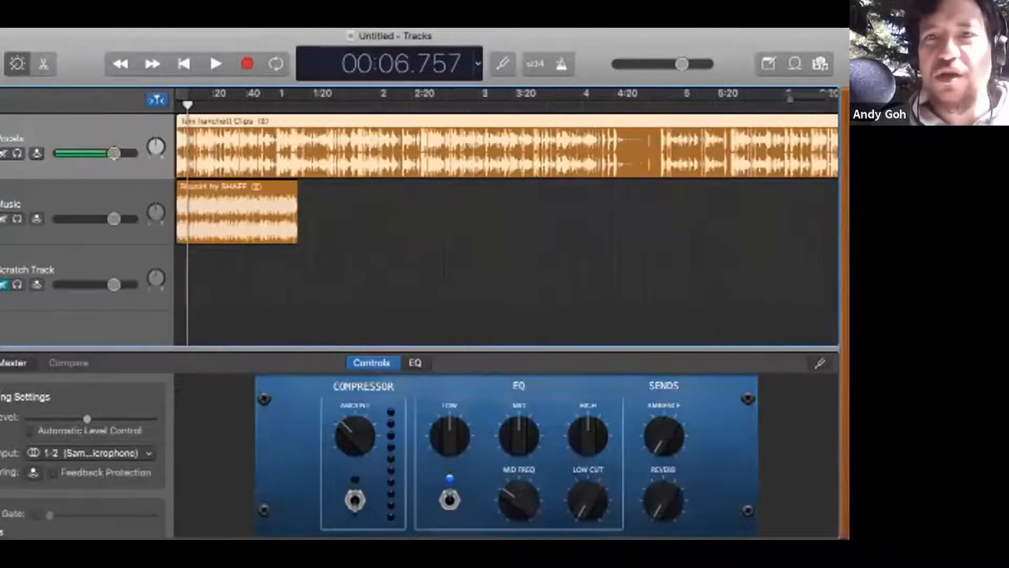
key("super+Right")
key("super+Right")
key("super+Right")
key("super+Right")
key("super+Right")
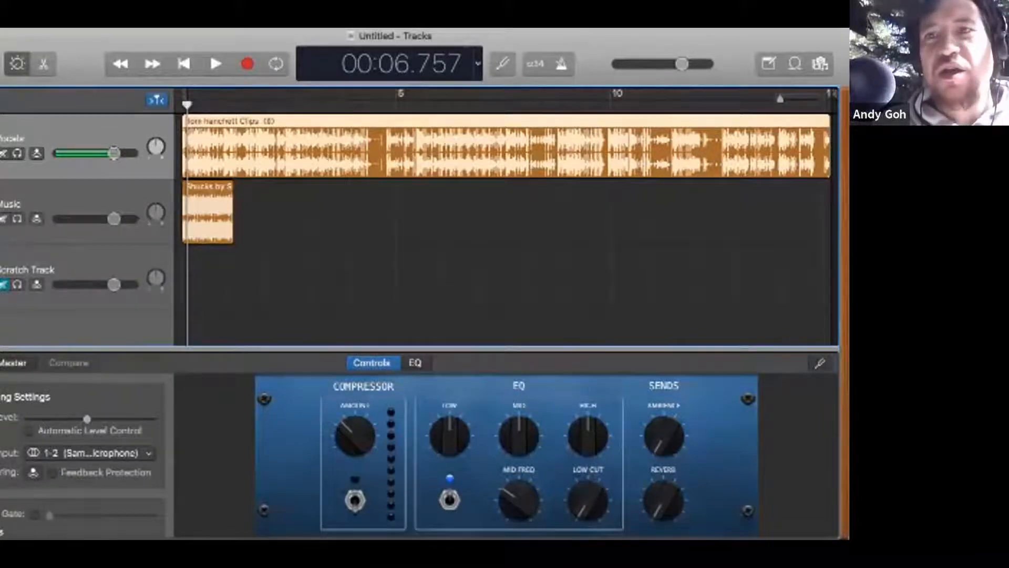
left_click_drag(780, 98, 807, 99)
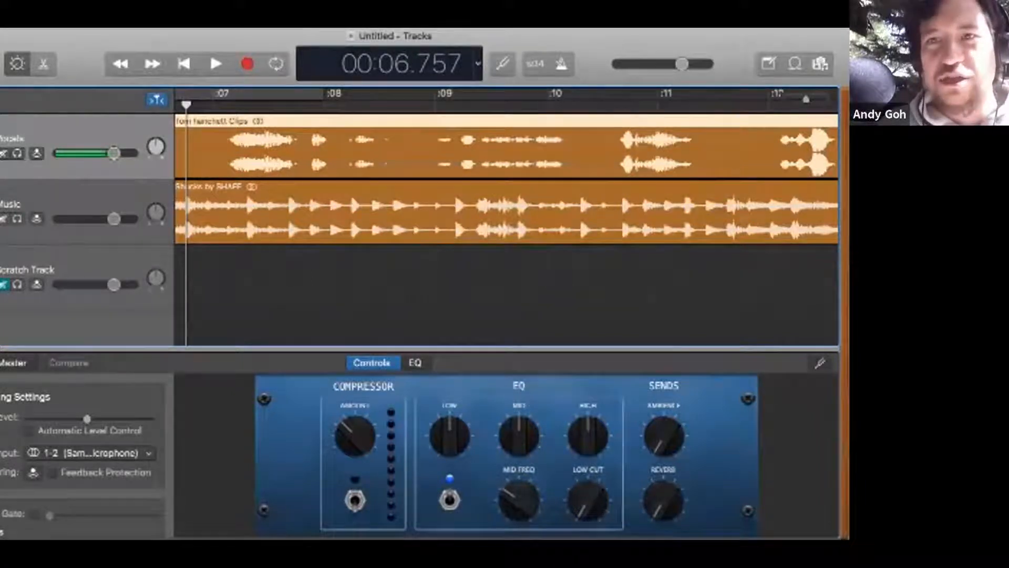
Step: Compare the Vocals and Music waveforms around the playhead at 00:06.757 at wide and close timeline scales
key("super+Left")
key("super+Left")
key("super+Left")
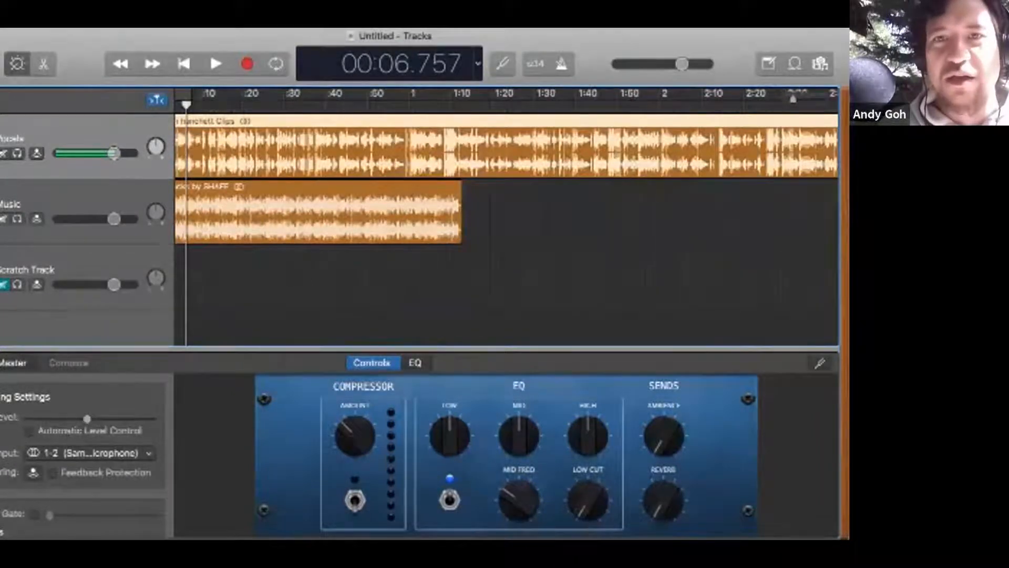
key("super+Right")
key("super+Right")
key("super+Left")
key("super+Left")
key("super+Left")
key("super+Left")
key("super+Left")
key("super+Left")
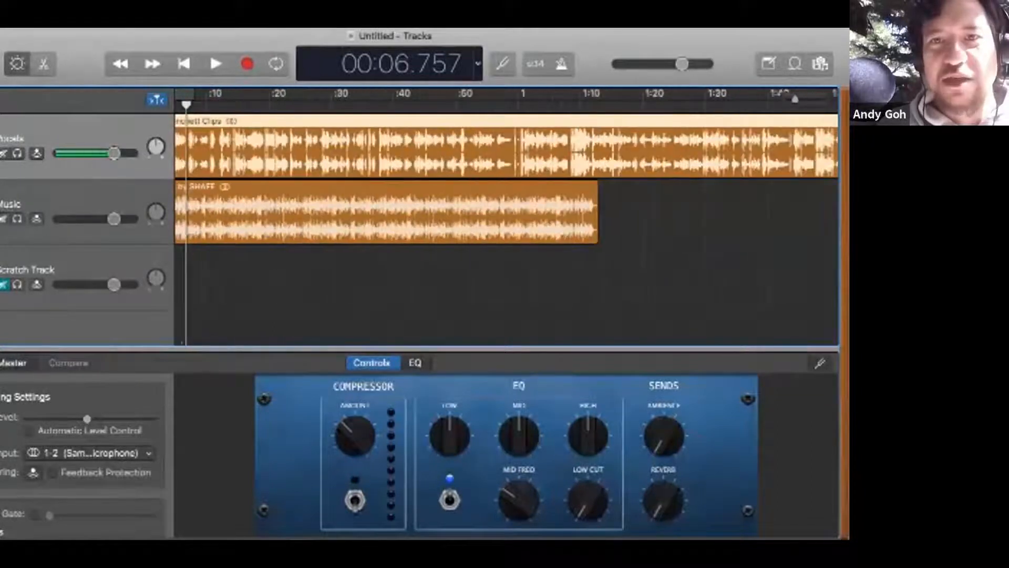
key("super+Left")
key("super+Right")
key("super+Right")
key("super+Right")
key("super+Right")
key("super+Right")
key("super+Right")
key("super+Right")
key("super+Left")
key("super+Left")
key("super+Left")
key("super+Left")
key("super+Left")
key("super+Left")
key("super+Left")
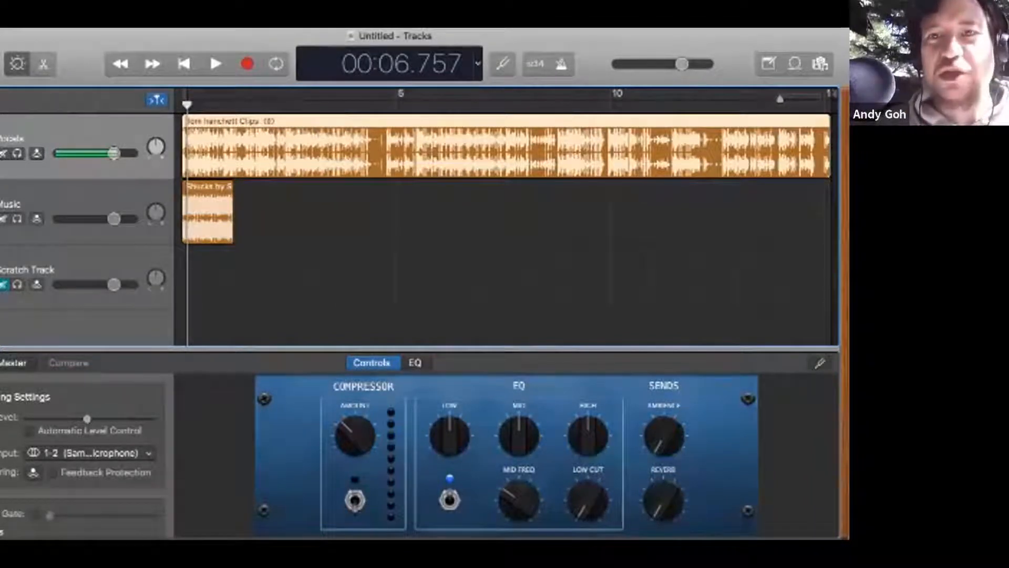
key("super+Right")
key("super+Right")
key("super+Right")
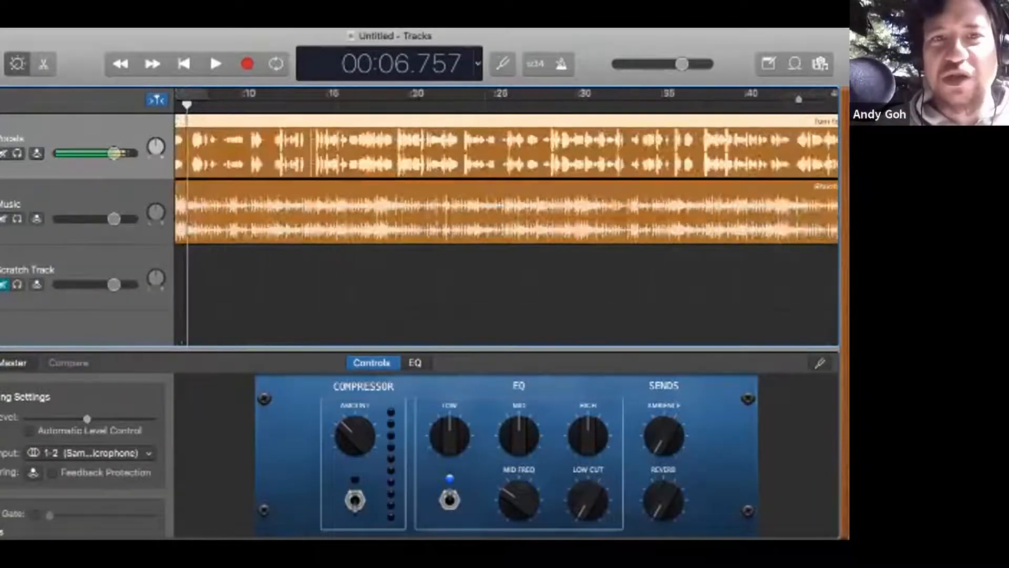
key("super+Left")
key("super+Left")
key("super+Right")
key("super+Right")
key("super+Right")
key("super+Right")
key("super+Left")
key("super+Left")
key("super+Left")
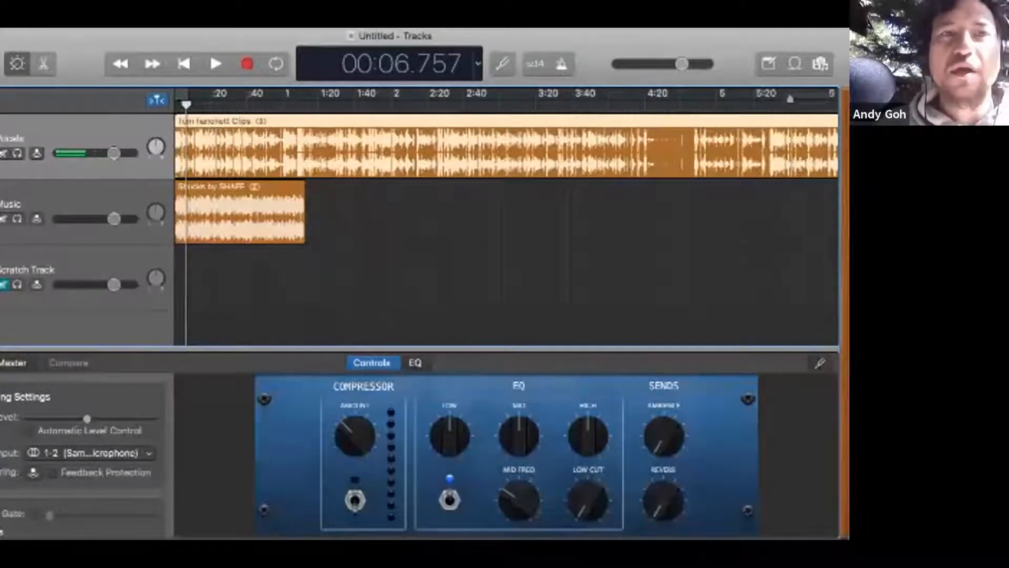
scroll(505, 215, "left", 1)
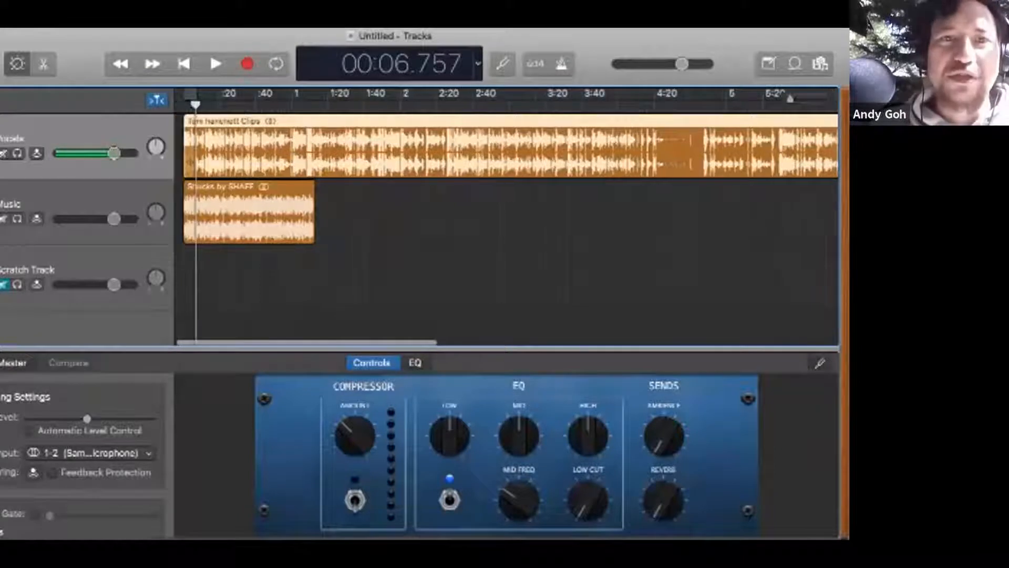
Step: Reposition the playhead at several points along the Vocals region, ending at 02:46.750
left_click(463, 104)
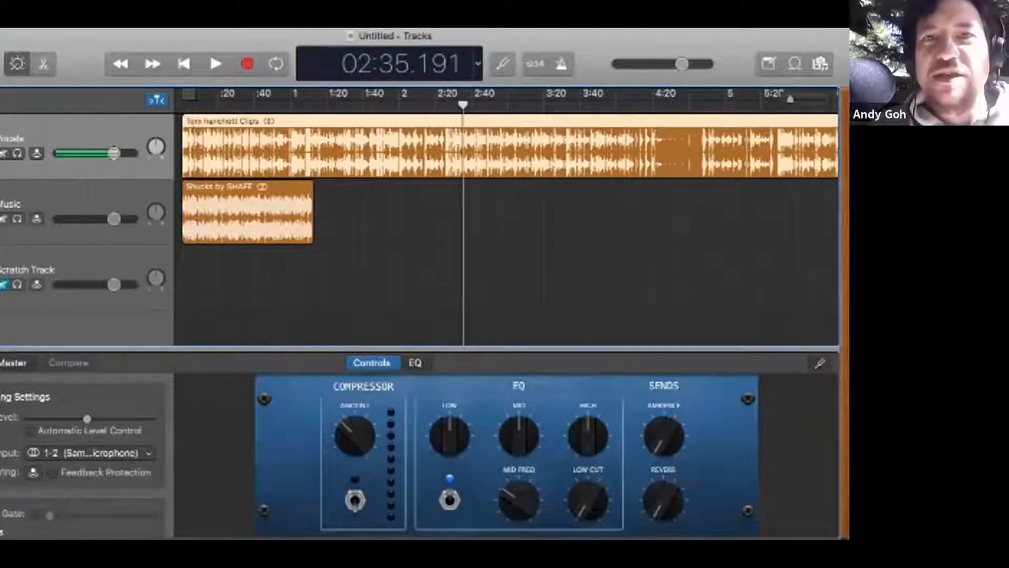
left_click(510, 104)
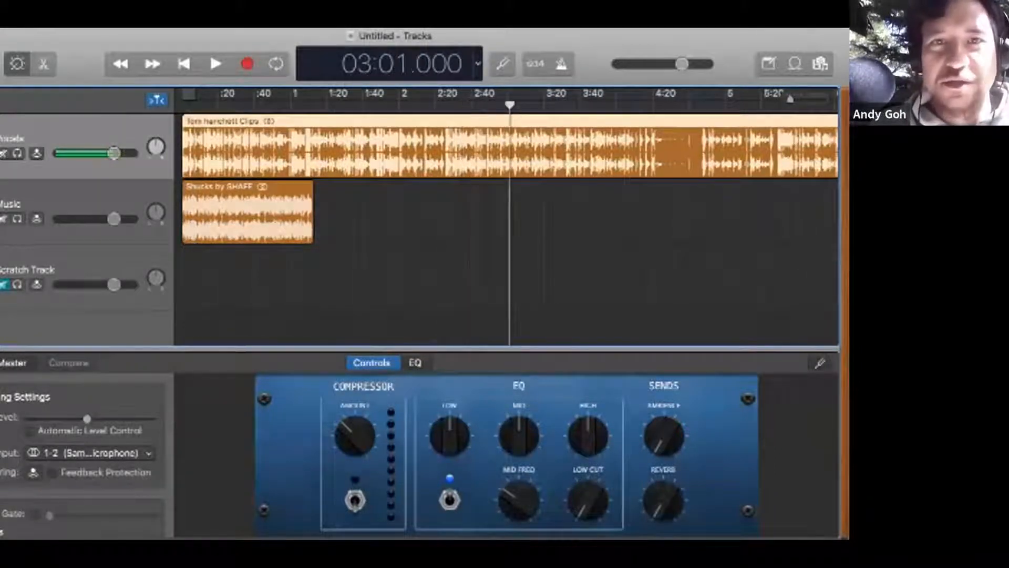
left_click(365, 105)
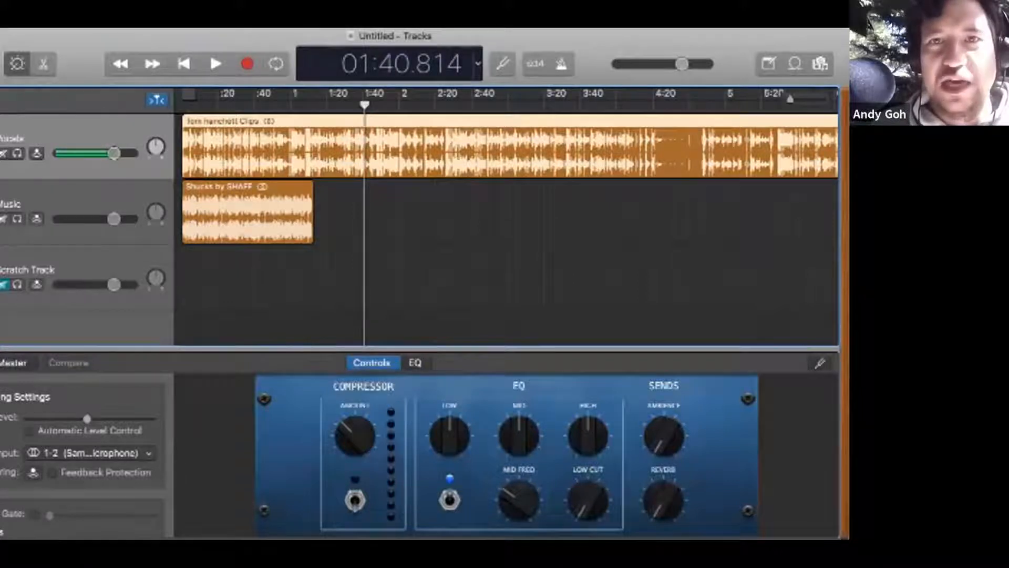
left_click(524, 104)
scroll(524, 104, "right", 1)
left_click(630, 105)
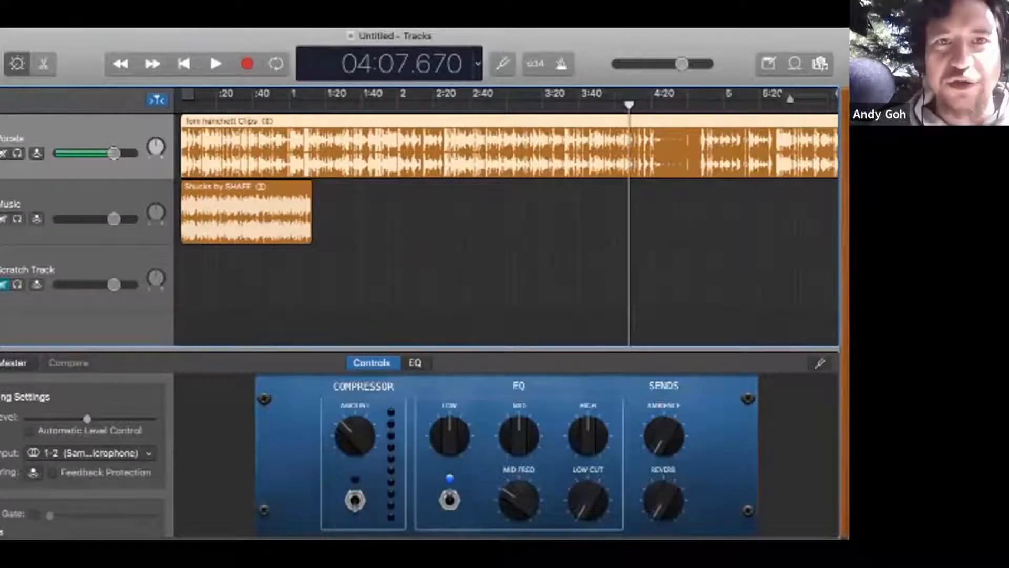
left_click(326, 104)
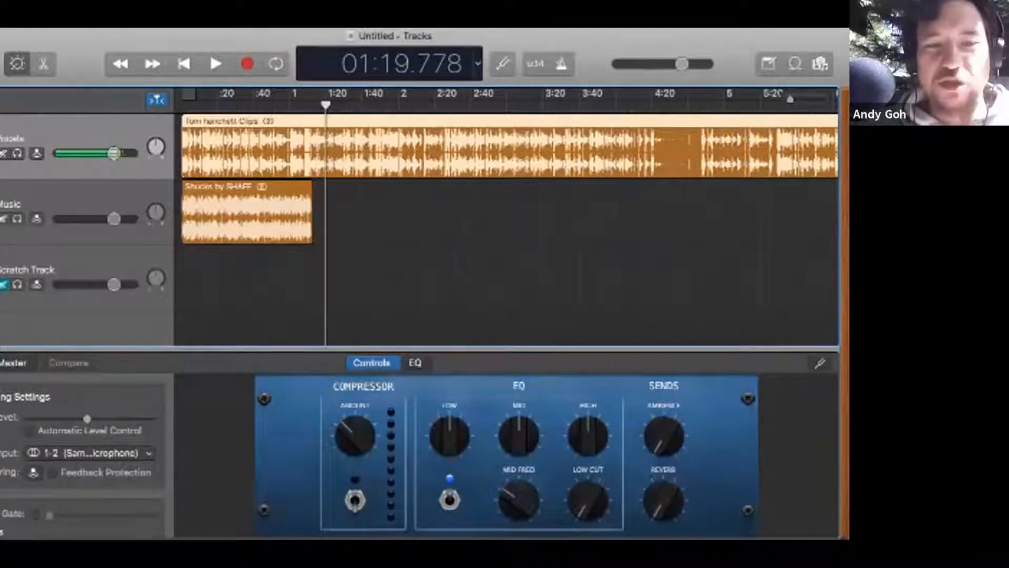
left_click(483, 104)
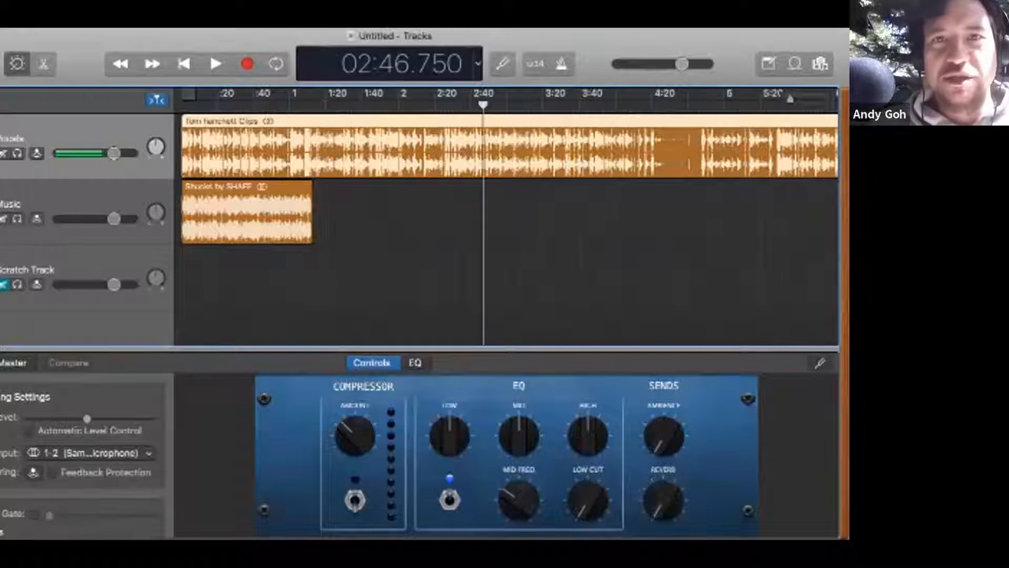
Step: Examine the Vocals waveform around 02:46.750 in close-up and at the region's full length
key("super+Right")
key("super+Right")
key("super+Right")
key("super+Right")
key("super+Right")
key("super+Right")
key("super+Right")
key("super+Right")
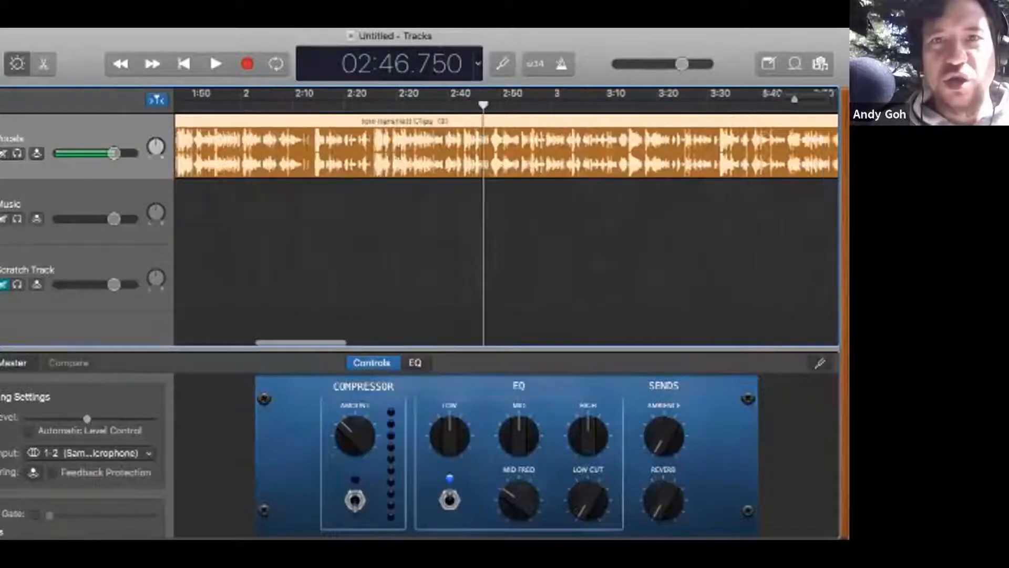
key("super+Right")
key("super+Right")
key("super+Right")
key("super+Right")
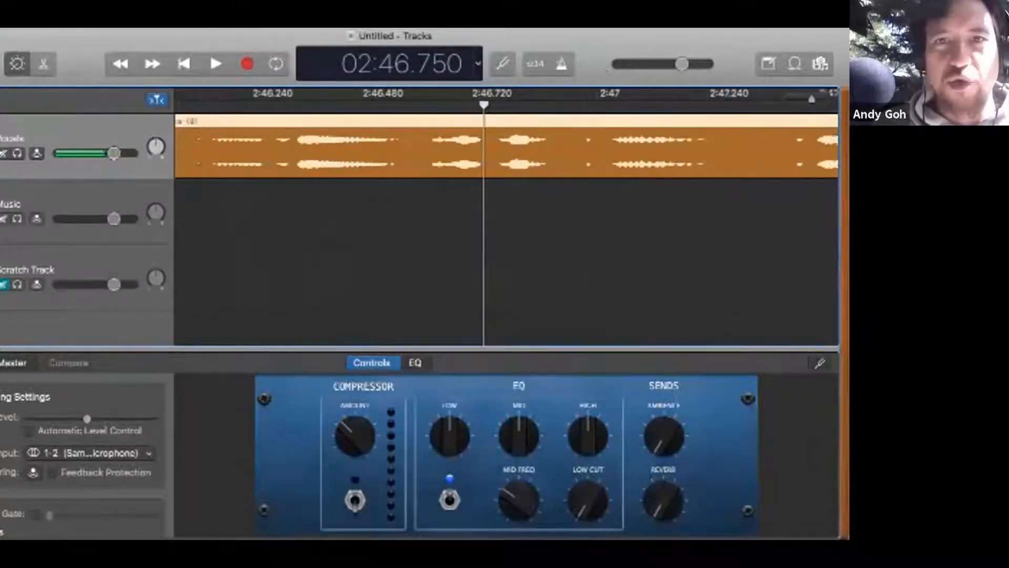
key("super+Right")
key("super+Left")
key("super+Left")
key("super+Left")
key("super+Left")
key("super+Left")
key("super+Left")
key("super+Left")
key("super+Left")
key("super+Left")
key("super+Left")
key("super+Left")
key("super+Left")
key("super+Left")
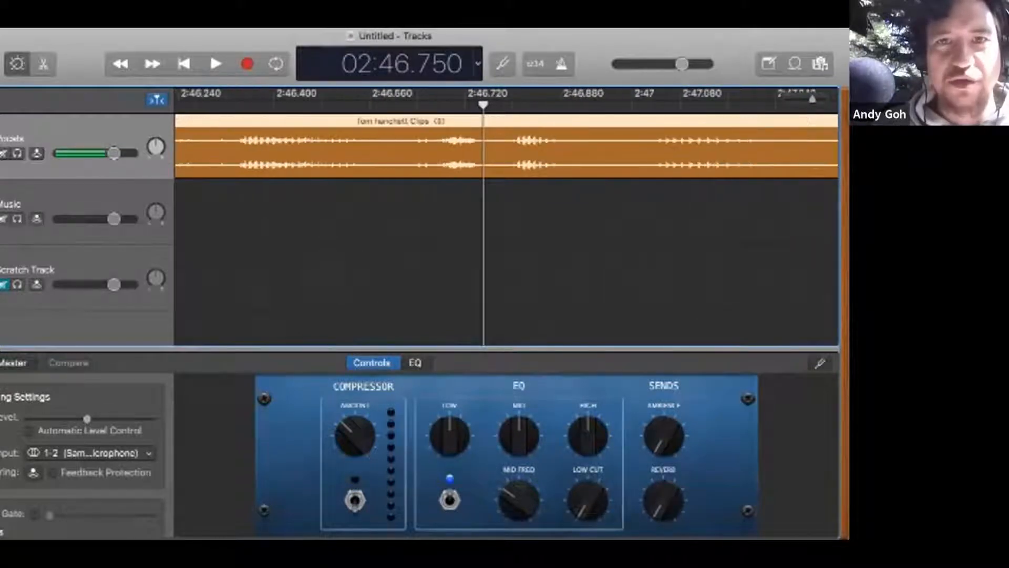
key("super+Left")
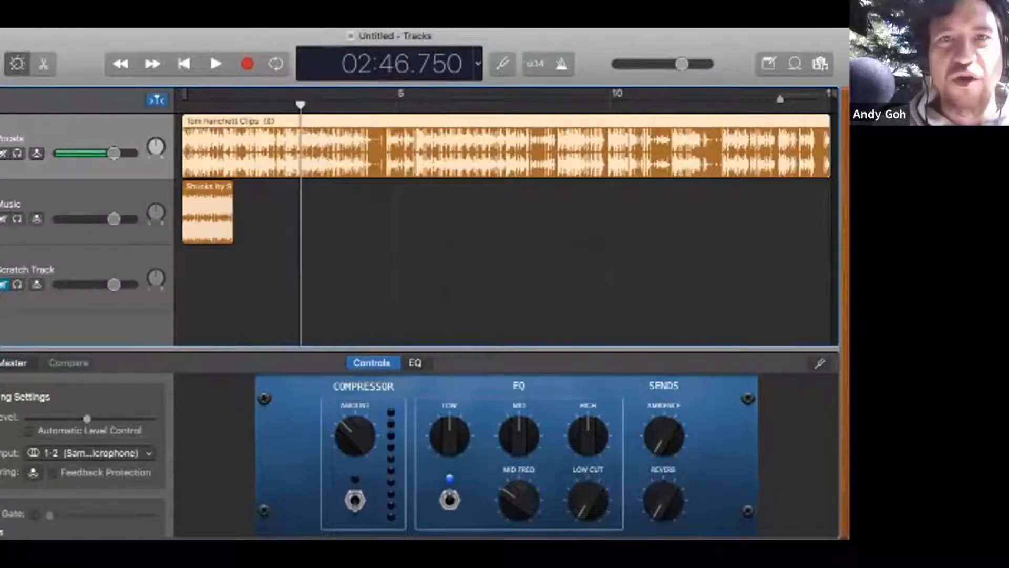
Step: Split the Vocals region in the pause between phrases at 07:17.250, and undo the split
left_click(494, 103)
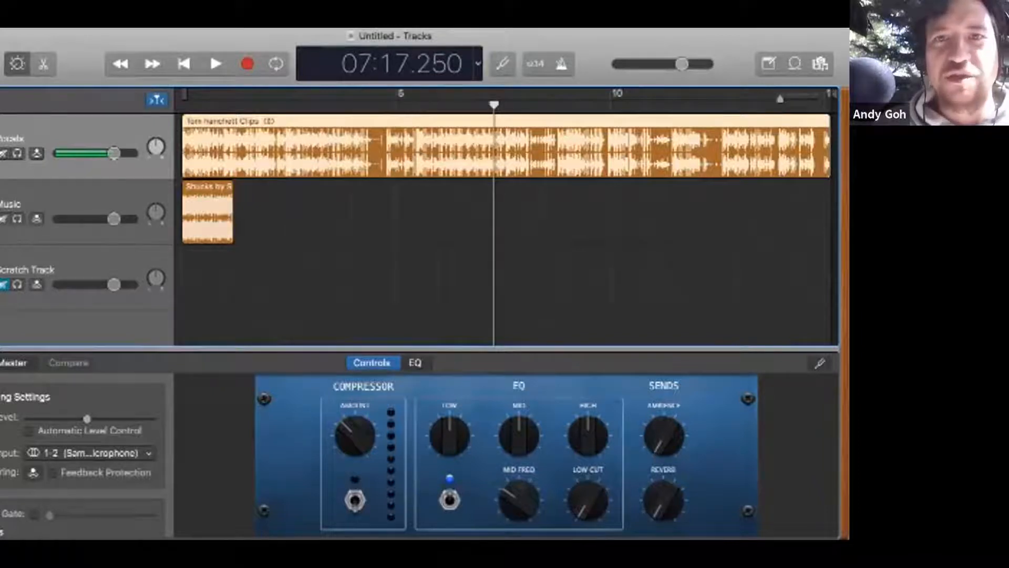
key("super+Right")
key("super+Right")
key("super+Right")
key("super+Right")
key("super+Right")
key("super+Right")
key("super+Right")
key("super+Right")
key("super+Left")
key("super+Left")
key("super+Left")
key("super+Left")
key("super+Left")
key("super+Left")
key("super+Left")
key("super+Left")
key("super+Right")
key("super+Right")
key("super+Right")
key("super+Right")
key("super+Right")
key("super+Right")
key("super+Right")
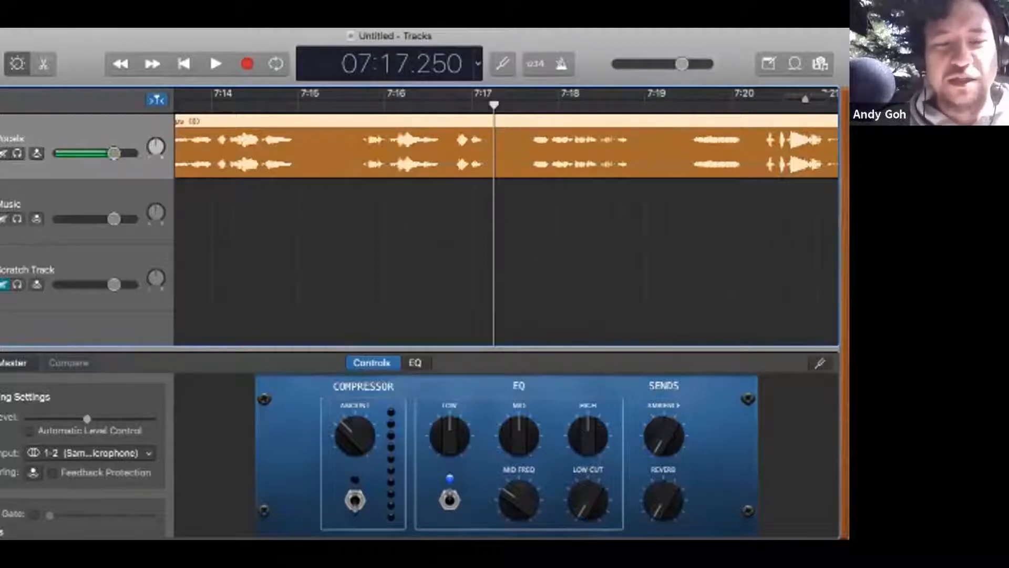
key("super+t")
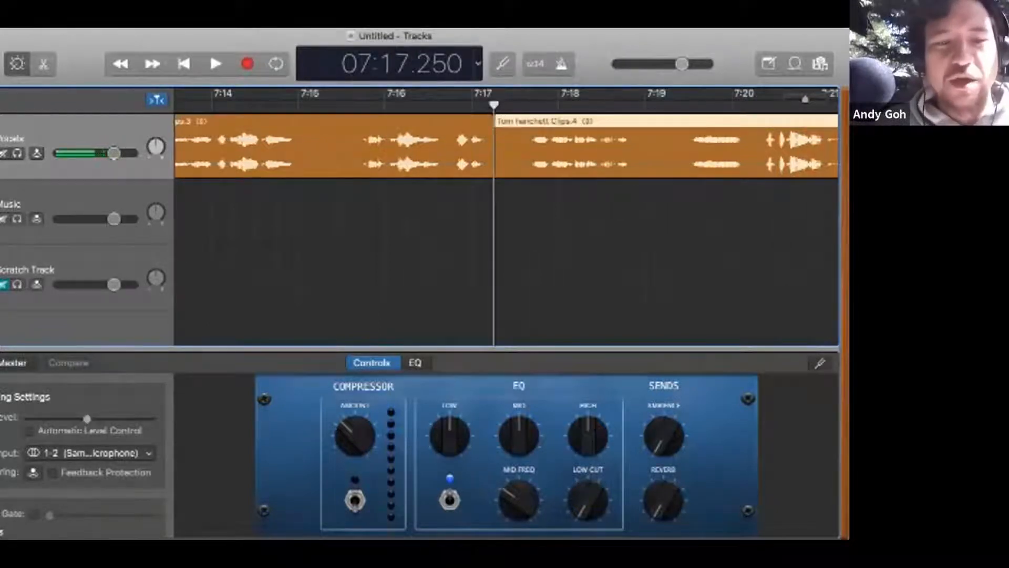
key("super+z")
Step: Split the Vocals region at 07:19.134 and 07:17.375, and move the piece between the cuts down to the Music track
key("space")
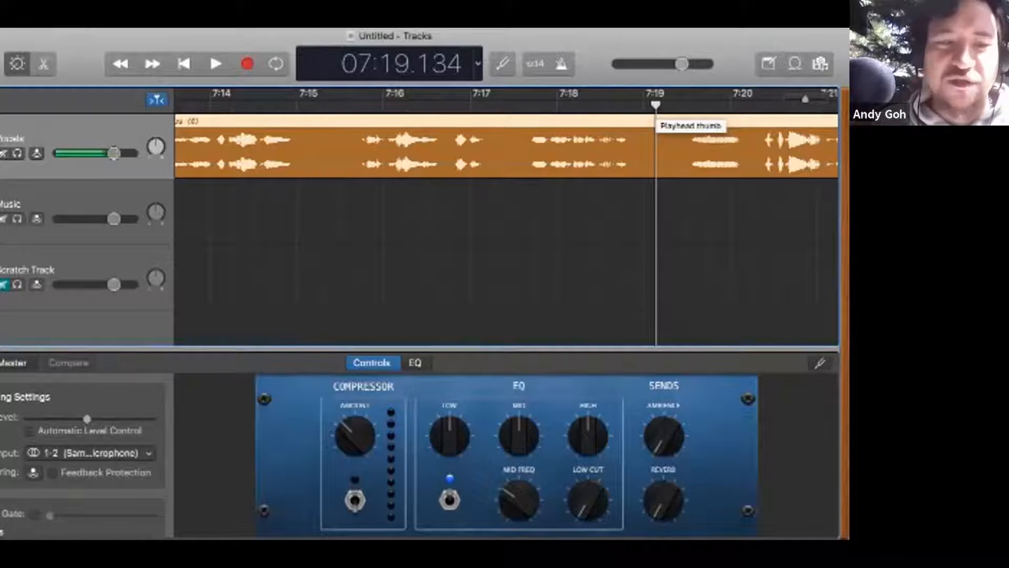
key("super+t")
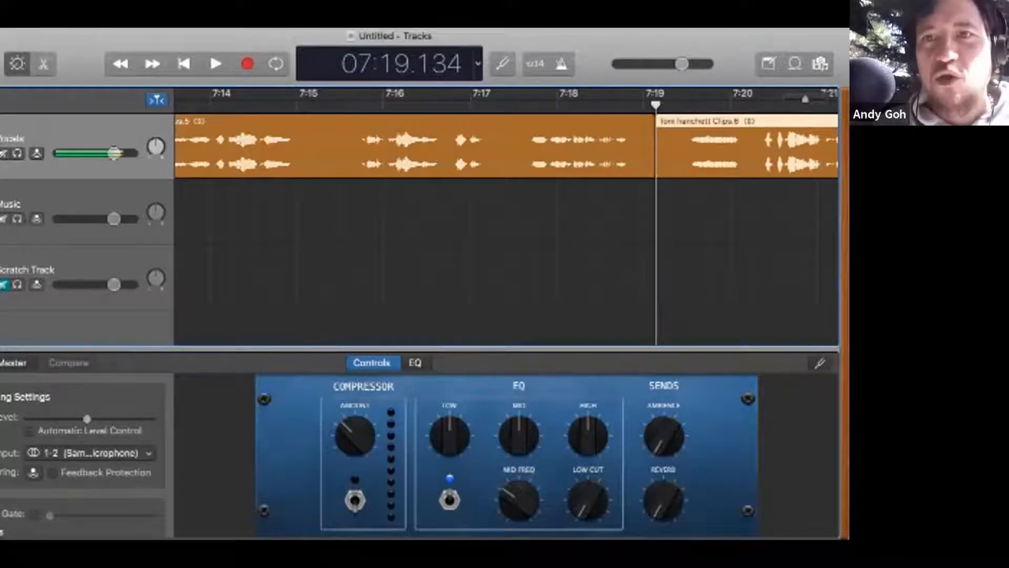
left_click(501, 104)
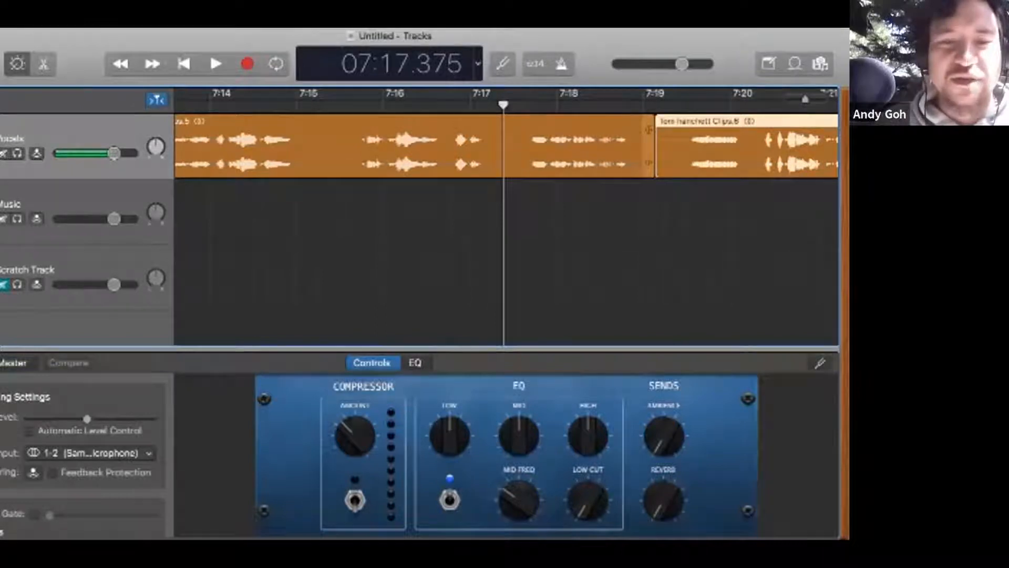
left_click(647, 147)
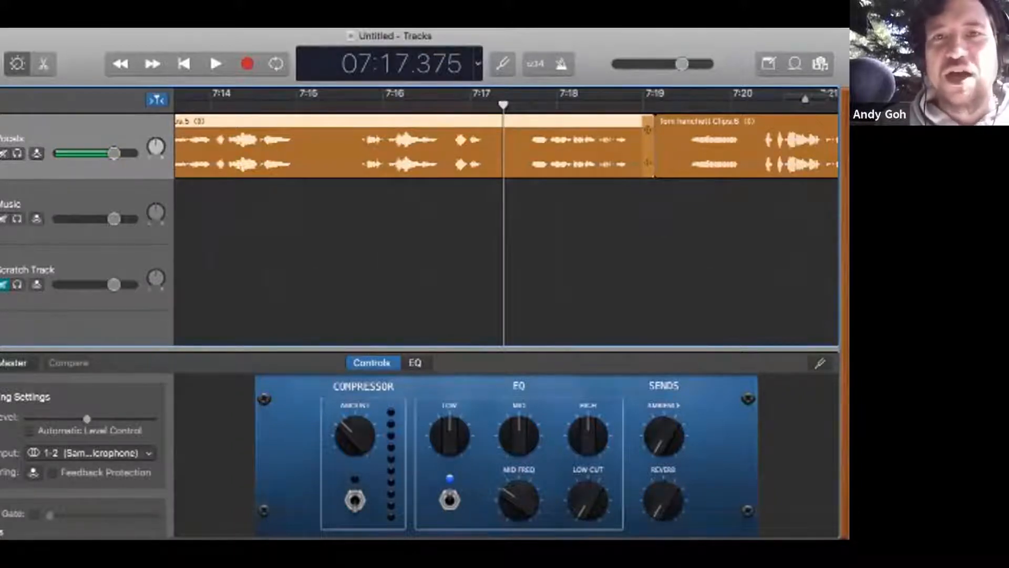
key("super+t")
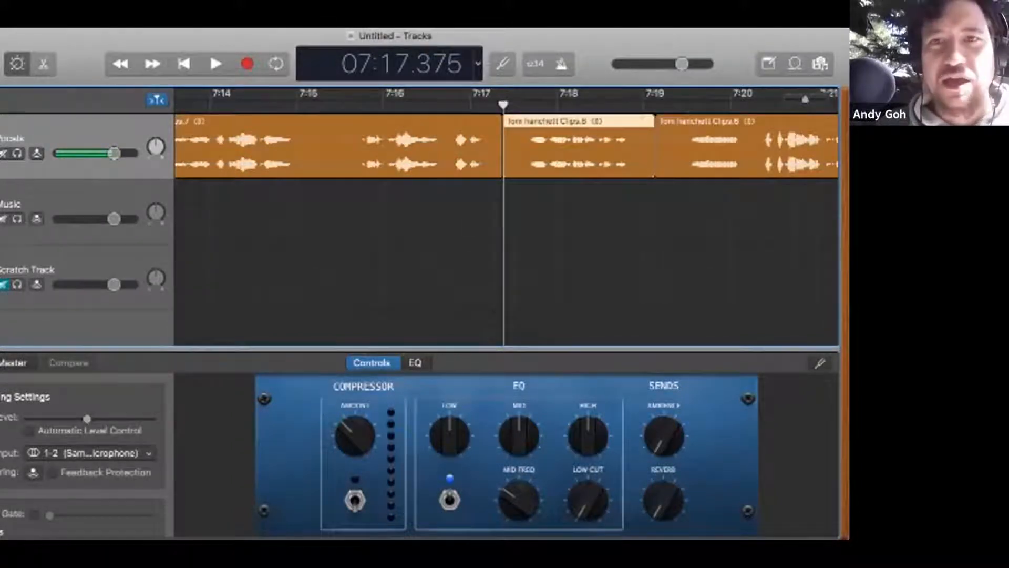
left_click_drag(512, 174, 517, 242)
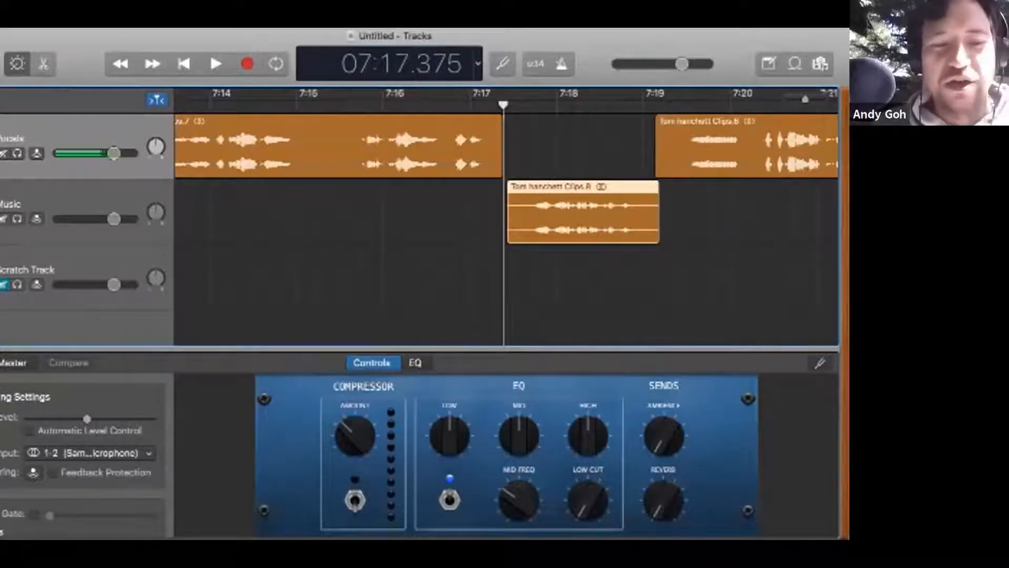
Step: Undo the piece's move to the Music track and both splits of the Vocals region
key("super+z")
key("super+z")
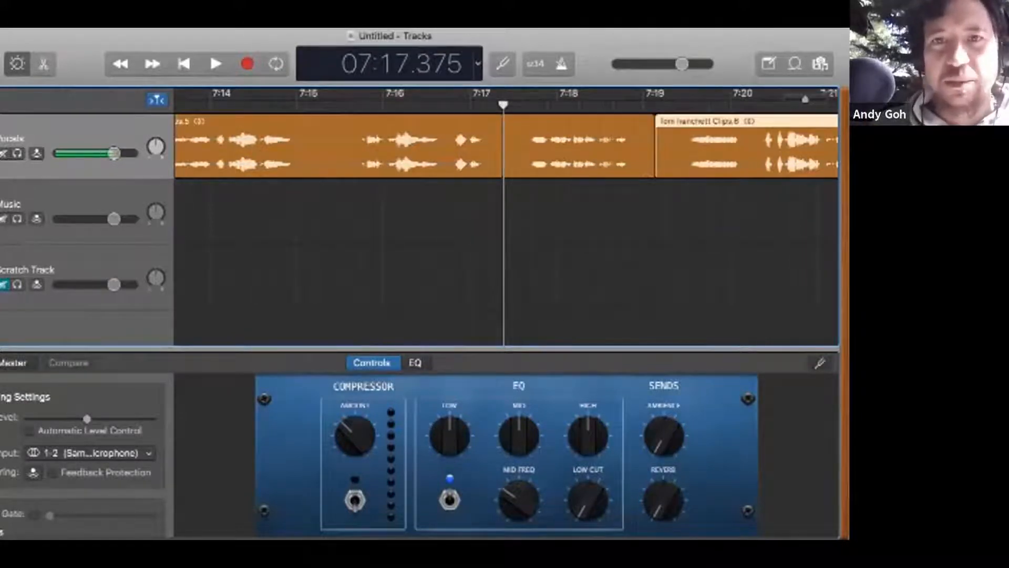
key("super+z")
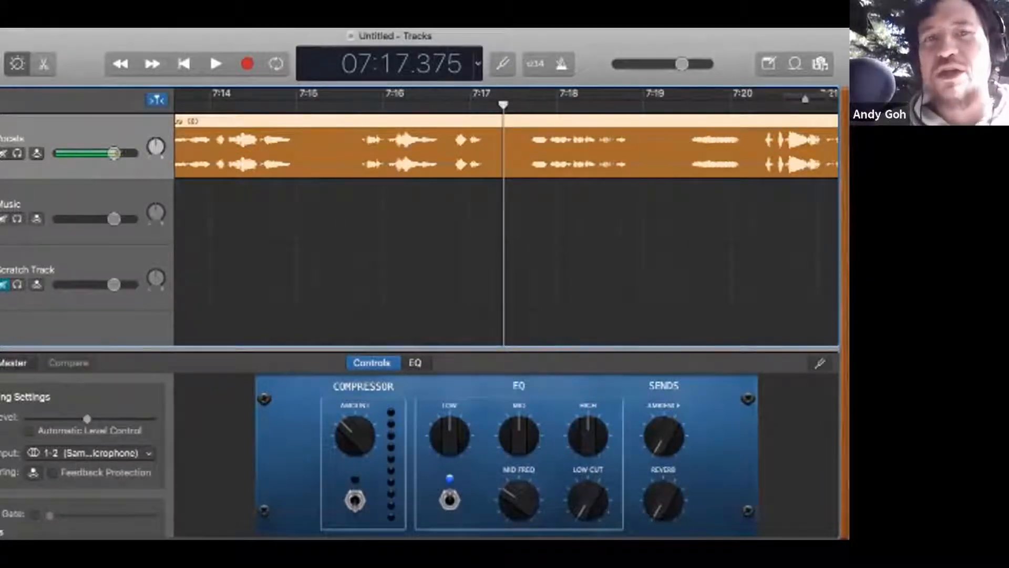
Step: Move the playhead through the pauses between phrases, from 07:15.422 to 07:19.000, and show the whole Vocals region
left_click(334, 105)
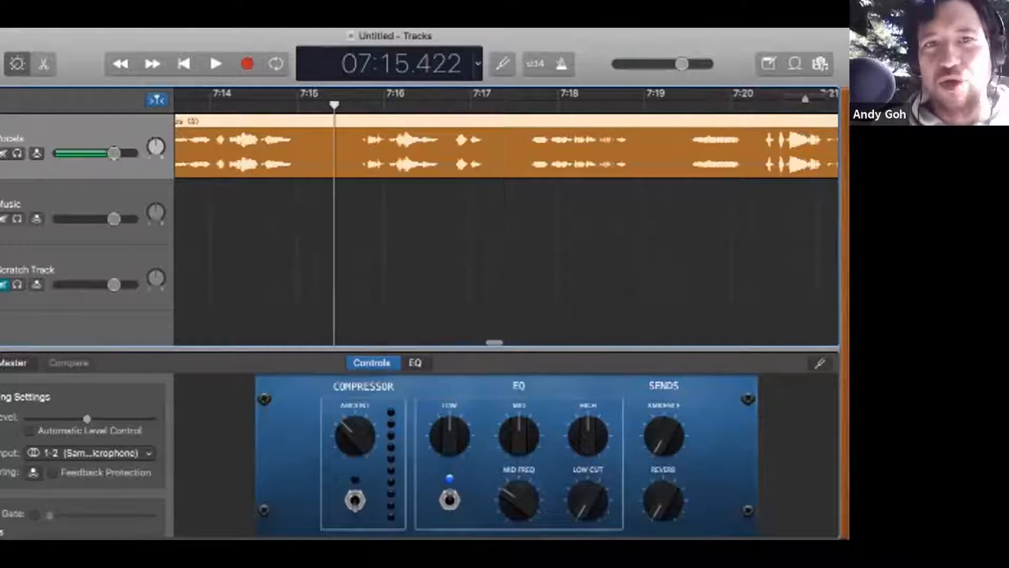
left_click(515, 105)
left_click(645, 105)
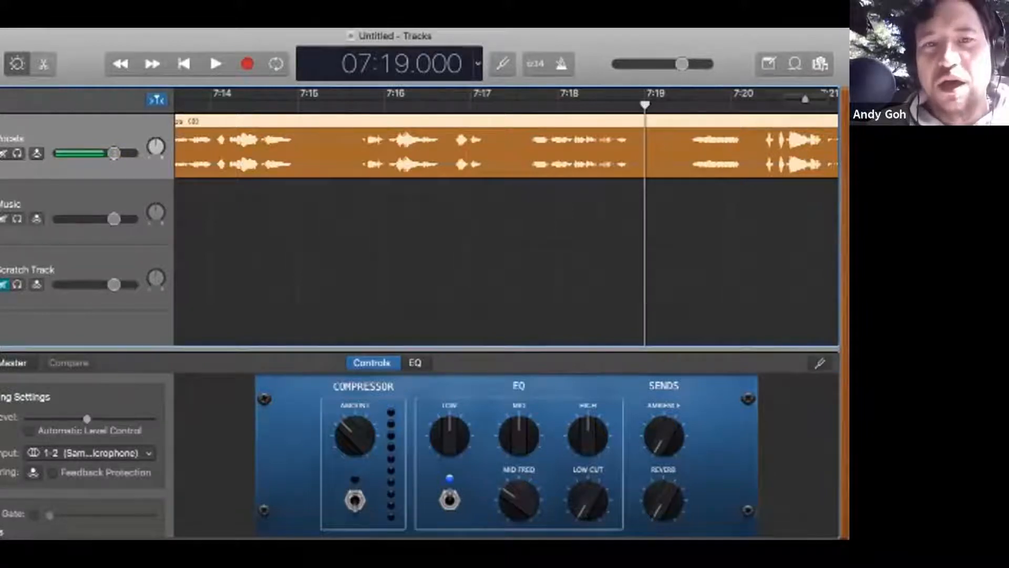
key("z")
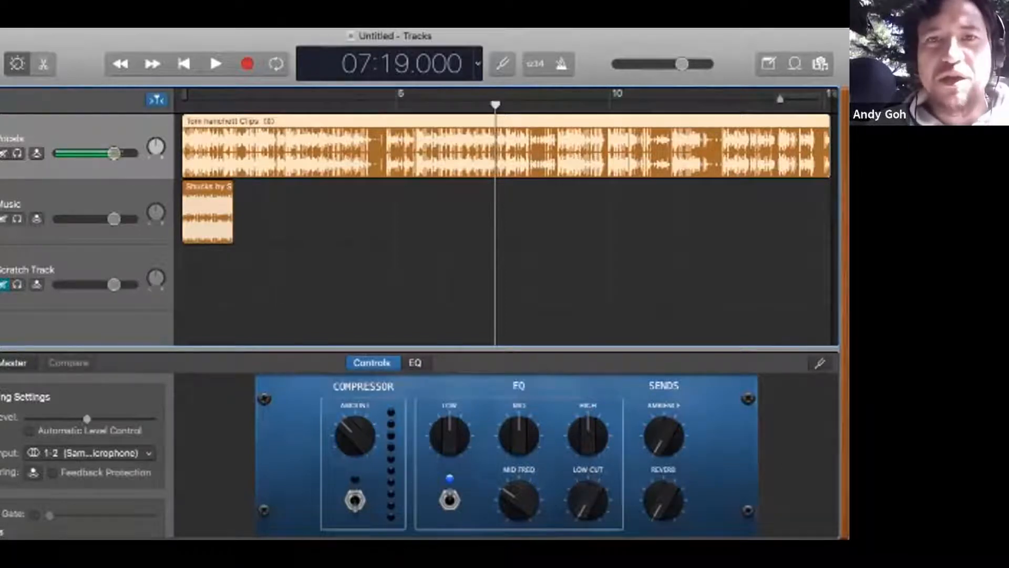
Step: Rewind the playhead to 07:05.000 with the surrounding Vocals waveform shown at a closer timeline scale
key("super+Right")
key("super+Right")
key("super+Right")
key("super+Right")
key("super+Right")
key("super+Right")
key("comma")
key("comma")
key("comma")
key("comma")
key("comma")
key("comma")
key("comma")
key("comma")
key("comma")
key("comma")
key("comma")
key("comma")
key("comma")
key("comma")
scroll(400, 211, "left", 5)
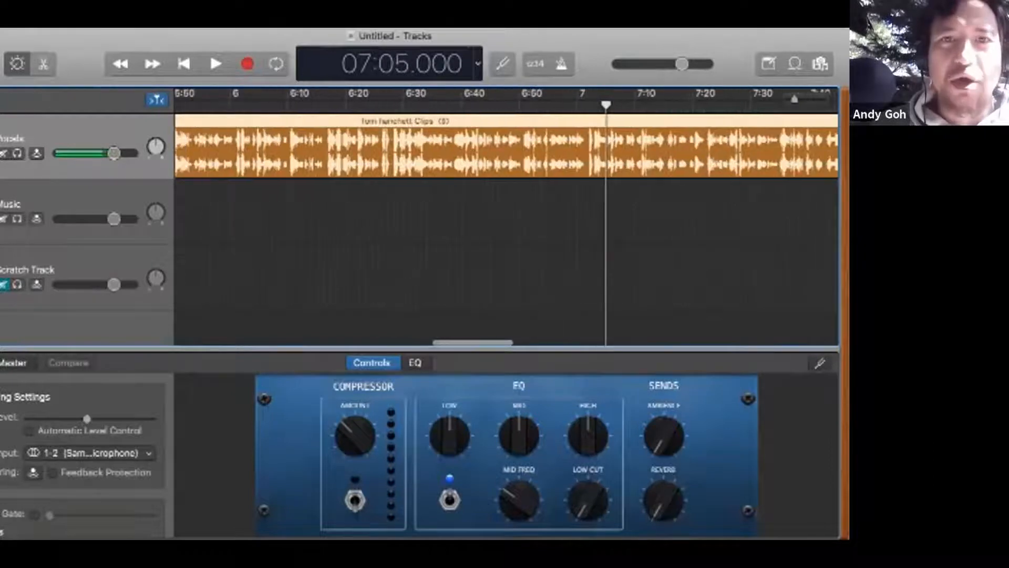
Step: Move the playhead back along the Vocals region to 06:25.625 and 04:45.625, ending at the start of the quiet stretch at 04:22.000
left_click(399, 104)
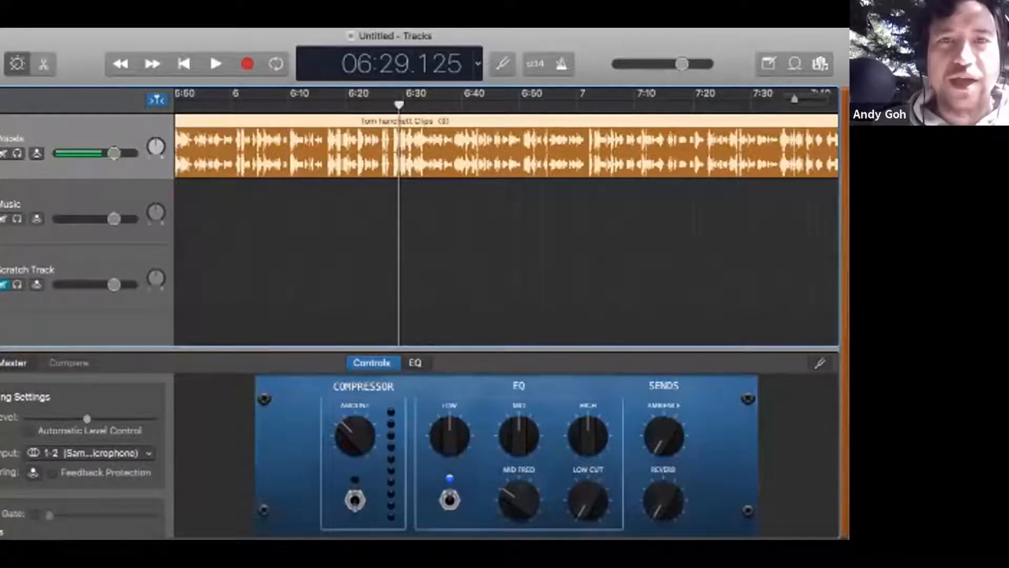
left_click(398, 152)
left_click(379, 105)
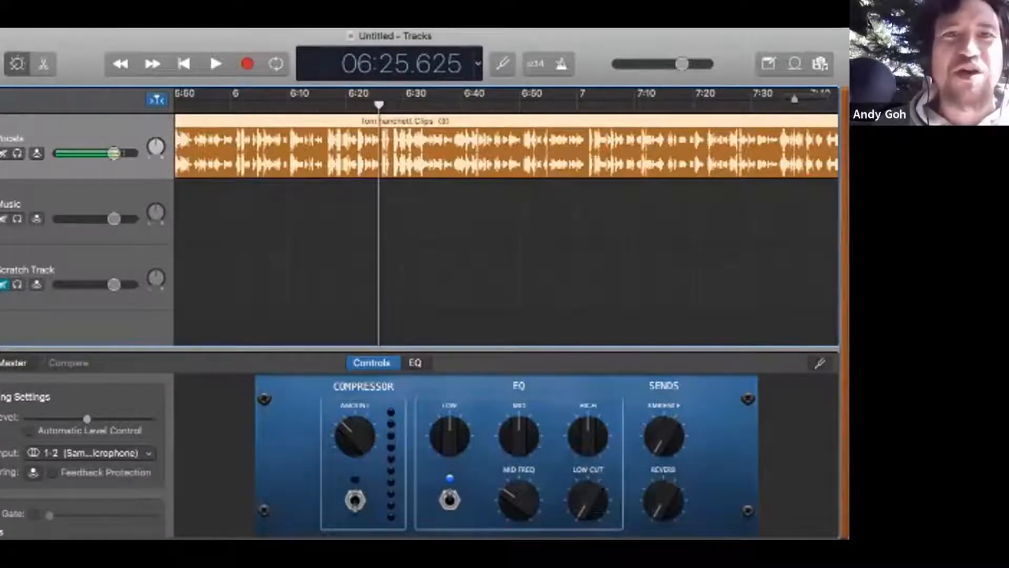
scroll(391, 108, "left", 10)
left_click(400, 104)
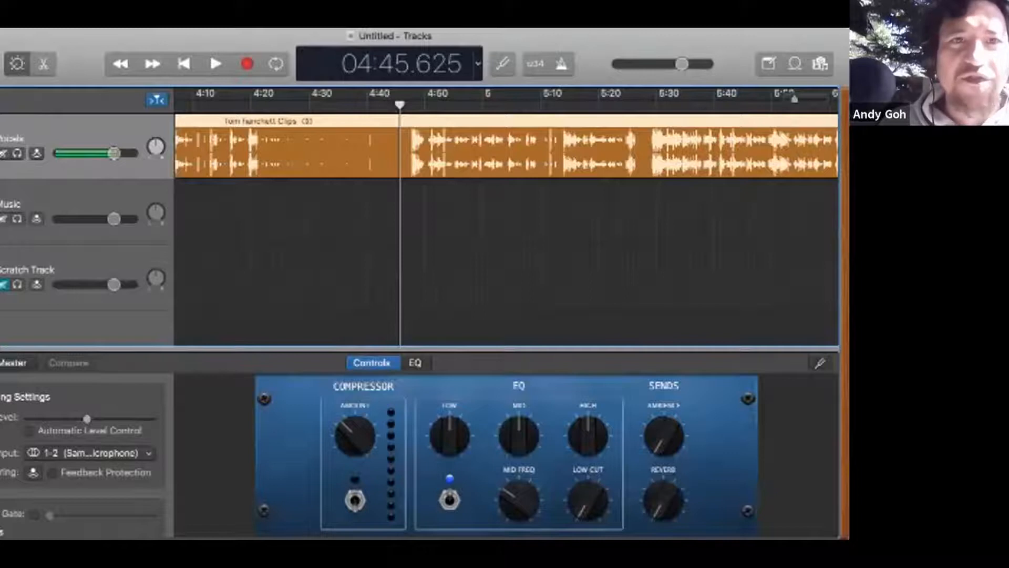
left_click(264, 105)
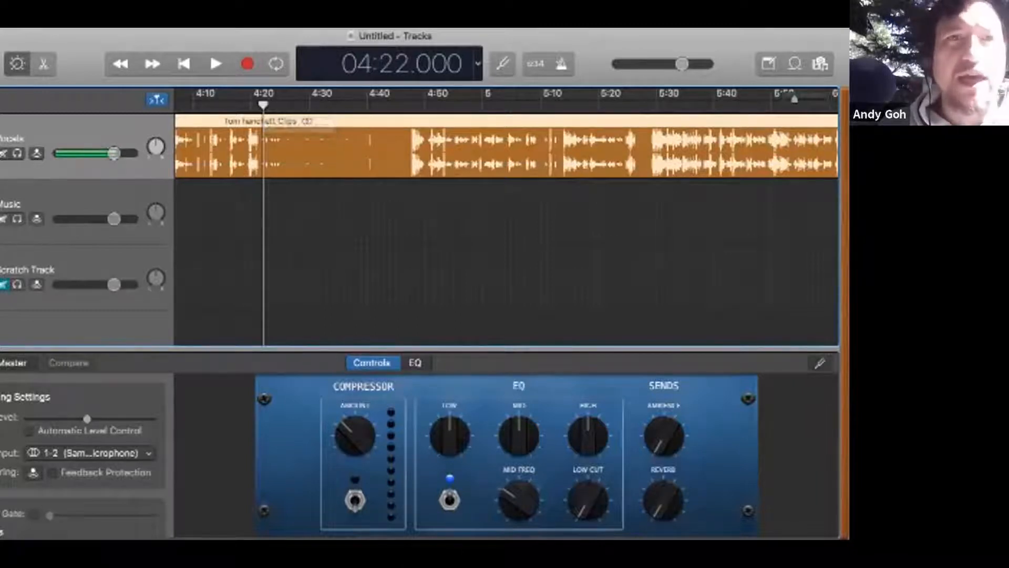
Step: Split the Vocals region at 04:22.000 and 04:46.750 and delete the quiet piece between, undoing and repeating the deletion once
key("super+t")
left_click(406, 103)
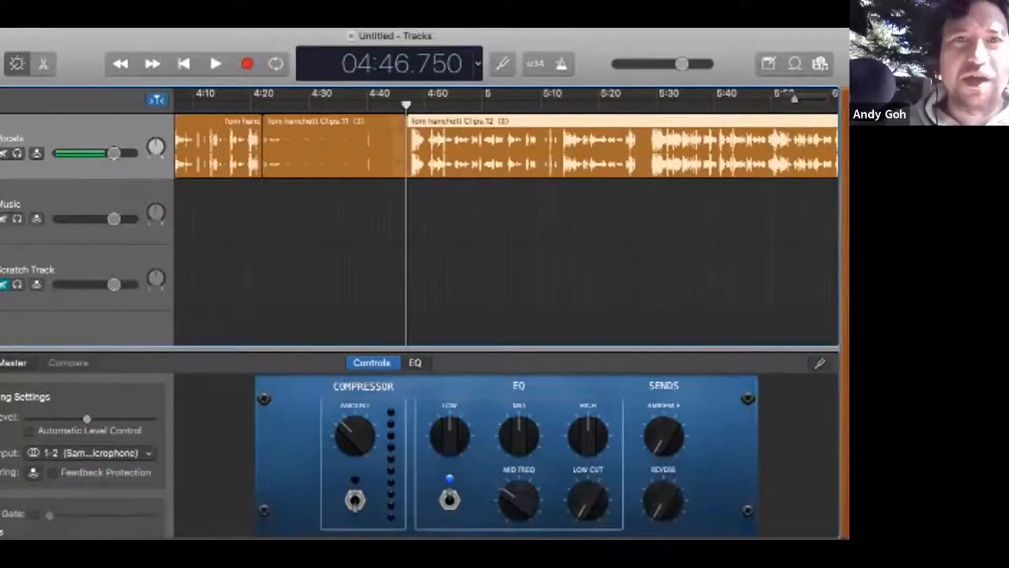
key("super+t")
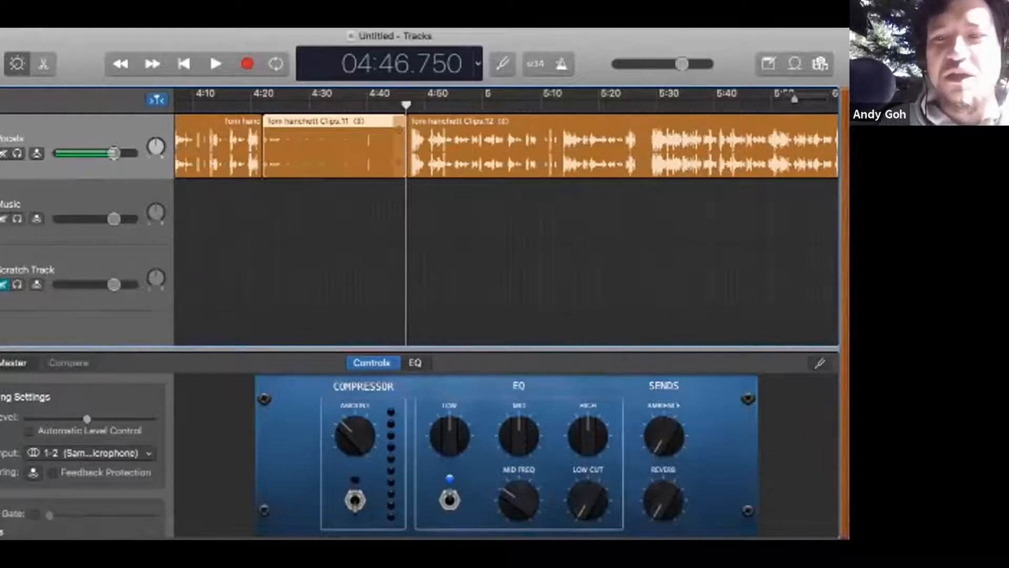
key("Delete")
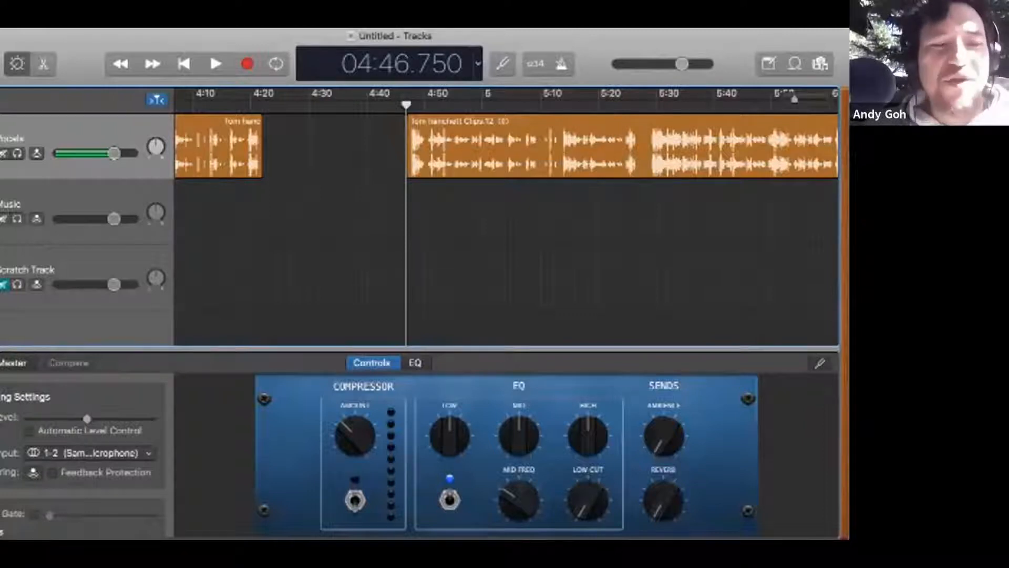
key("super+z")
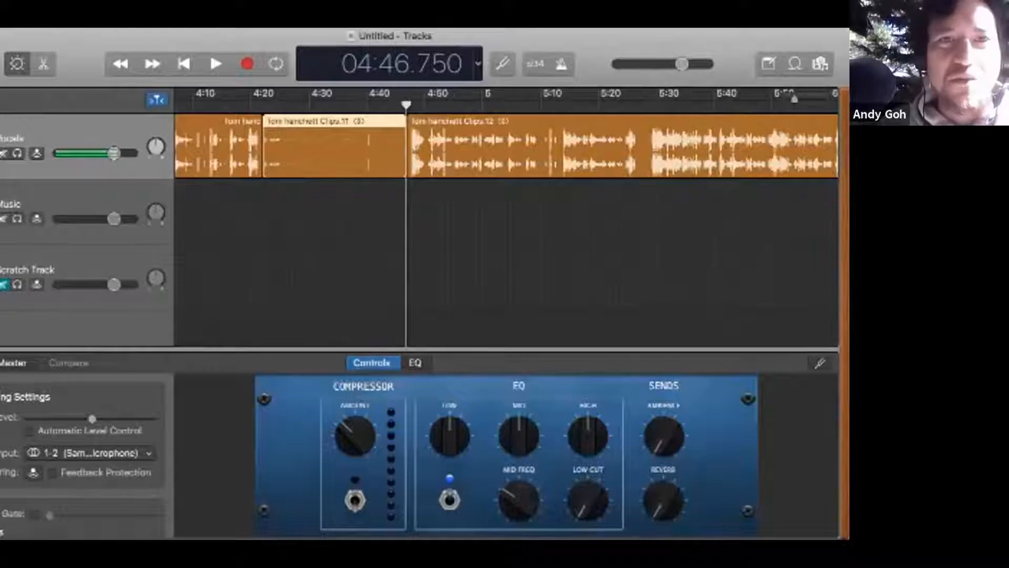
key("Delete")
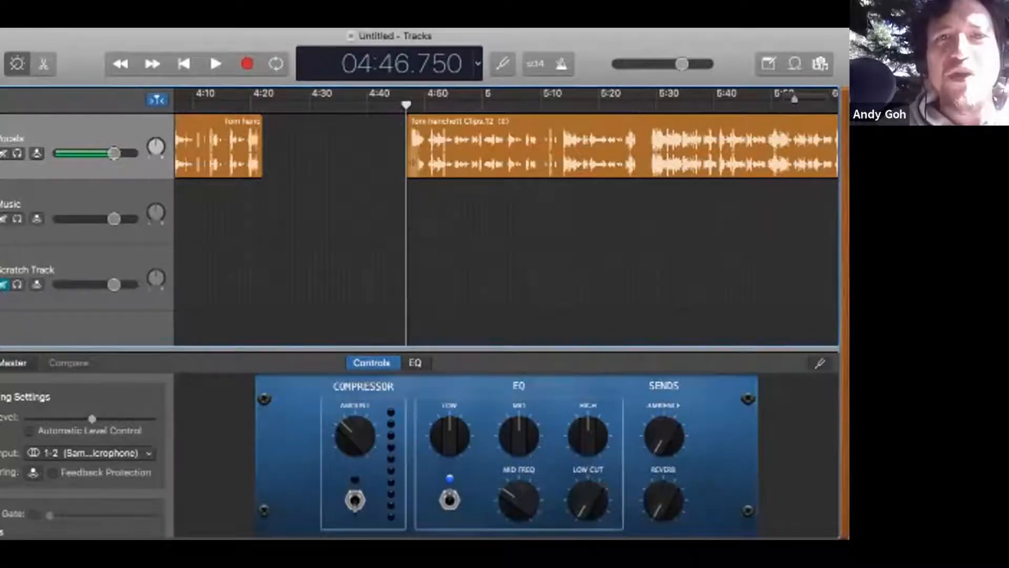
Step: Extend the facing edges of both Vocals regions into the gap, then trim them back to about 4:22 and 4:47
left_click_drag(408, 173, 314, 174)
left_click_drag(342, 158, 308, 158)
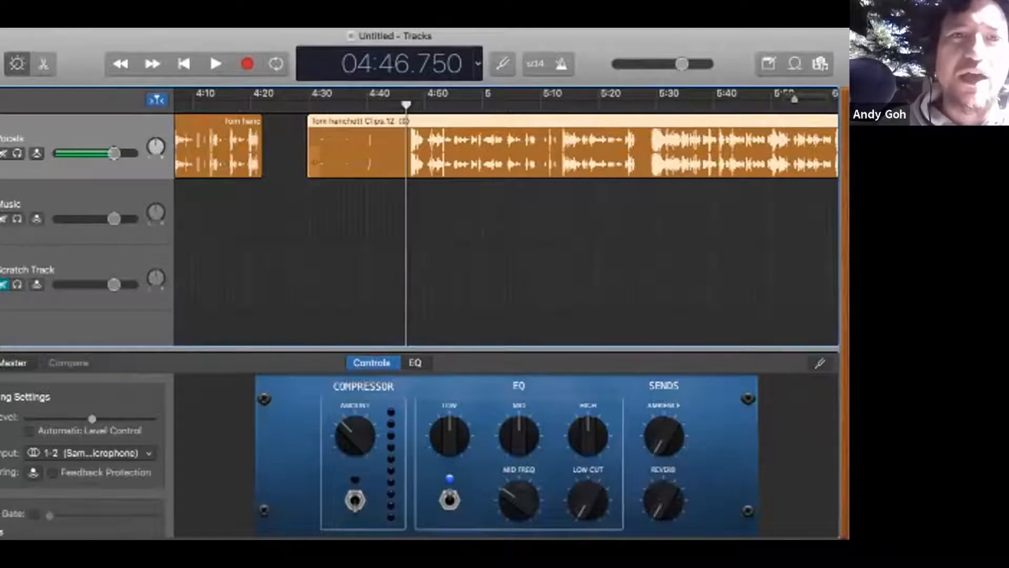
left_click(252, 153)
left_click_drag(262, 153, 296, 152)
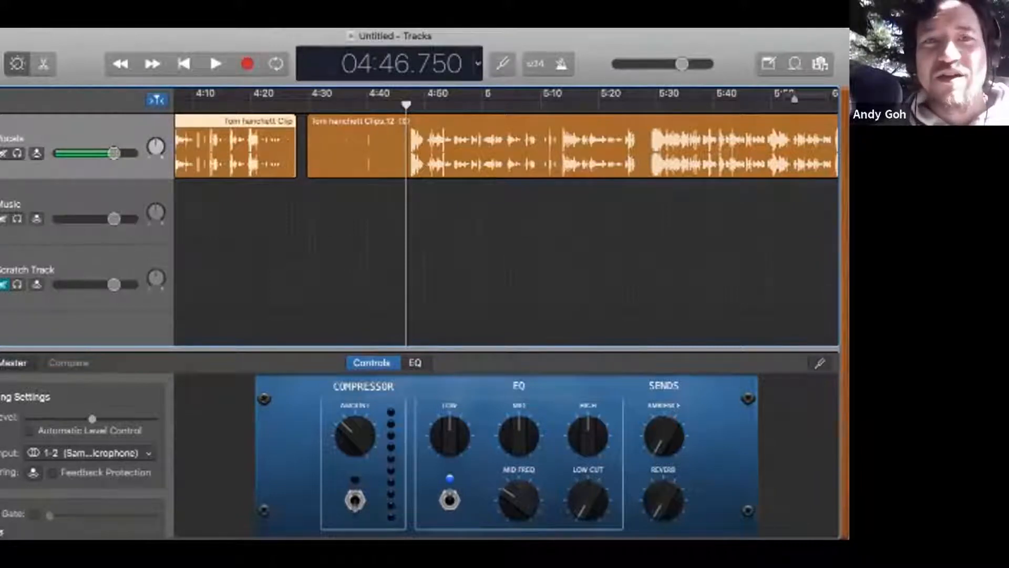
left_click_drag(295, 158, 403, 158)
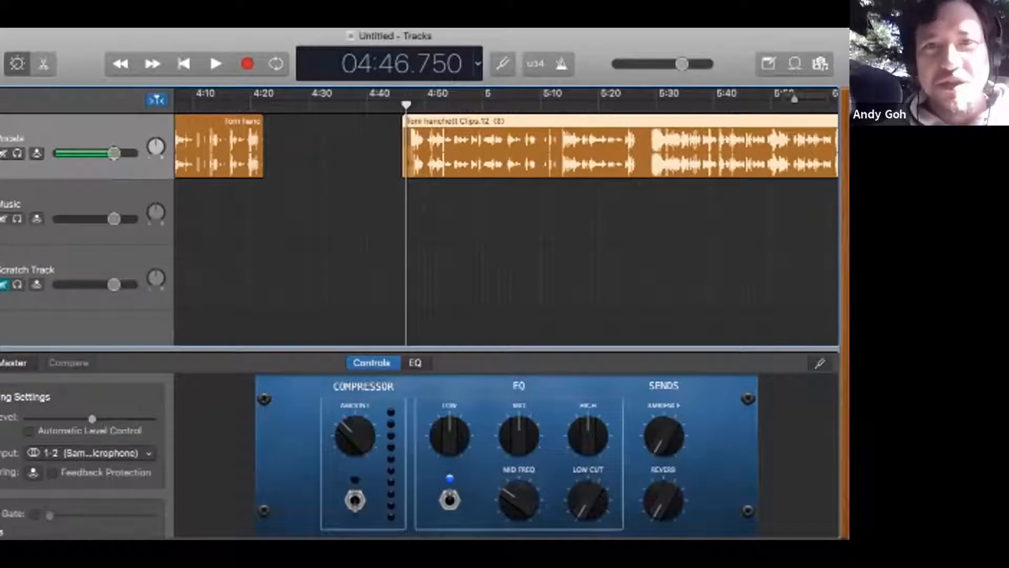
mouse_move(404, 157)
left_mouse_down()
mouse_move(542, 158)
mouse_move(409, 158)
left_mouse_up()
mouse_move(262, 158)
left_mouse_down()
mouse_move(203, 158)
mouse_move(279, 158)
mouse_move(263, 157)
left_mouse_up()
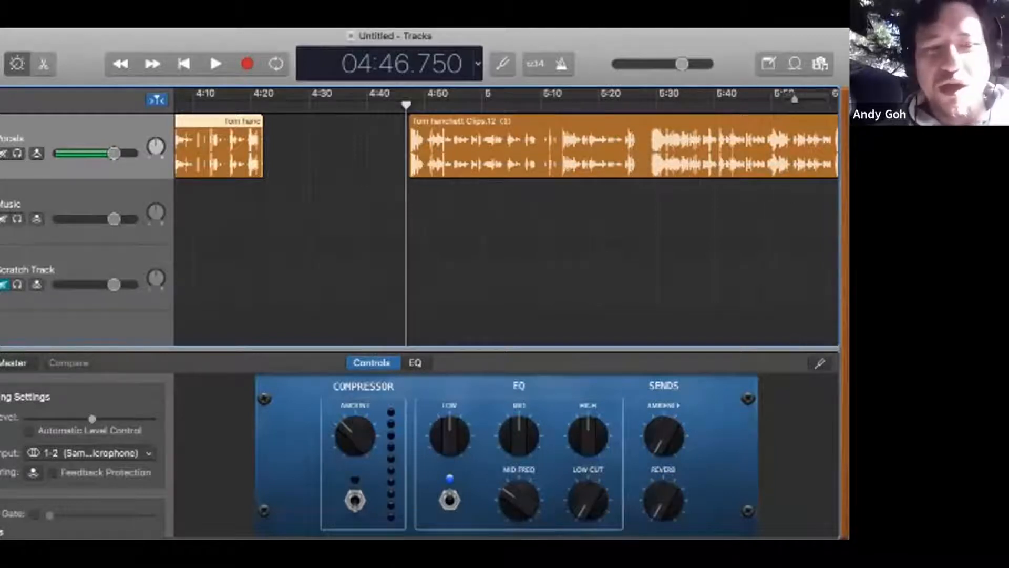
Step: Extend the second Vocals region's start back to the first region's end and join both into one region
left_click_drag(411, 169, 263, 169)
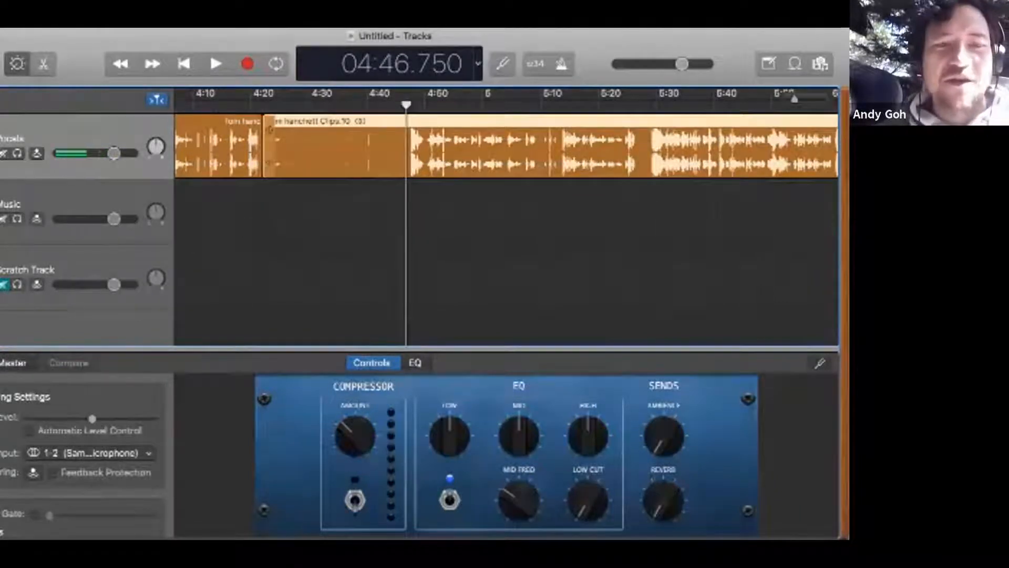
key("super+j")
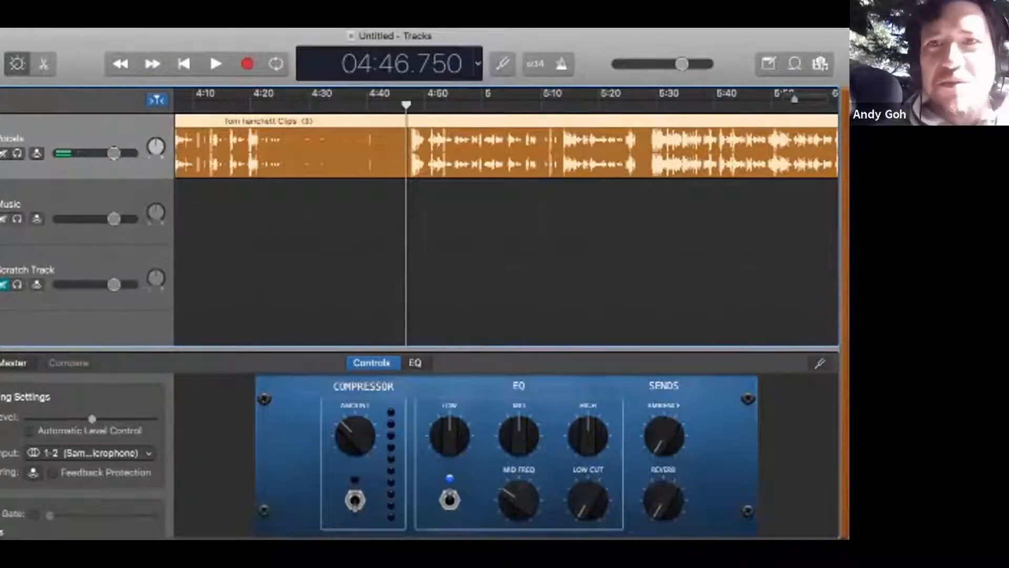
Step: Show the whole Vocals region and move the playhead through it, including 11:30.182, 00:15.113, 05:00.000 and 09:57.500
left_click(645, 105)
left_click(712, 105)
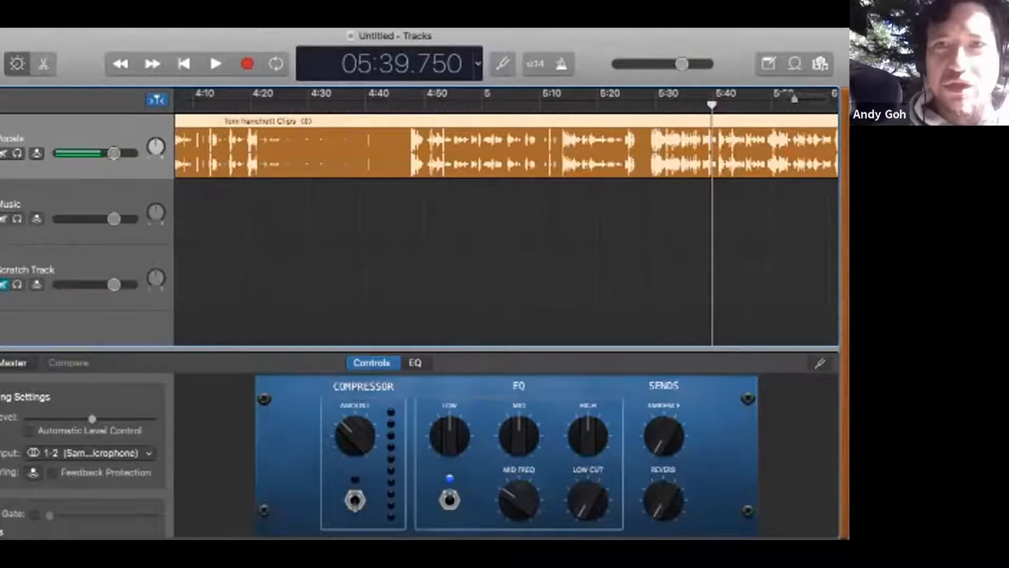
left_click_drag(795, 99, 780, 99)
left_click(674, 104)
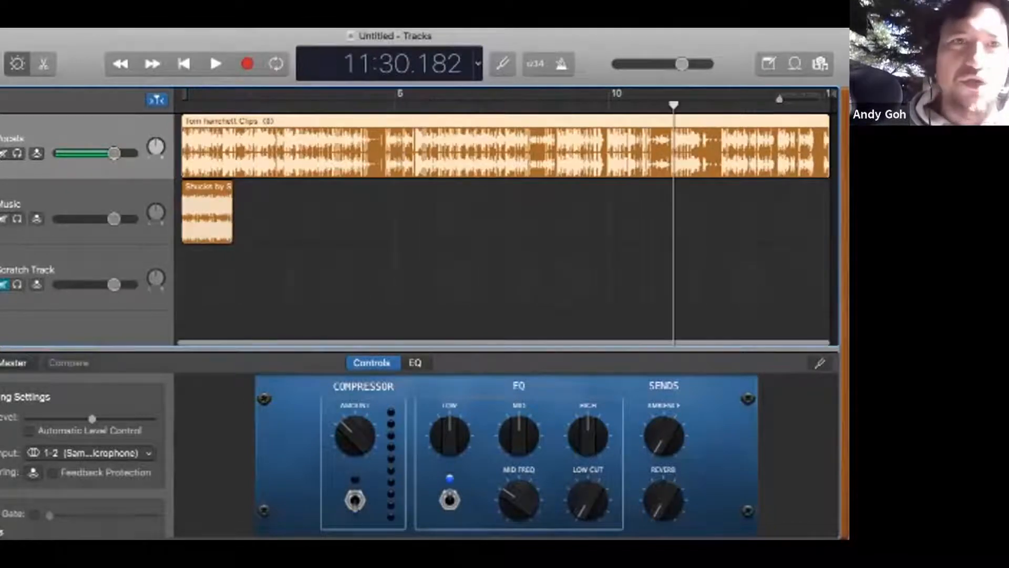
left_click(193, 104)
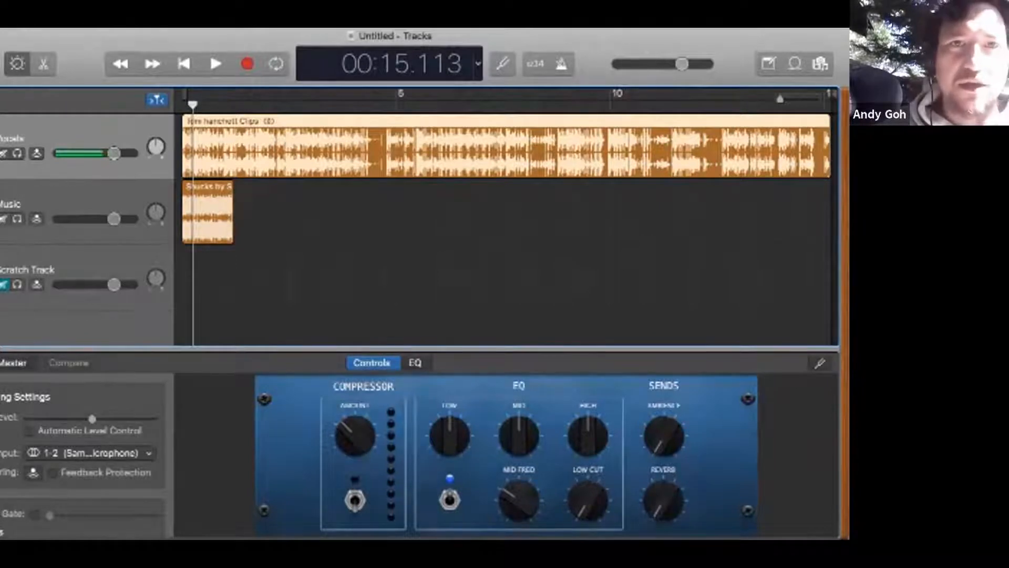
left_click(397, 104)
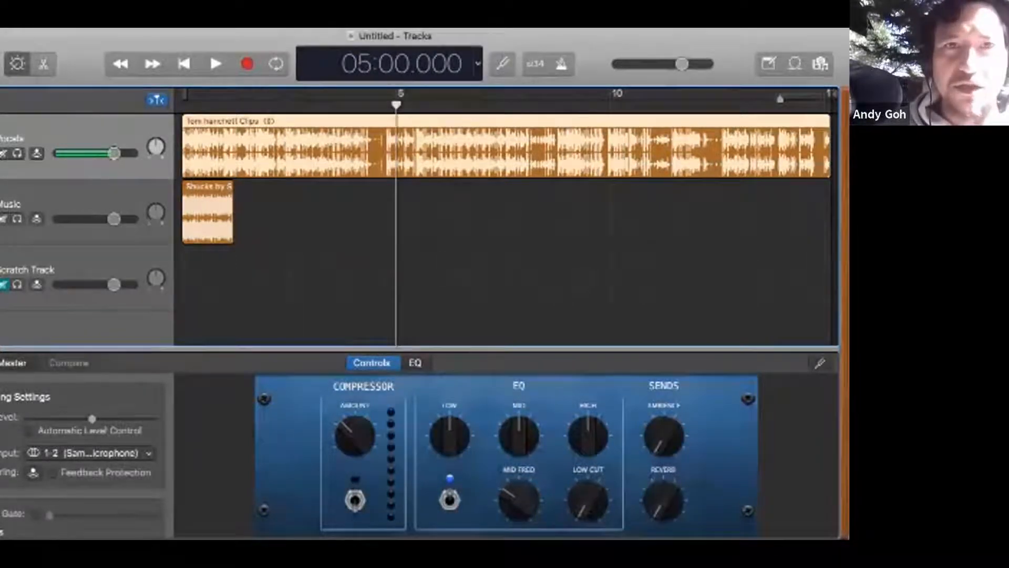
left_click(309, 105)
left_click(608, 105)
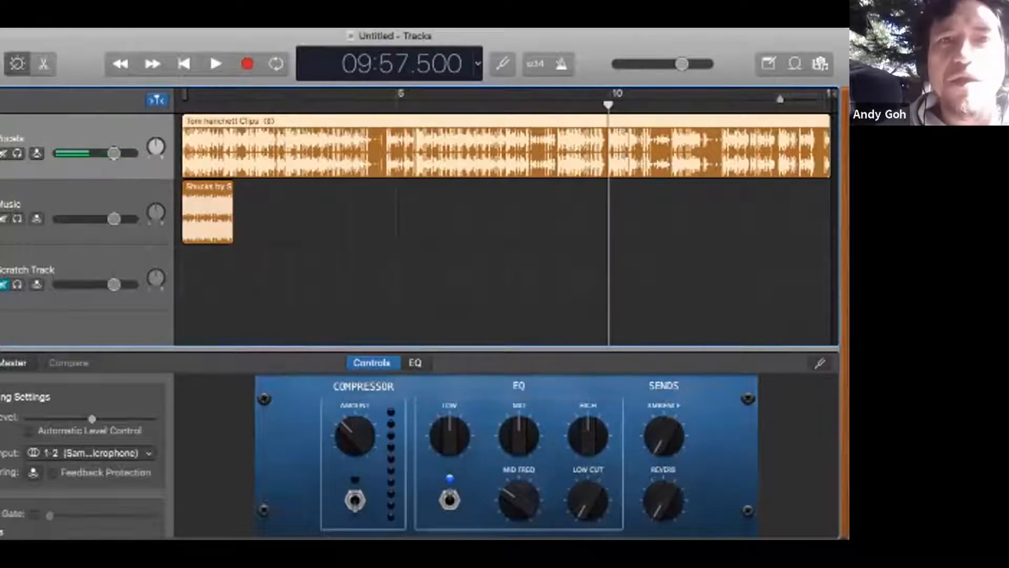
Step: Split the Vocals region at 04:47.000, 05:13.125 and 05:26.744
left_click(373, 105)
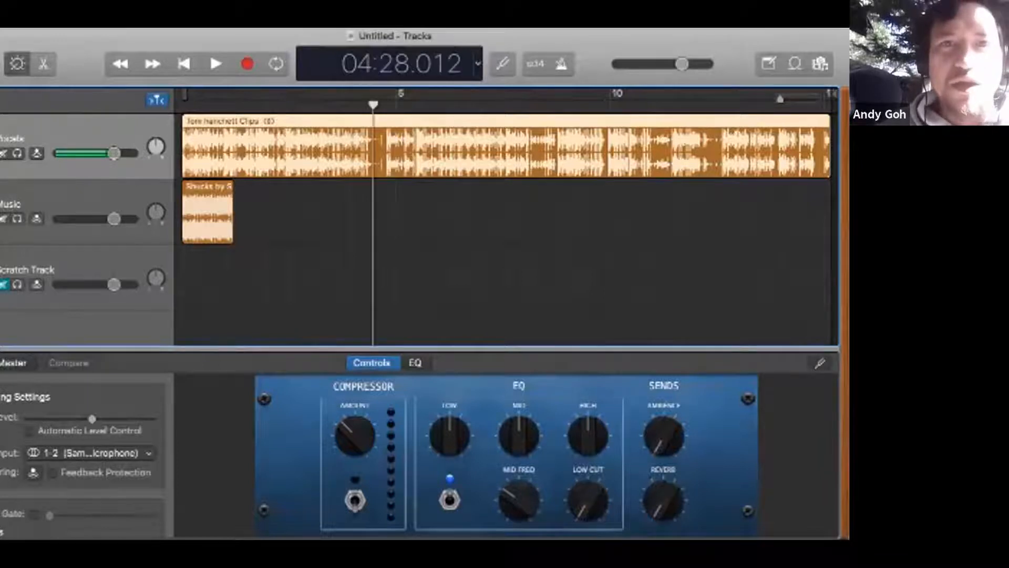
scroll(506, 217, "up", 10)
scroll(506, 217, "down", 2)
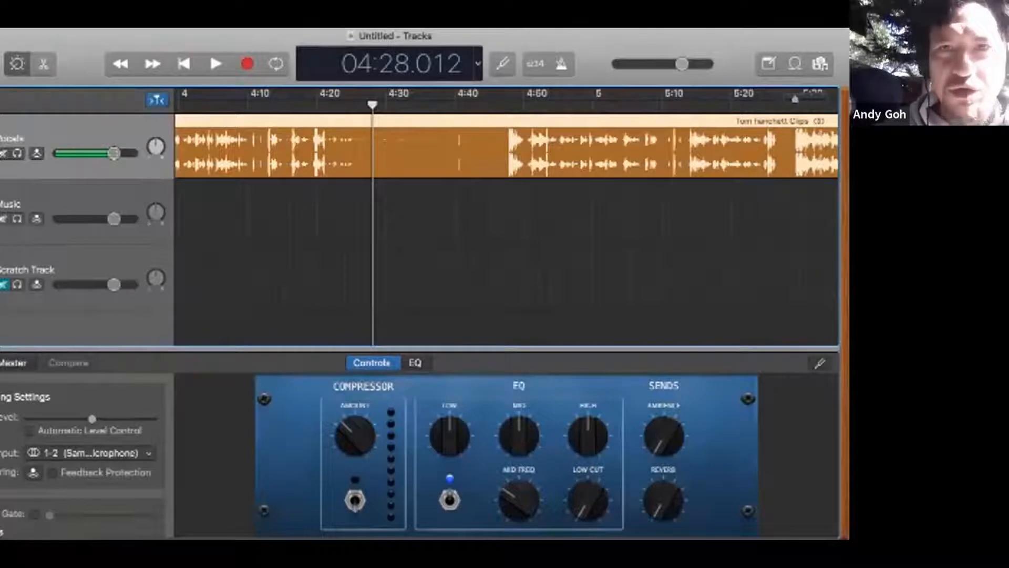
left_click(505, 104)
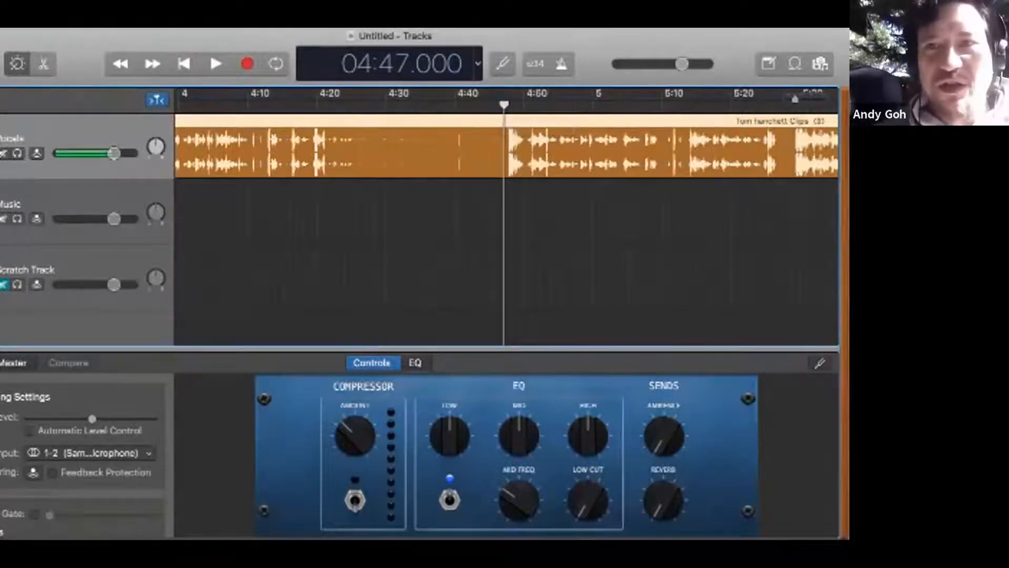
key("super+t")
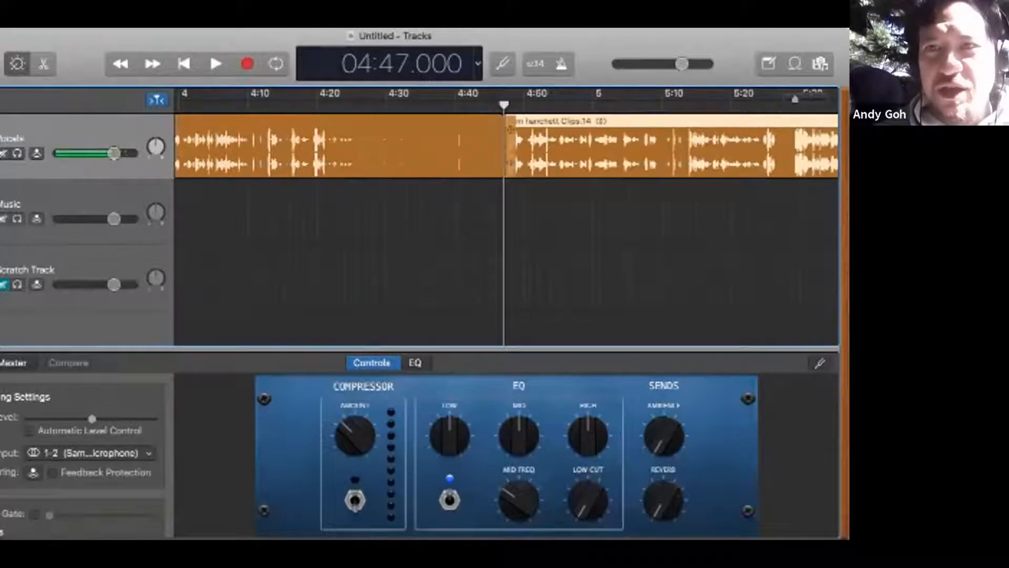
left_click(683, 105)
key("super+t")
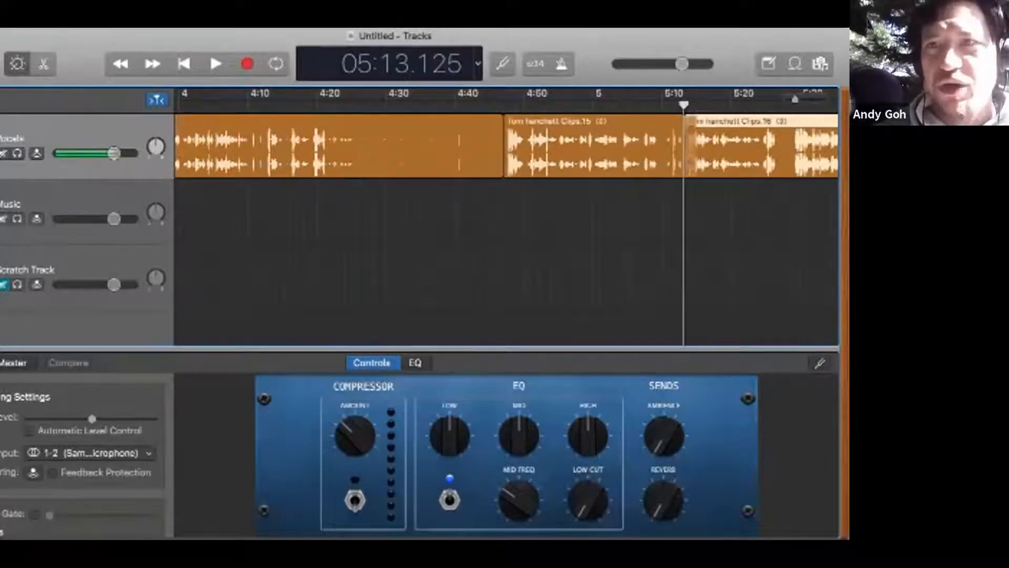
key("super+Left")
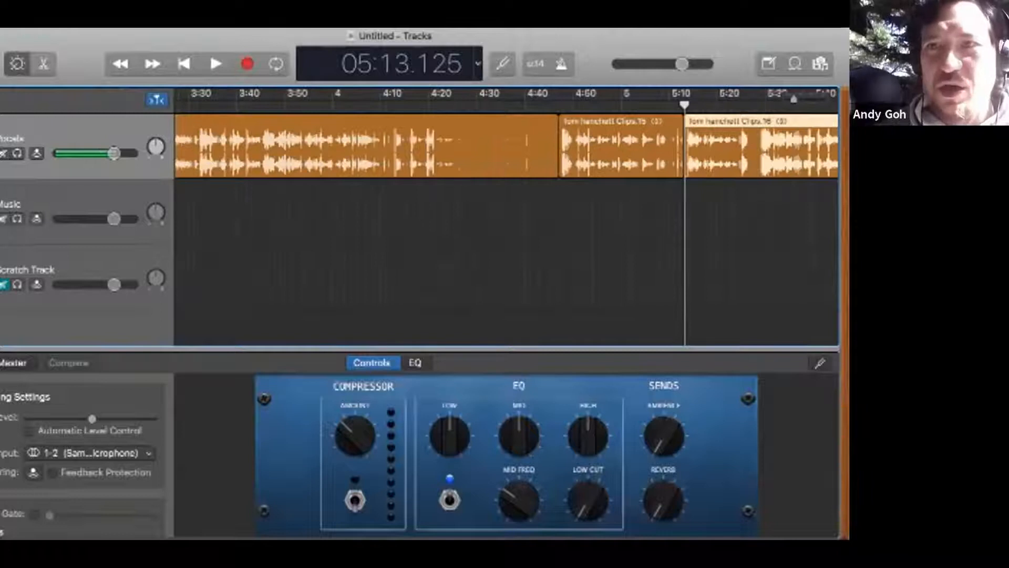
left_click(749, 105)
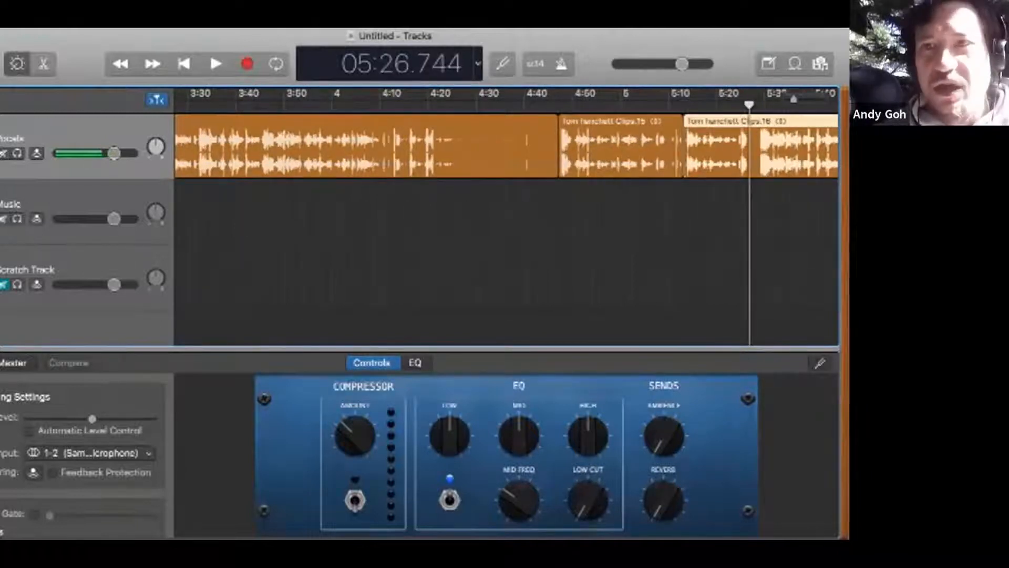
key("super+t")
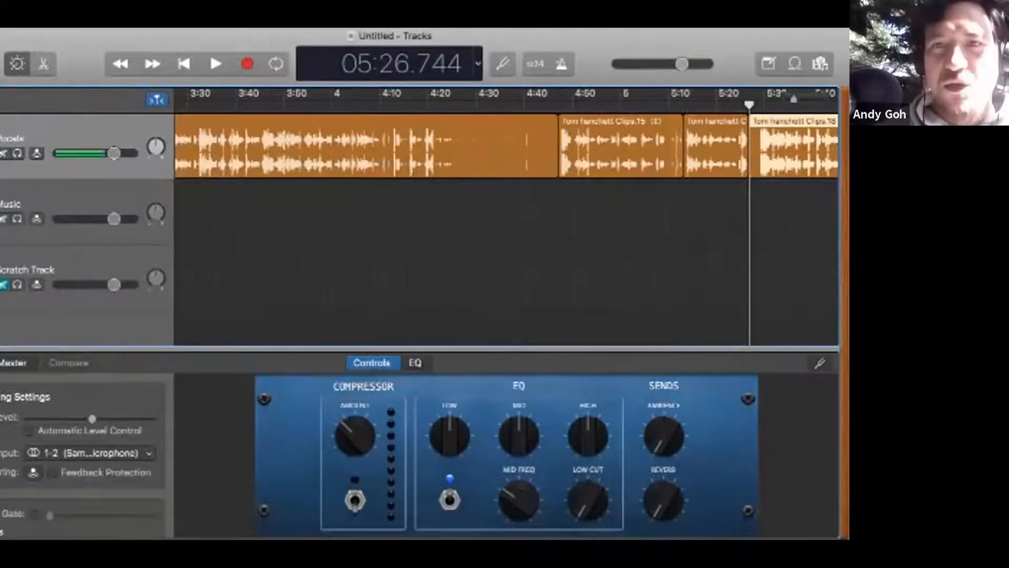
Step: Move the two short Vocals pieces onto the Music track and bring them back to about 2:16 and 2:45
left_click_drag(605, 152, 515, 218)
left_click_drag(716, 174, 627, 226)
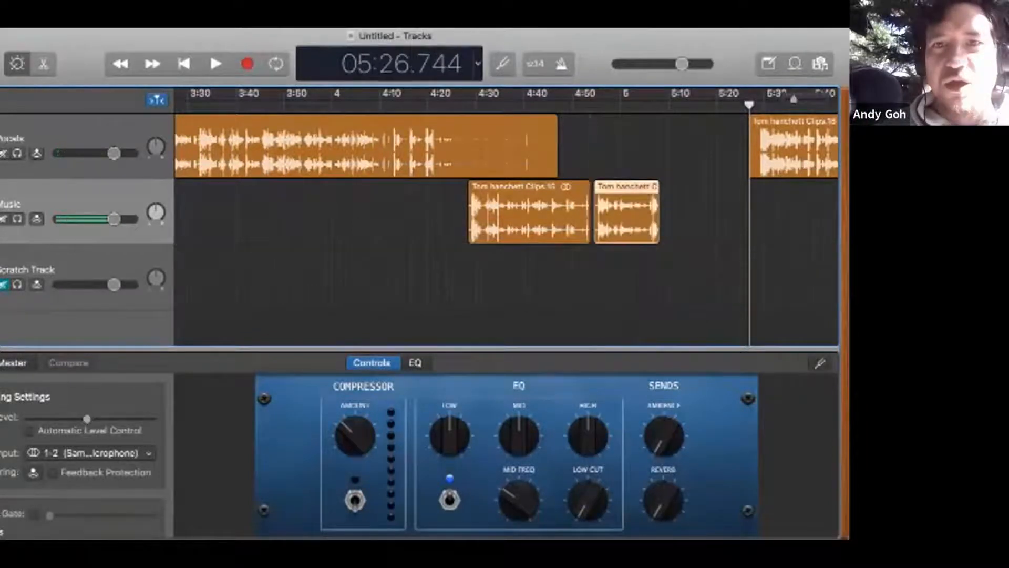
left_click_drag(526, 231, 422, 231)
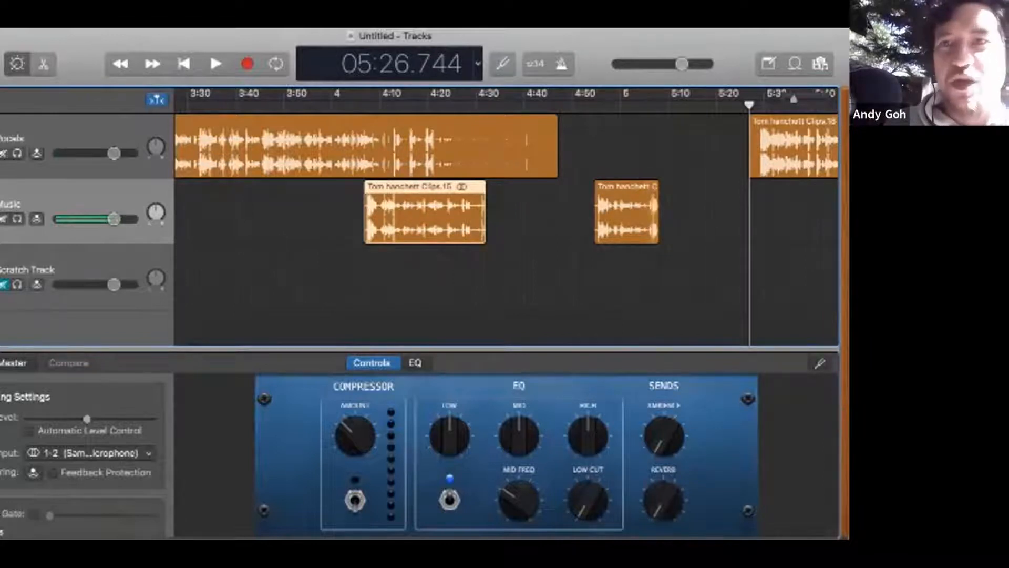
left_click_drag(794, 98, 791, 98)
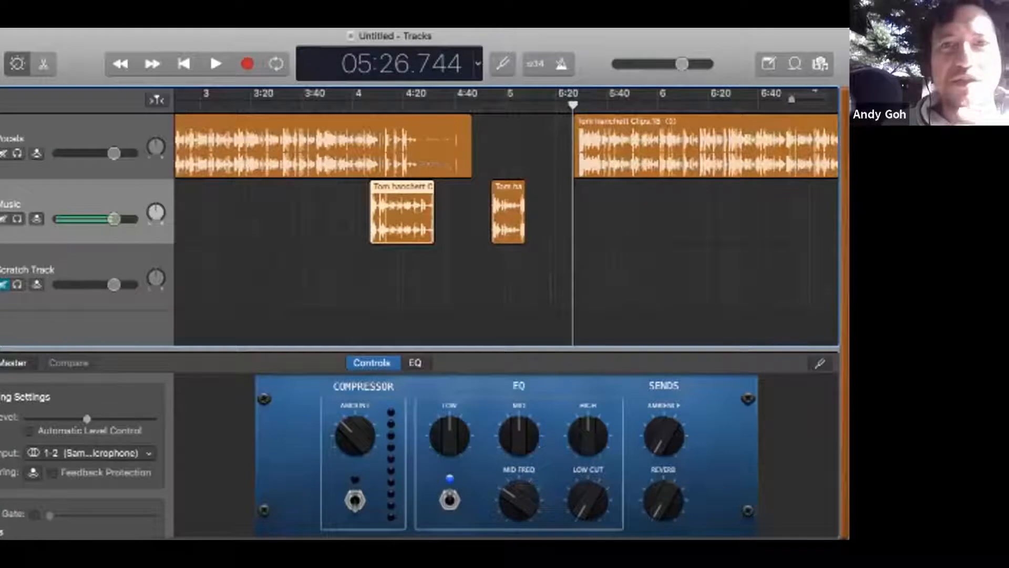
scroll(507, 221, "left", 5)
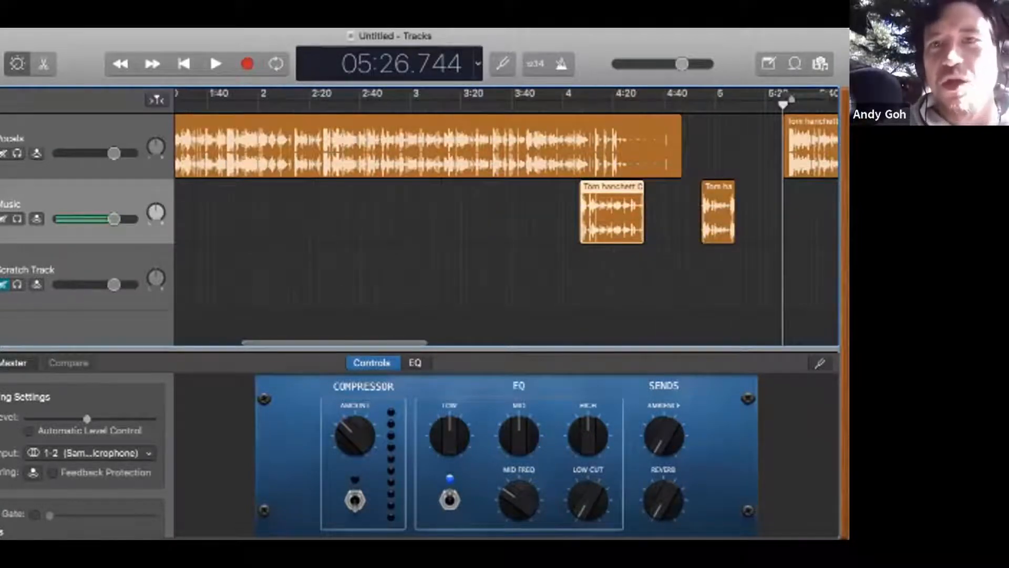
left_click_drag(586, 226, 379, 226)
left_click_drag(719, 221, 317, 221)
scroll(507, 220, "left", 5)
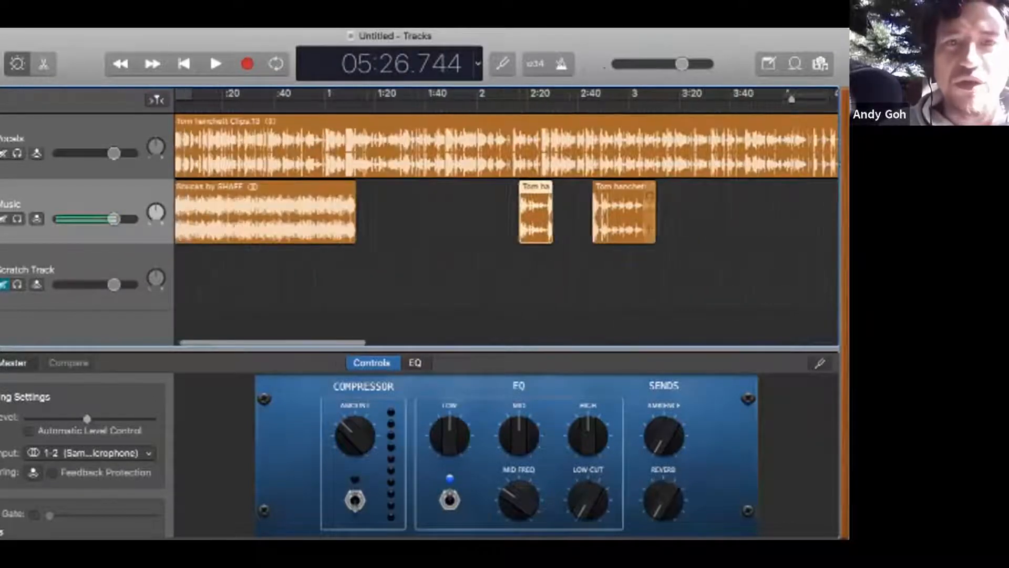
Step: Shift the first long Vocals region to start at 00:46.745 and place the two short pieces consecutively at the Vocals track's start
left_click_drag(577, 158, 696, 158)
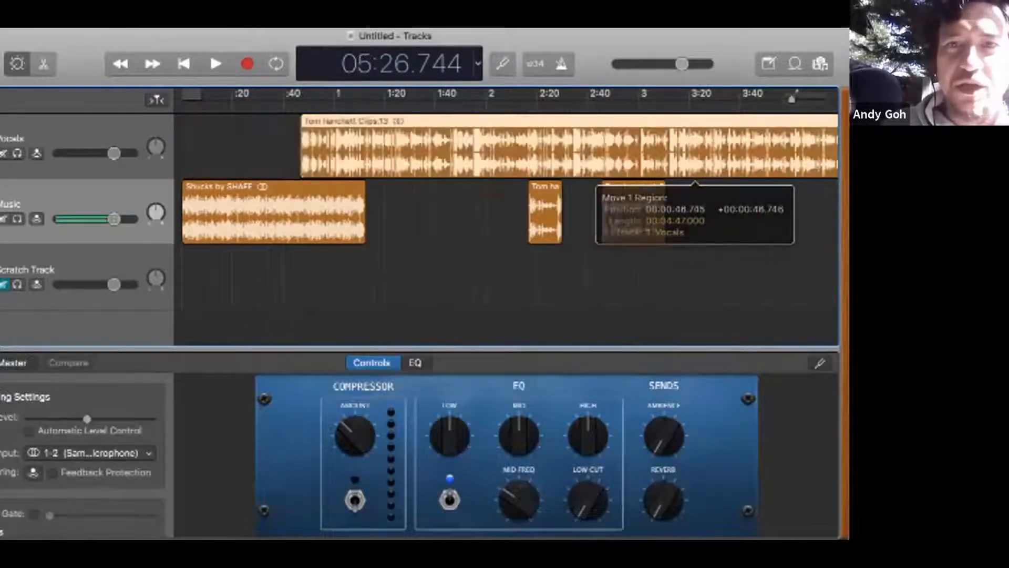
left_click_drag(545, 211, 199, 146)
left_click_drag(633, 210, 247, 158)
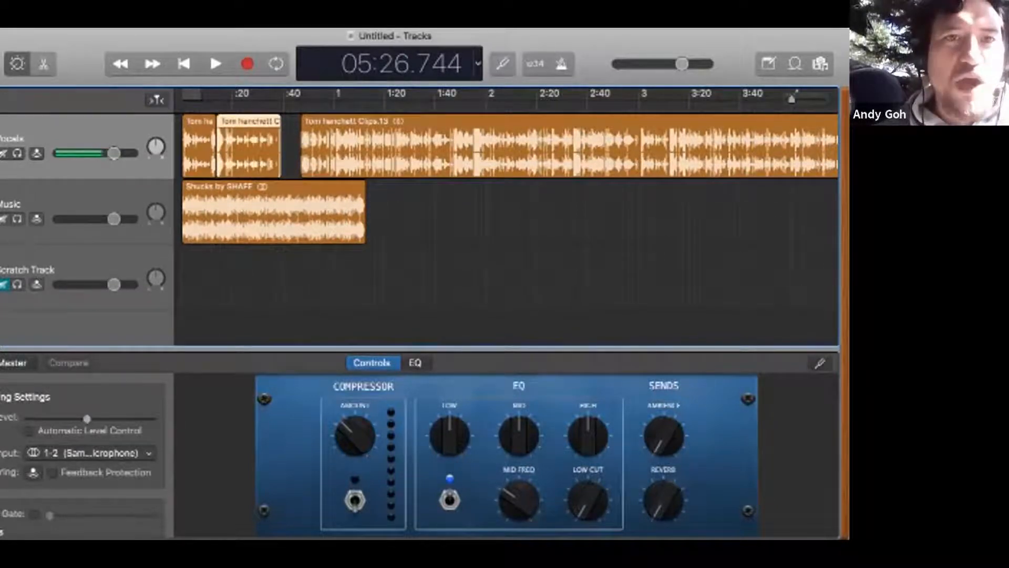
Step: Place the playhead at 00:14.125, try shifting the second short piece about 6 seconds later, undo the shift, and show the whole project
left_click(218, 105)
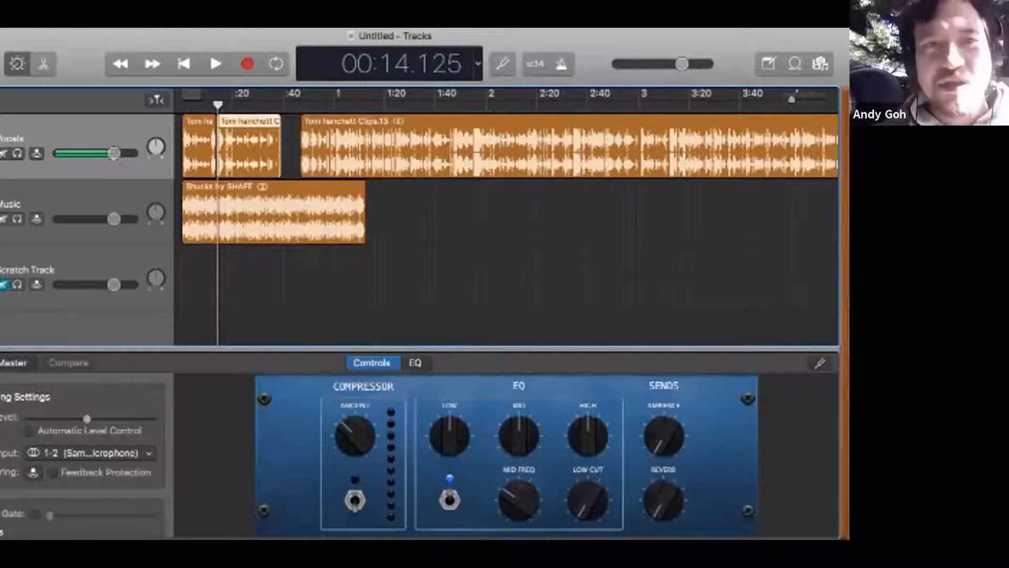
left_click_drag(219, 149, 235, 148)
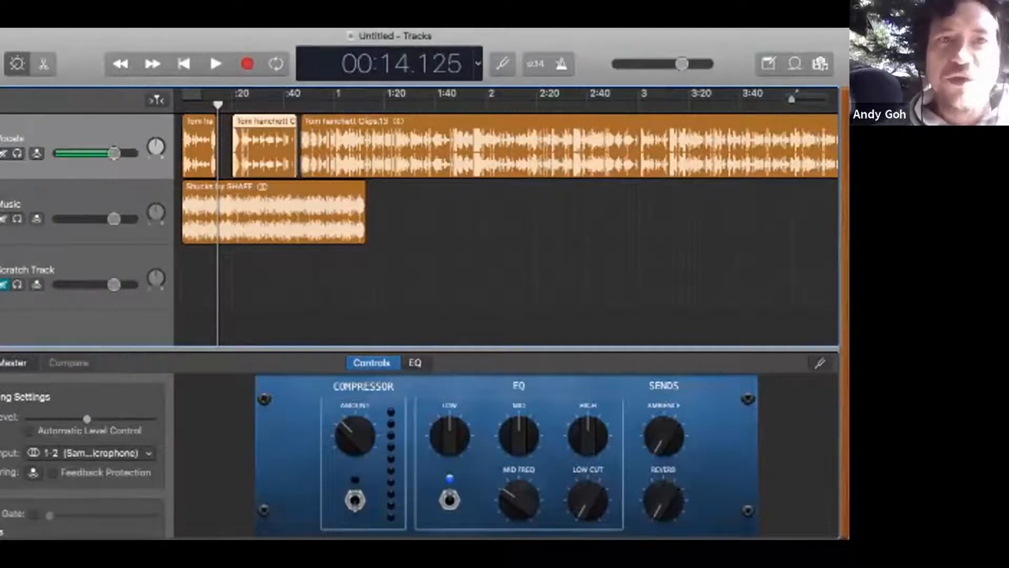
key("super+z")
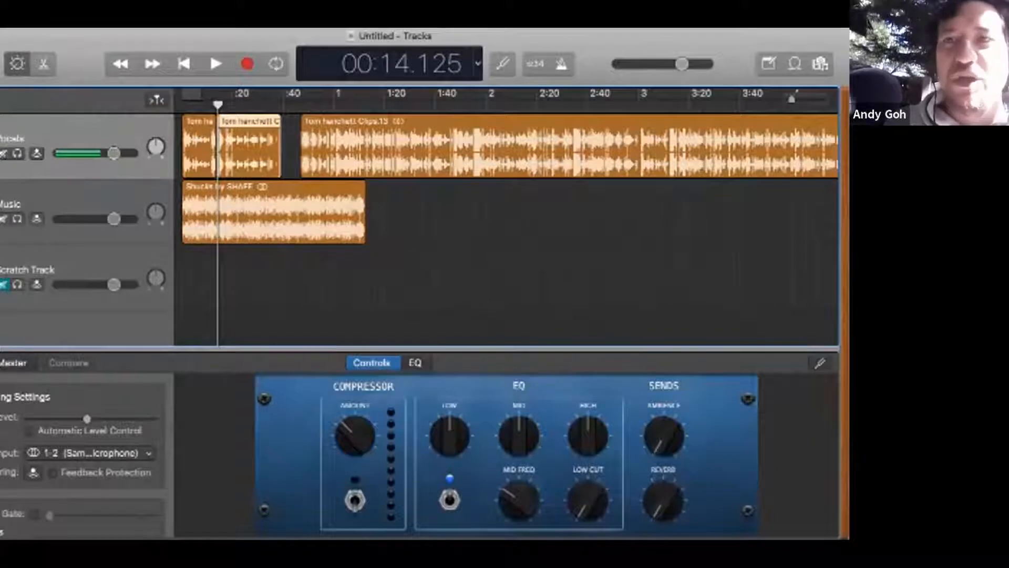
left_click_drag(792, 99, 780, 99)
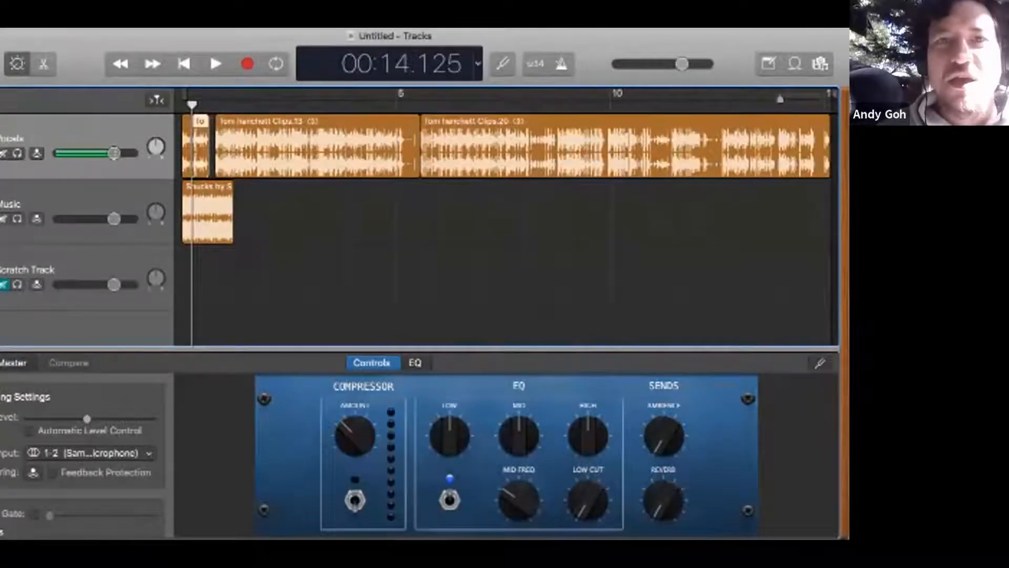
Step: Try moving the second long Vocals region onto the Music track and the first to about 5:00, and bring both back to their places
left_click_drag(427, 126, 413, 192)
left_click_drag(342, 174, 522, 173)
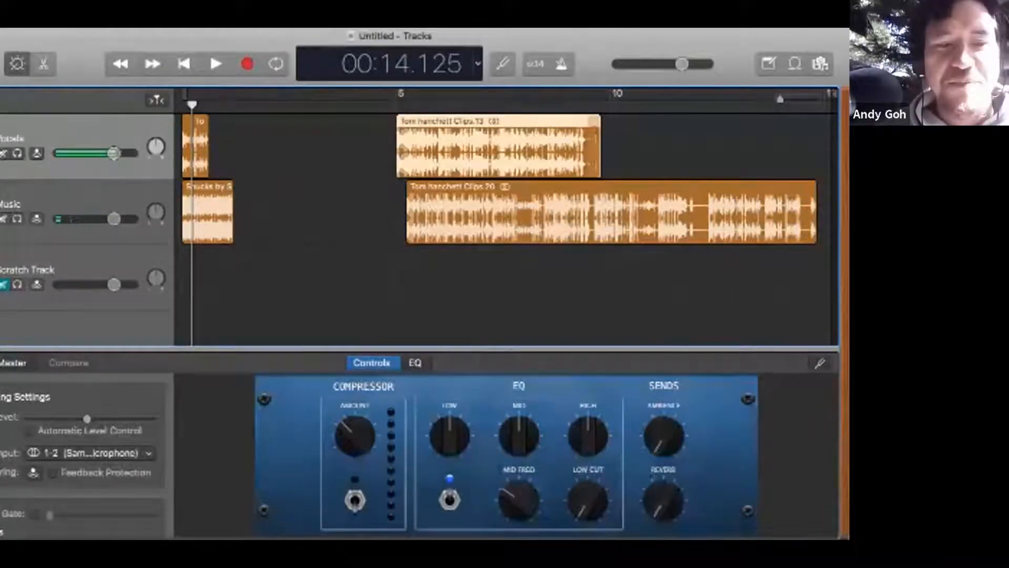
left_click_drag(594, 124, 413, 126)
left_click_drag(413, 194, 427, 127)
Step: Move the second short piece onto the Music track and back to Vocals, placing it directly against the end of the first short piece
left_click_drag(201, 124, 310, 189)
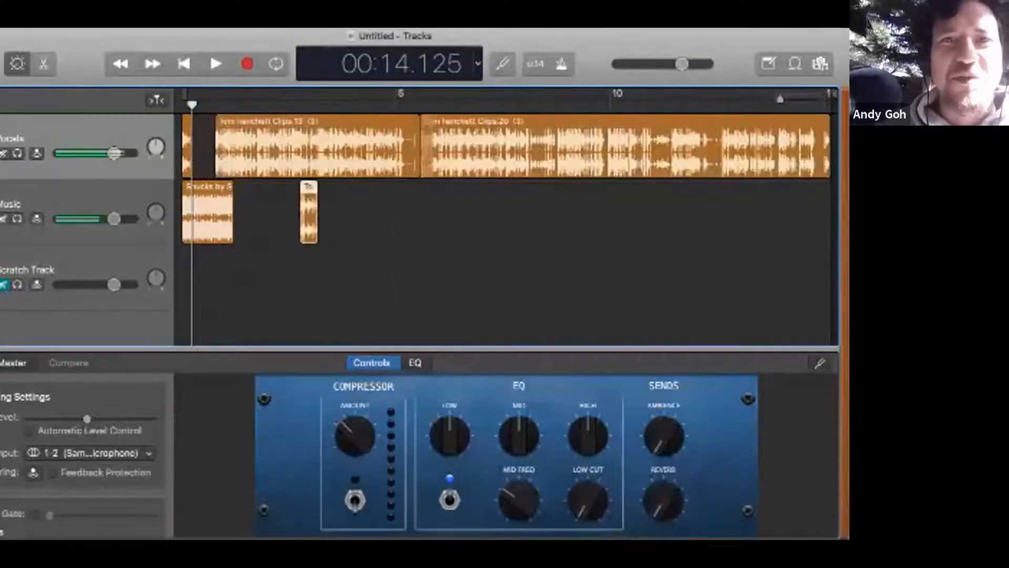
scroll(506, 210, "up", 1)
scroll(506, 210, "down", 1)
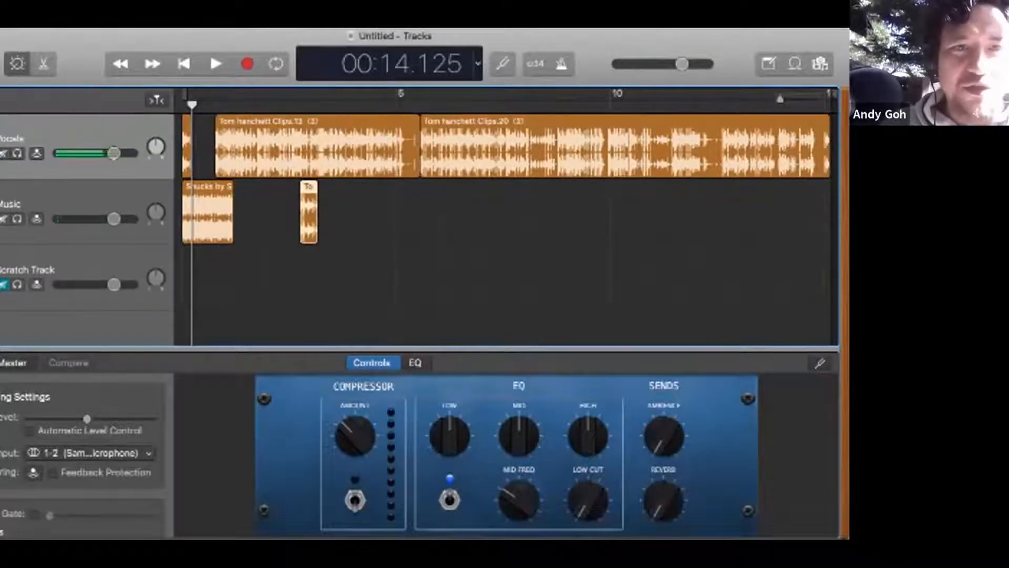
scroll(291, 210, "up", 2)
scroll(291, 210, "left", 2)
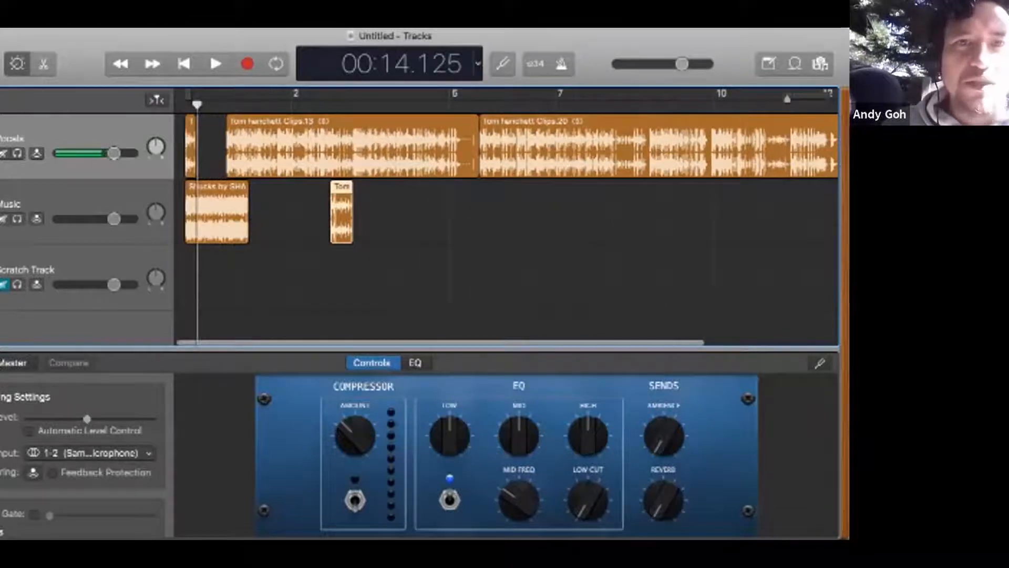
left_click_drag(338, 213, 206, 150)
scroll(195, 150, "up", 10)
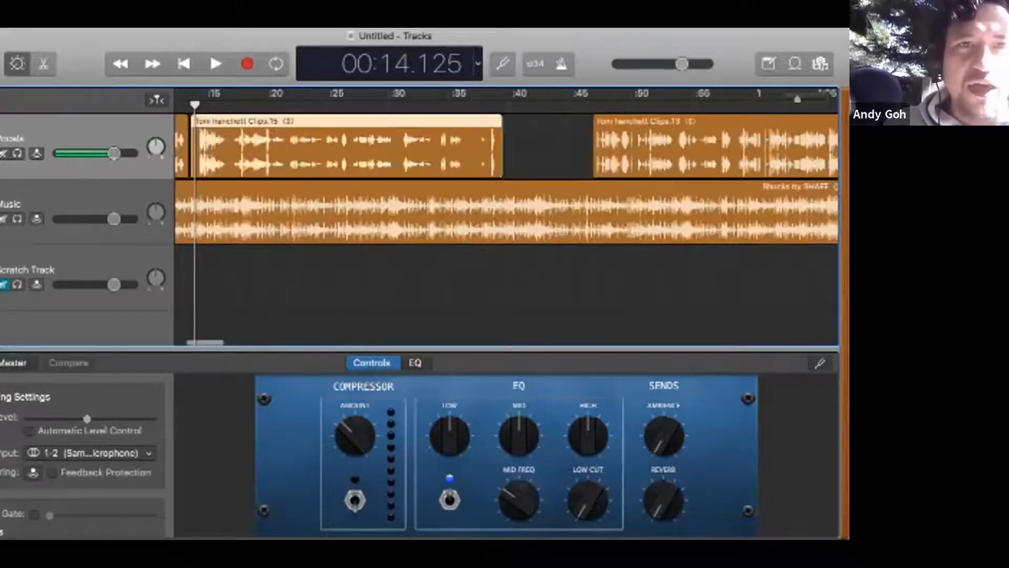
scroll(195, 150, "left", 5)
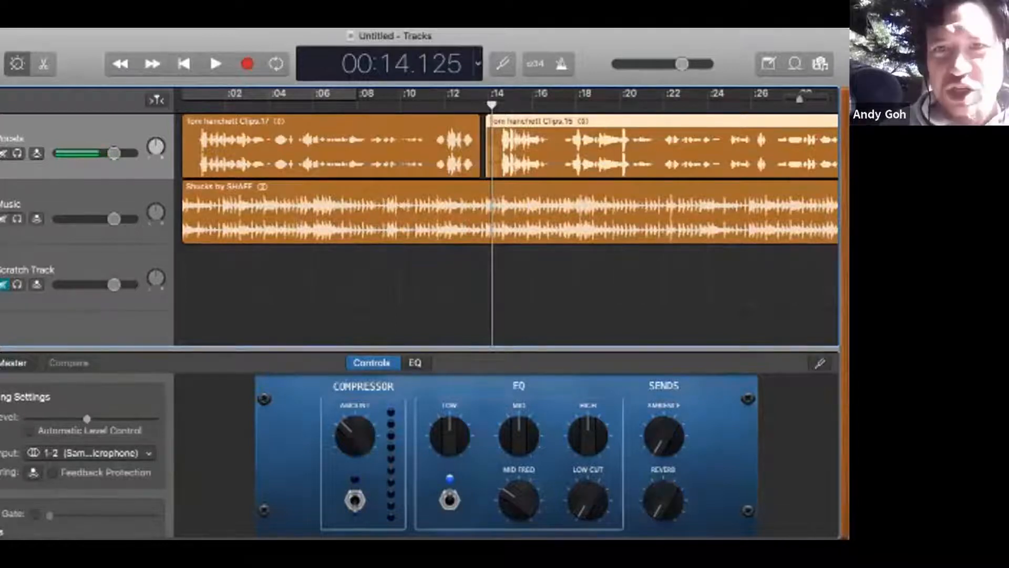
left_click_drag(613, 153, 606, 152)
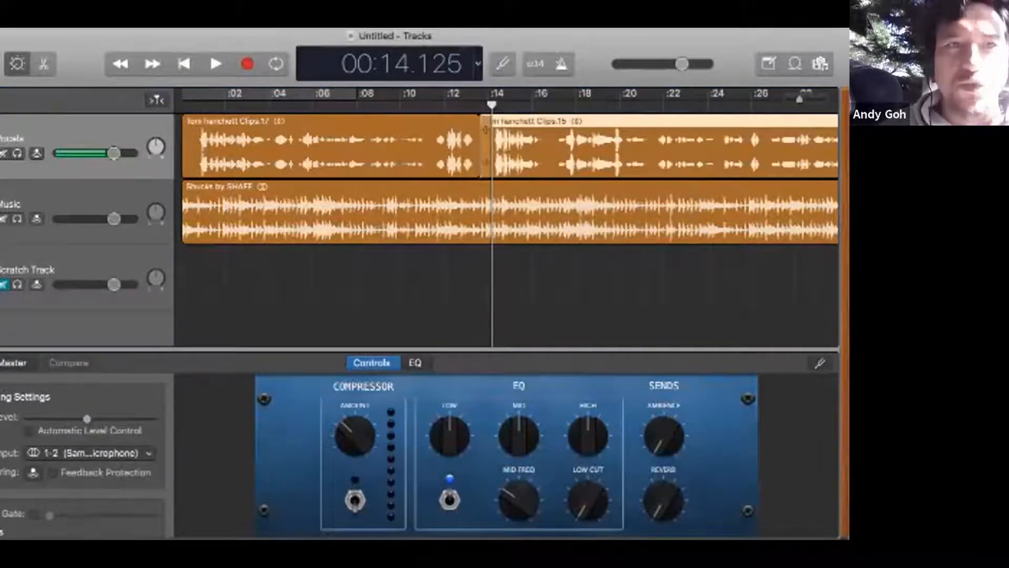
Step: Mute the Music track and alternately select the two adjoining short Vocals pieces
left_click(3, 219)
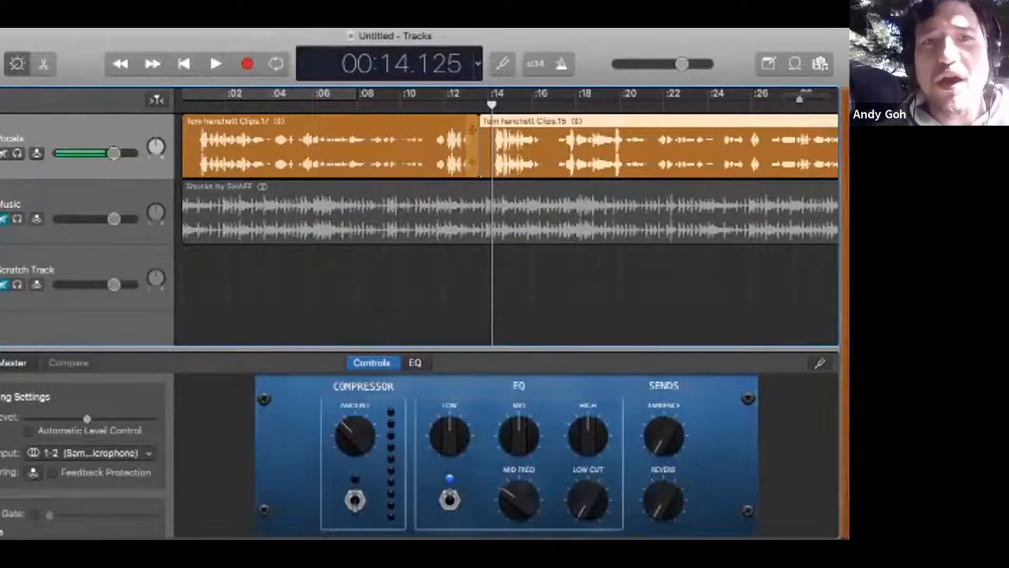
left_click(472, 129)
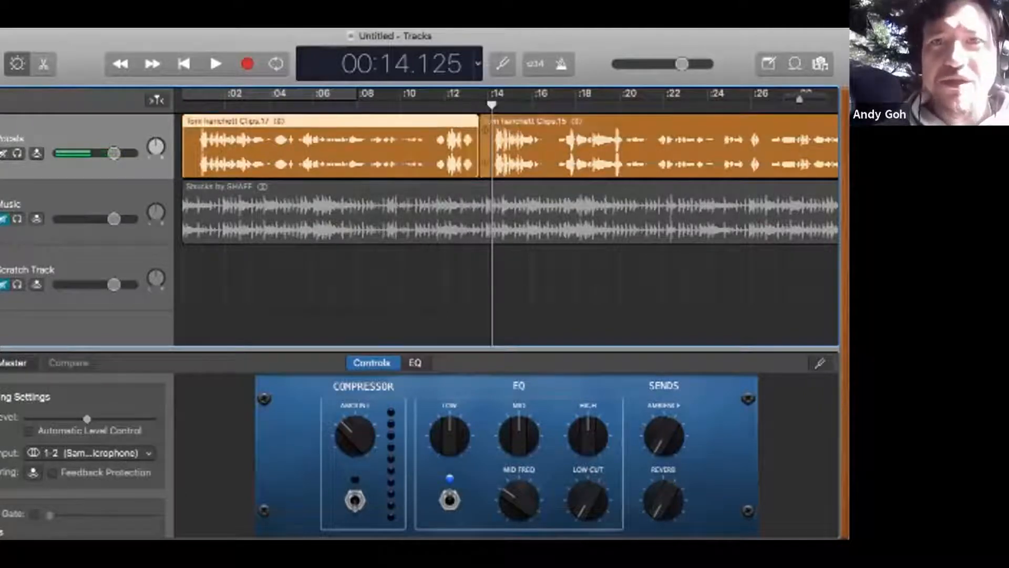
left_click(487, 130)
left_click(472, 130)
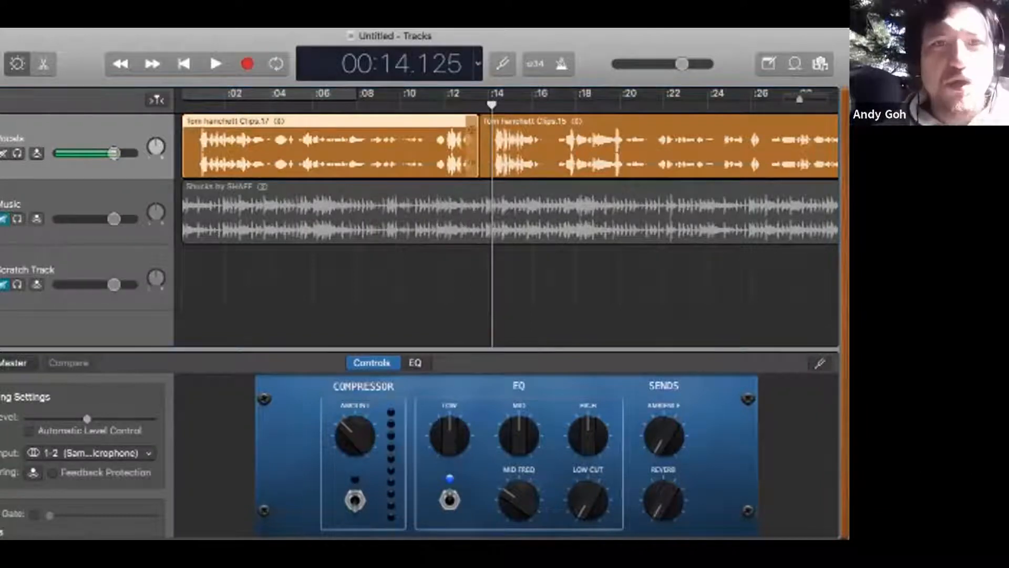
left_click(485, 129)
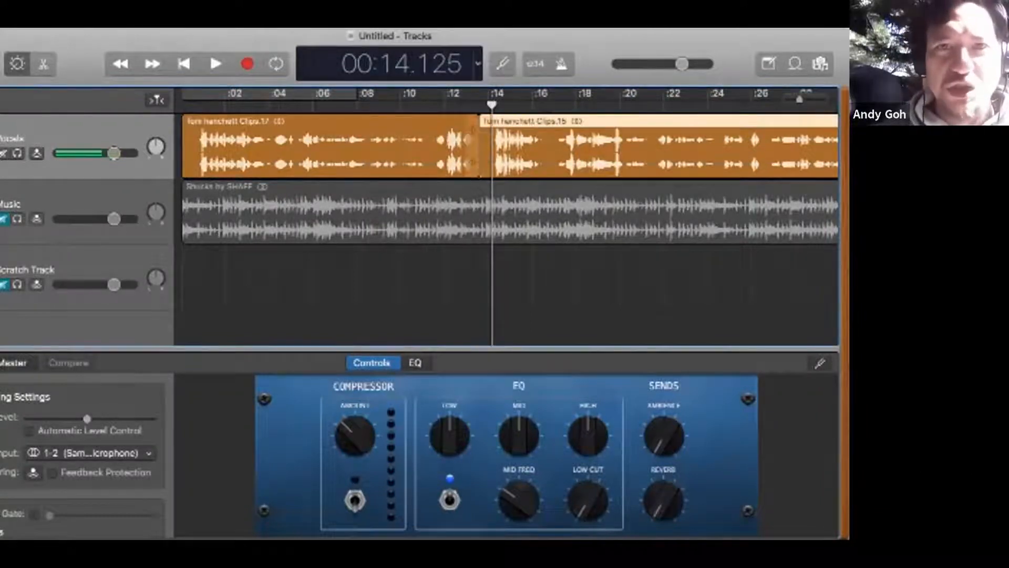
left_click(471, 130)
left_click(485, 129)
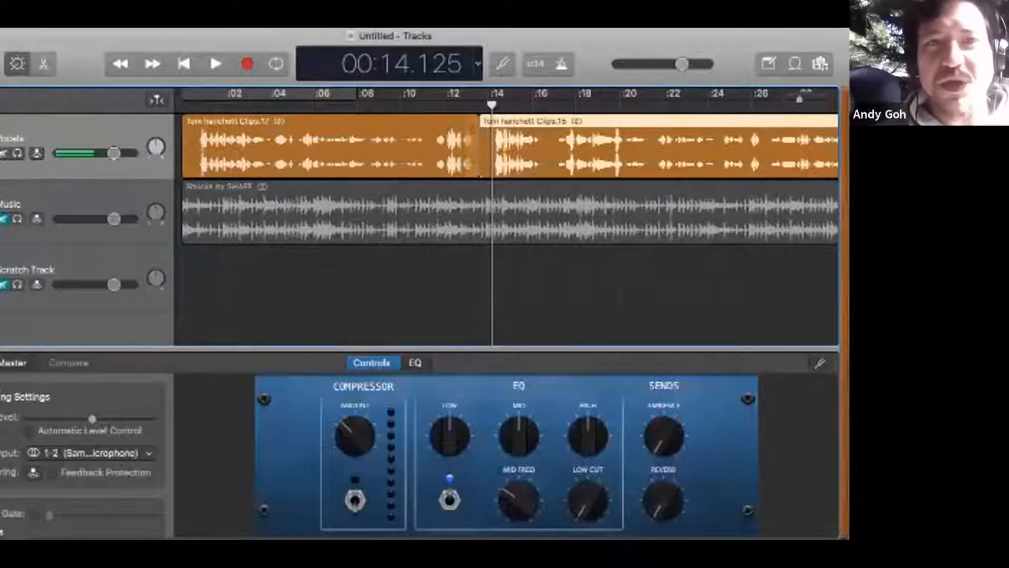
Step: Select both short Vocals pieces together and look up the Join Regions command
left_click(472, 125, "shift")
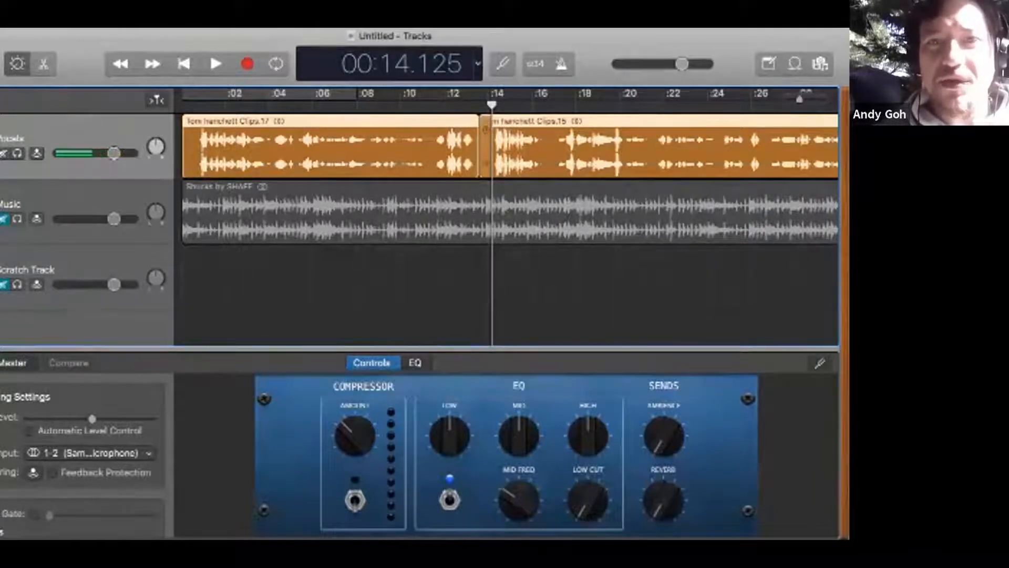
left_click(486, 283)
left_click(487, 150)
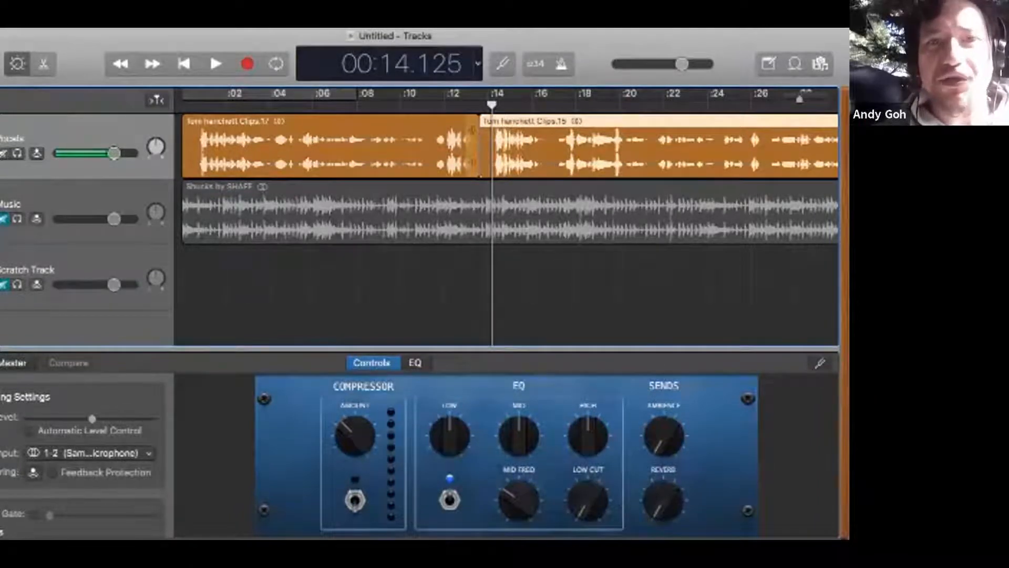
left_click(471, 150, "shift")
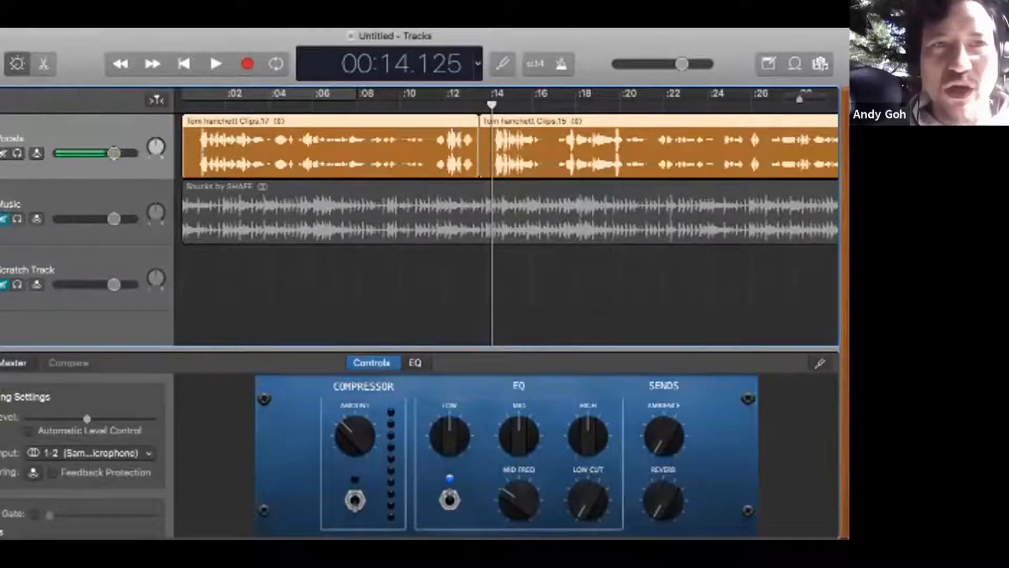
left_click(75, 22)
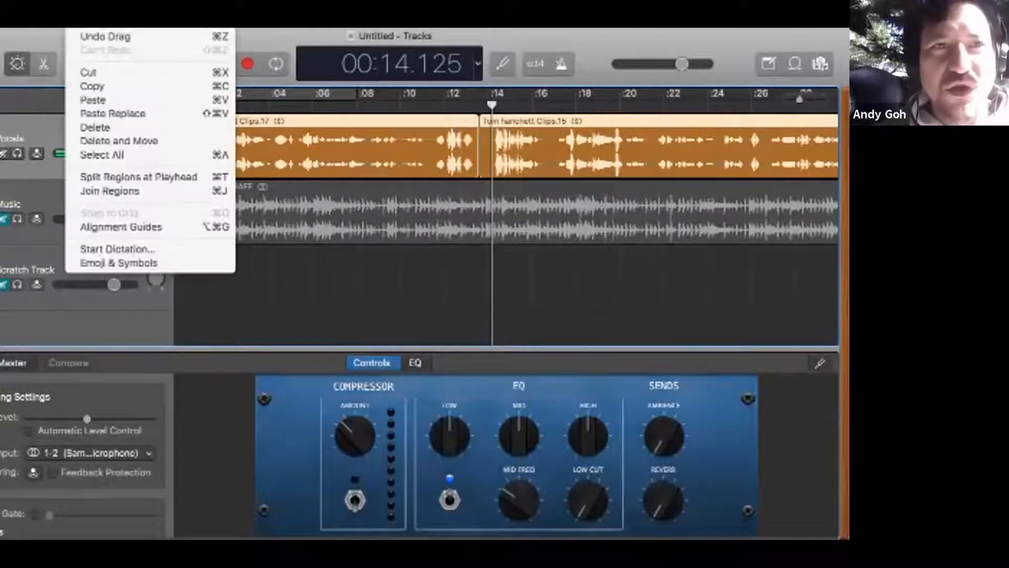
mouse_move(113, 23)
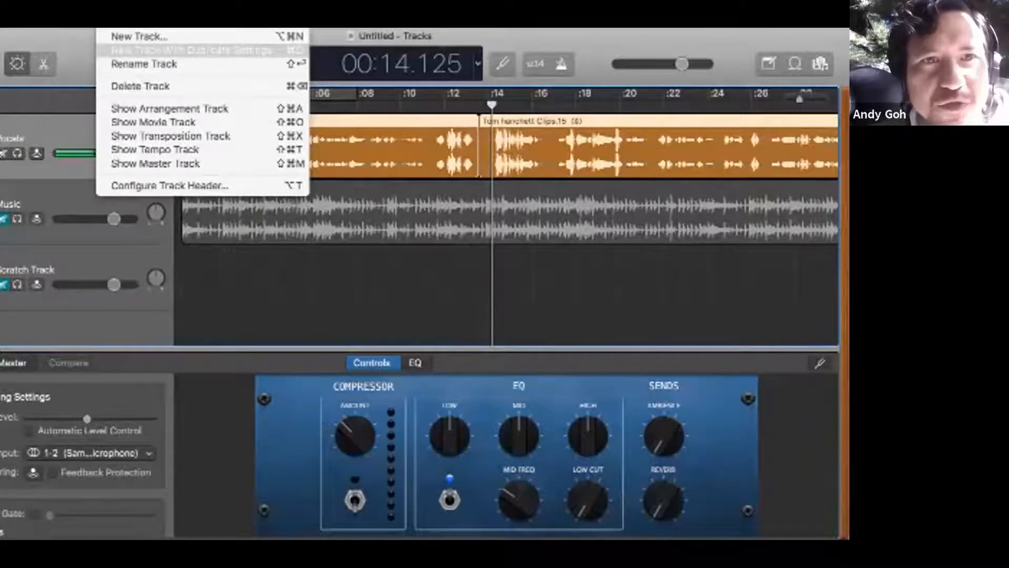
mouse_move(153, 22)
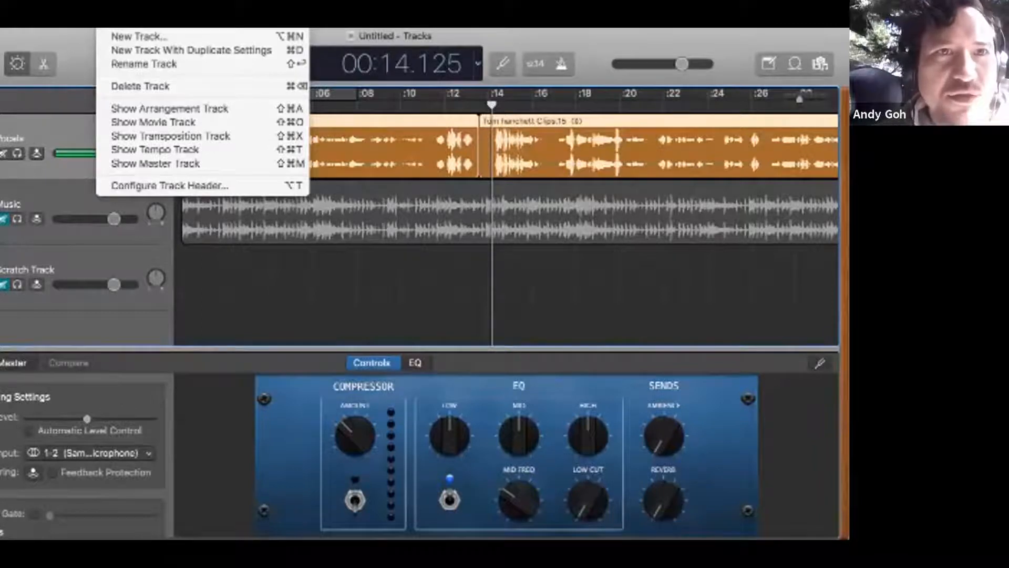
mouse_move(80, 22)
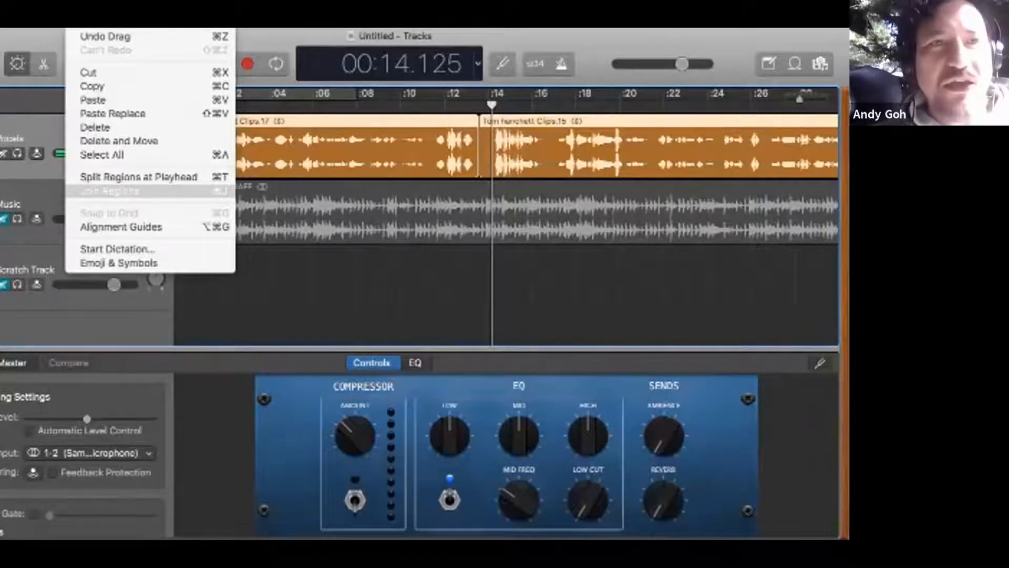
left_click(110, 191)
left_click(505, 297)
left_click(79, 22)
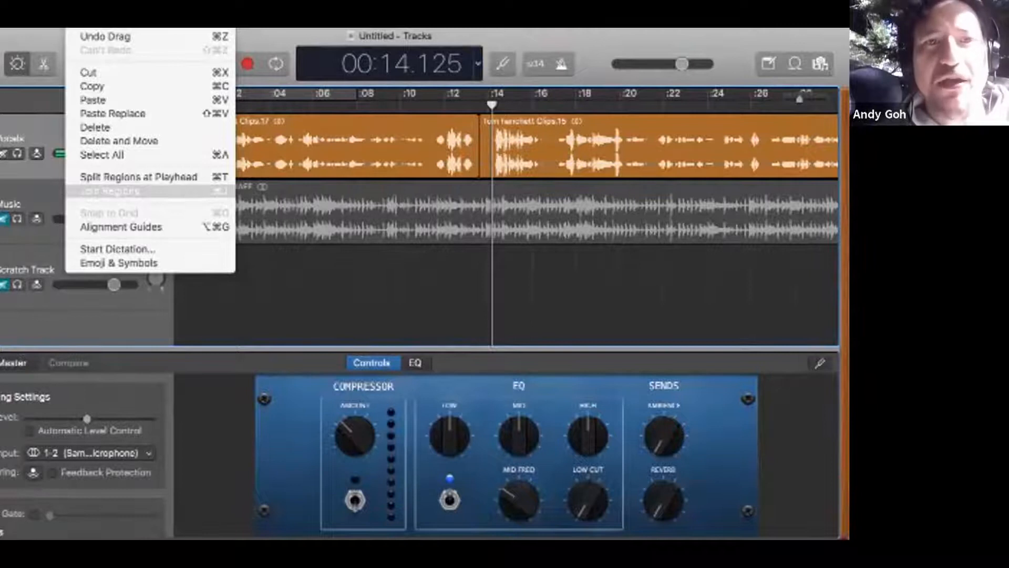
left_click(111, 191)
Step: Join the two short Vocals pieces as a new audio file and shift the merged region about 5 seconds later
left_click_drag(483, 162, 471, 162)
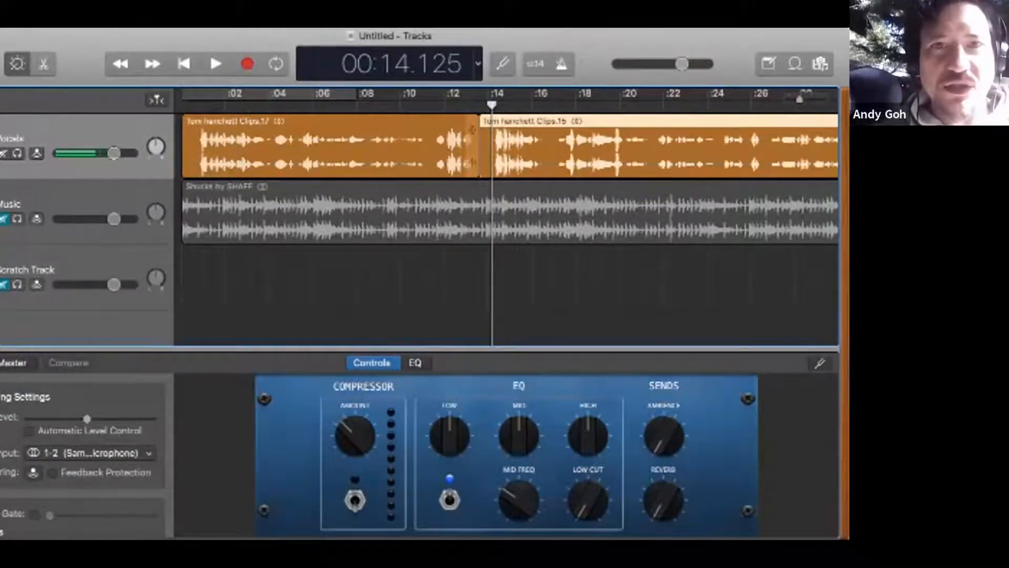
left_click(472, 130, "shift")
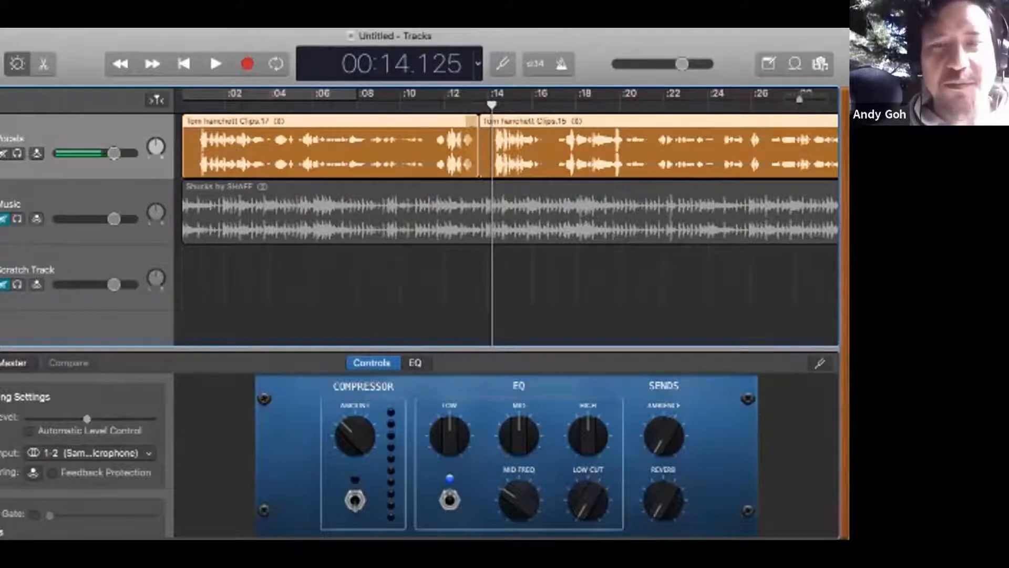
key("super+j")
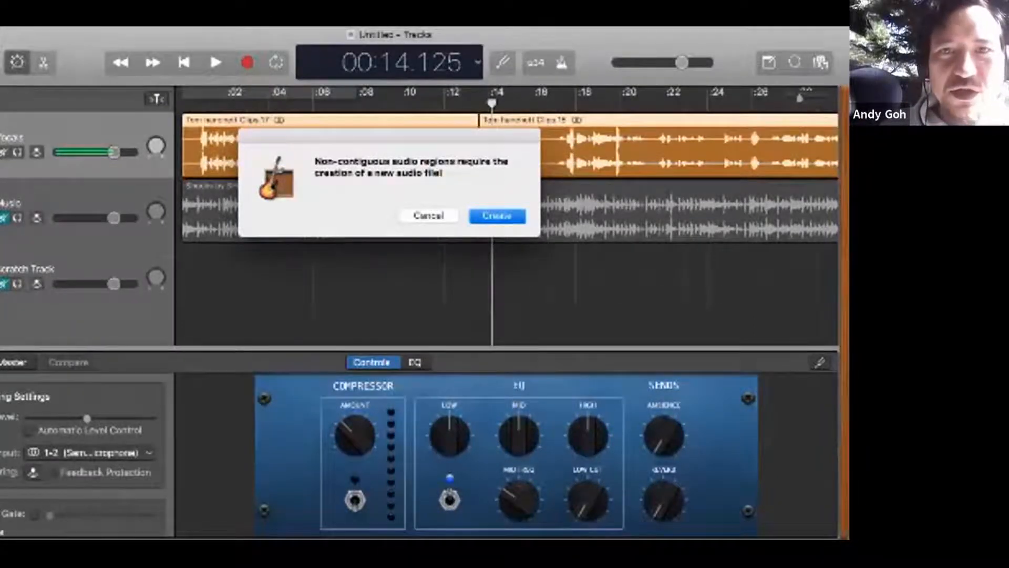
key("Return")
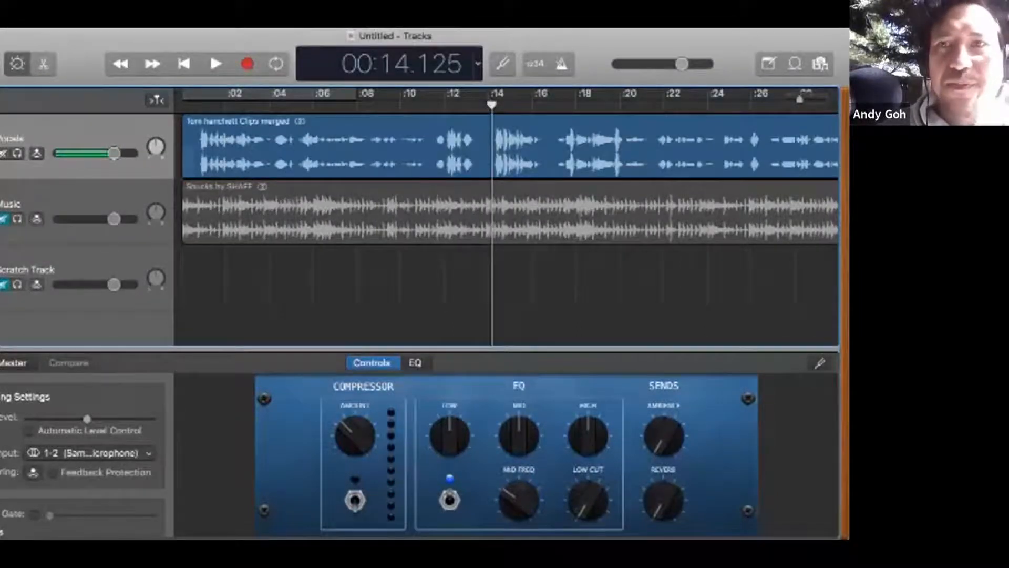
left_click_drag(799, 98, 796, 99)
left_click_drag(336, 148, 416, 150)
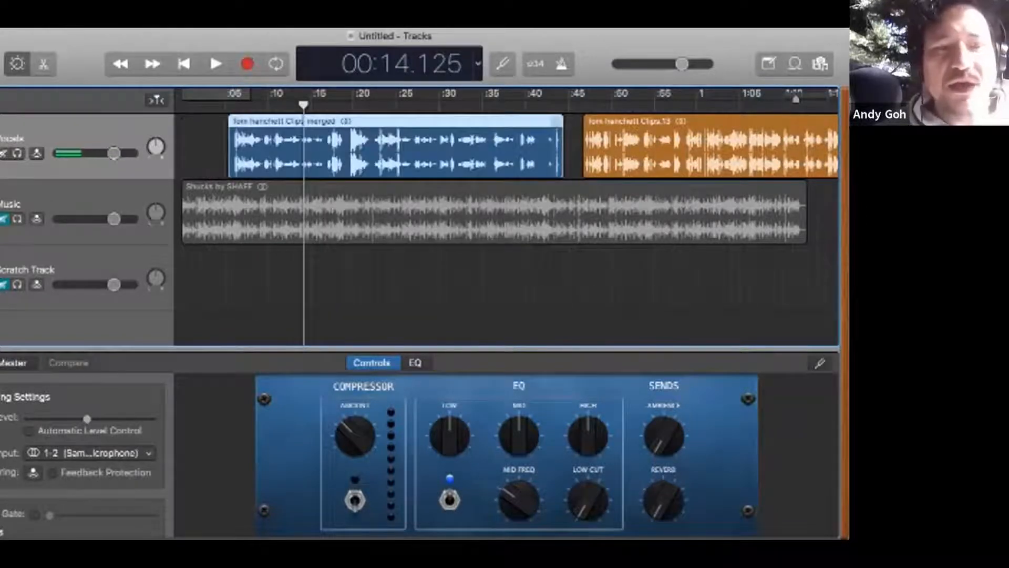
Step: Undo the moves, the join and the splits until the Vocals track is back to its single original region
key("super+z")
key("super+z")
key("super+z")
key("super+z")
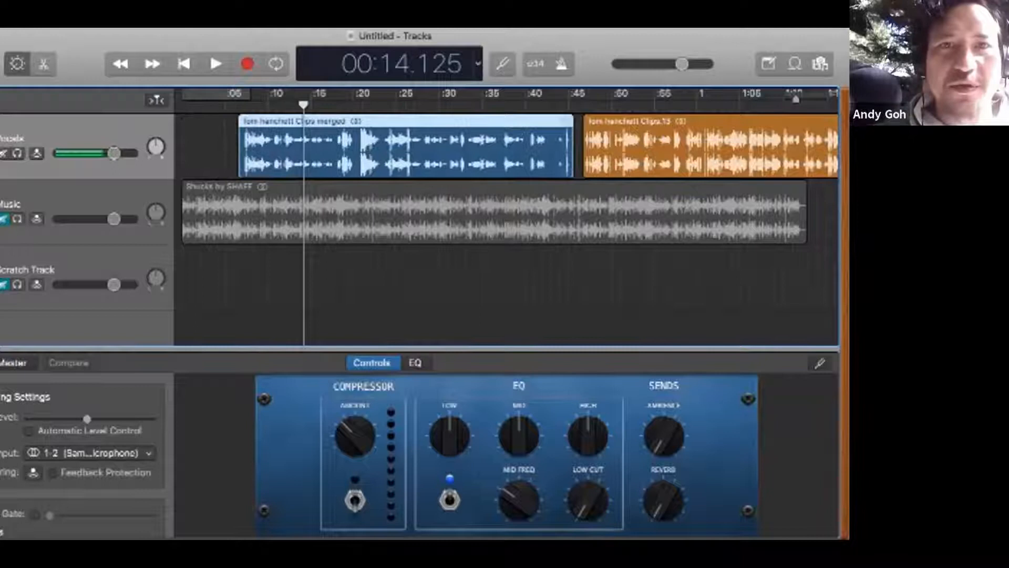
key("super+z")
key("super+z")
key("super+z")
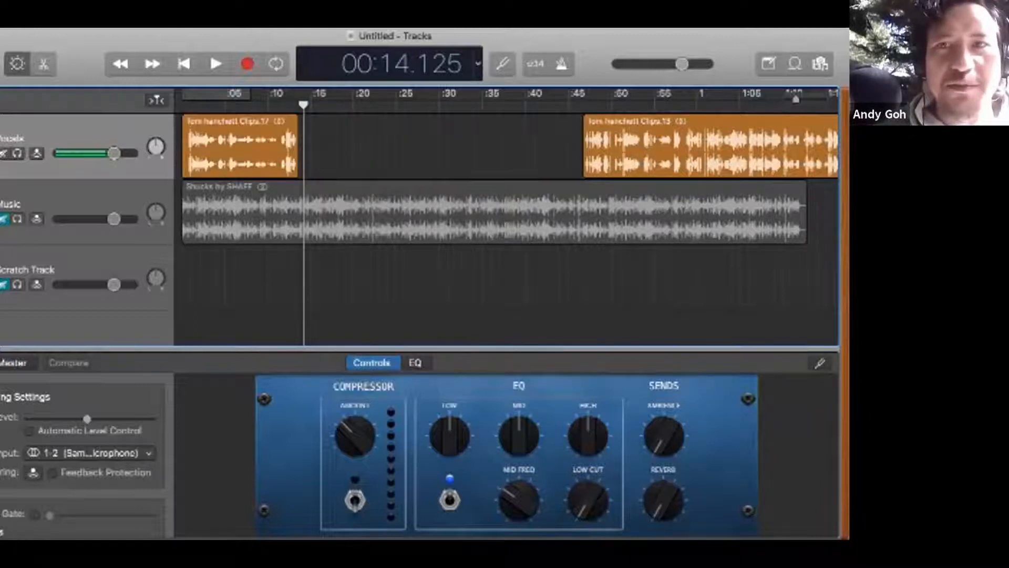
left_click_drag(795, 99, 787, 99)
key("super+z")
key("super+z")
key("super+z")
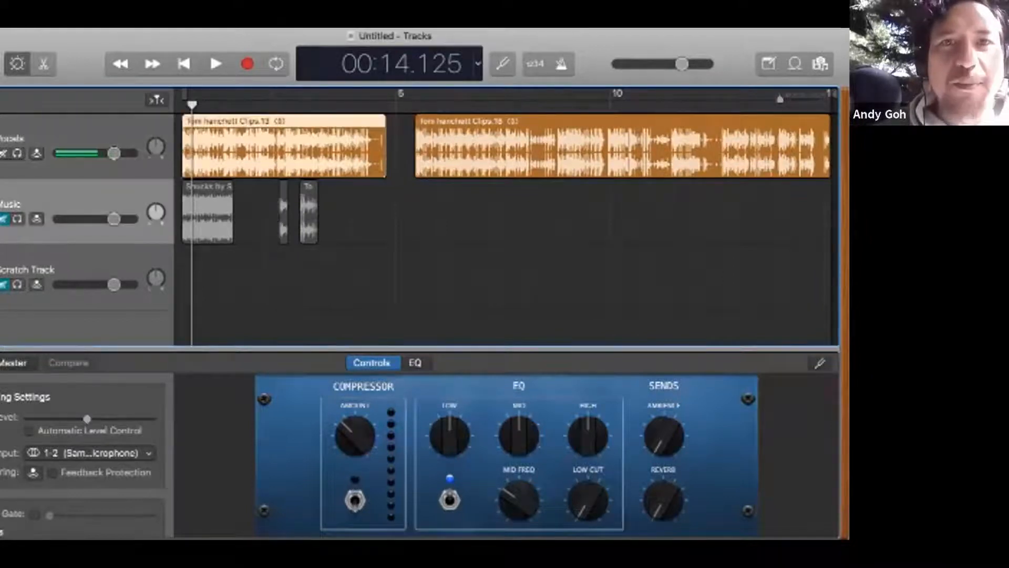
key("super+z")
key("super+z")
key("super+z")
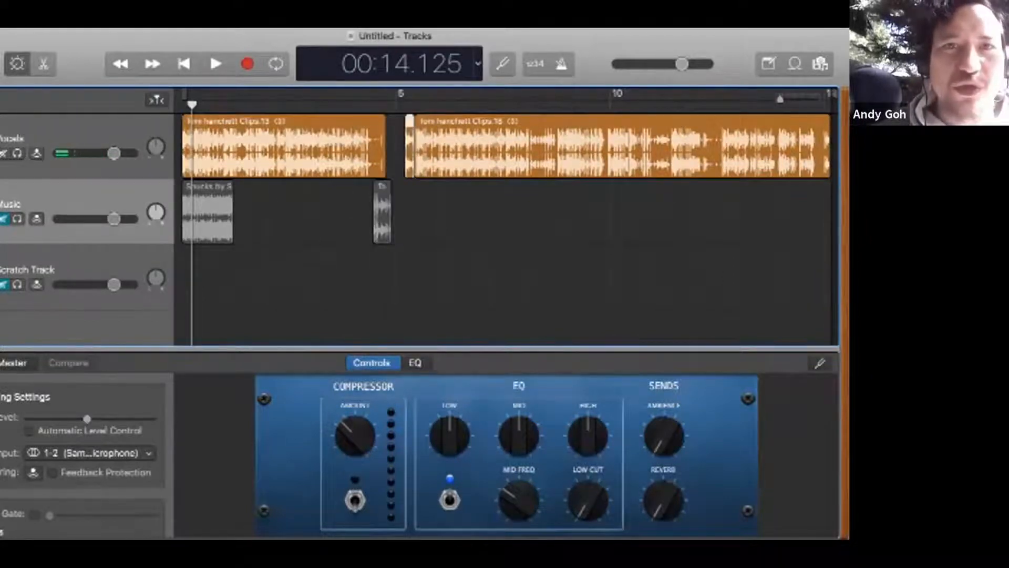
key("super+z")
key("super+z")
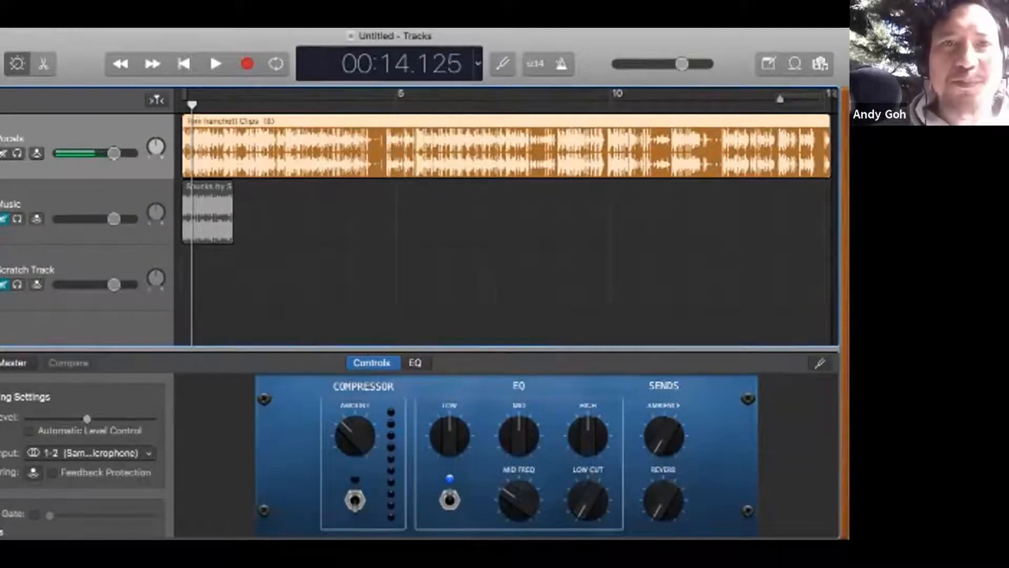
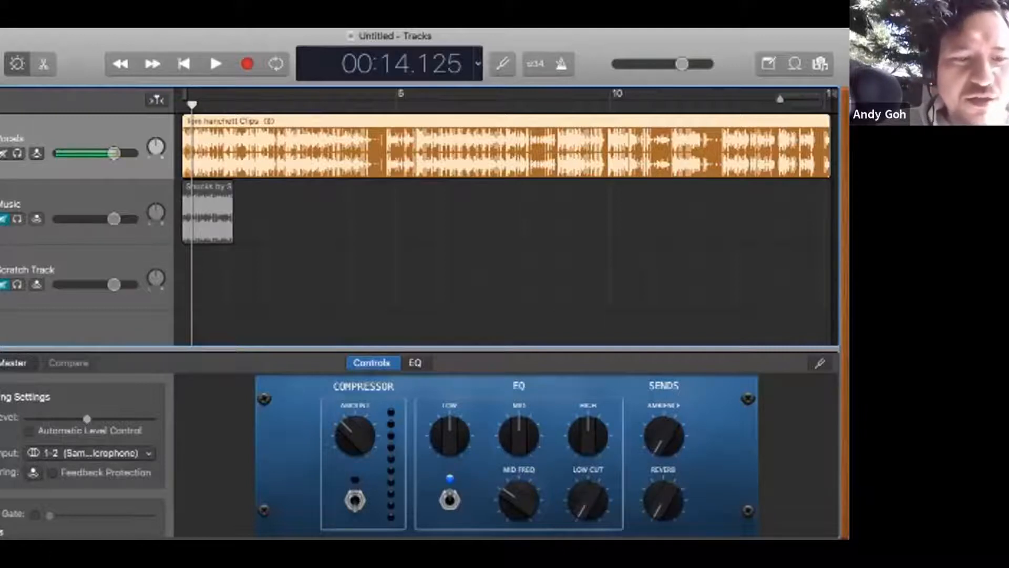
left_click(265, 21)
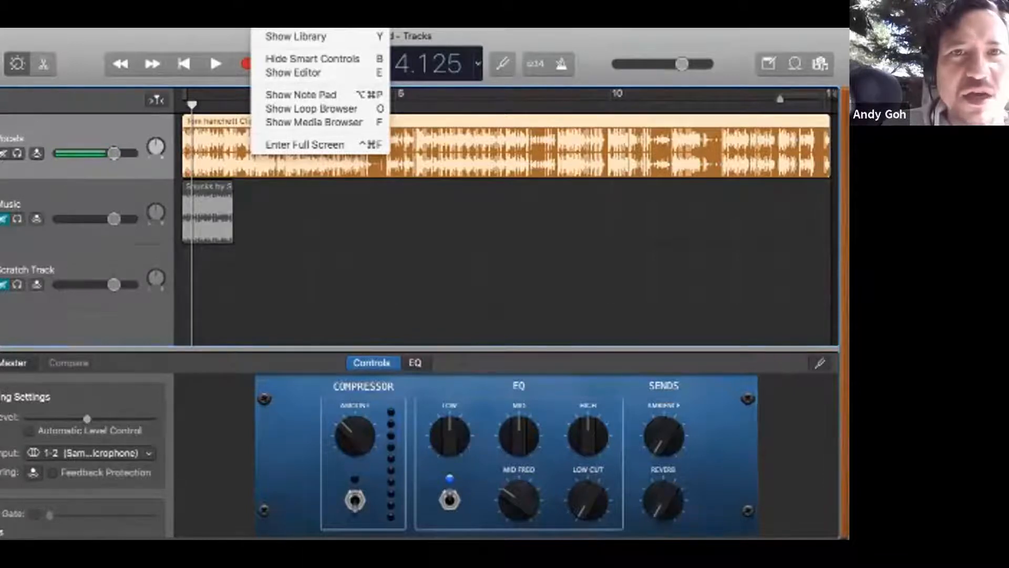
mouse_move(231, 21)
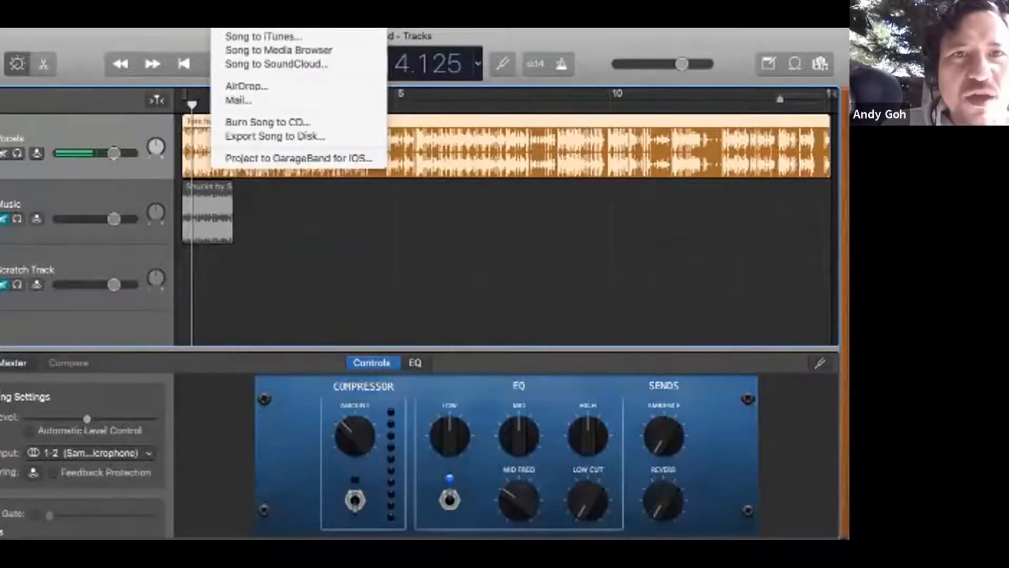
key("Escape")
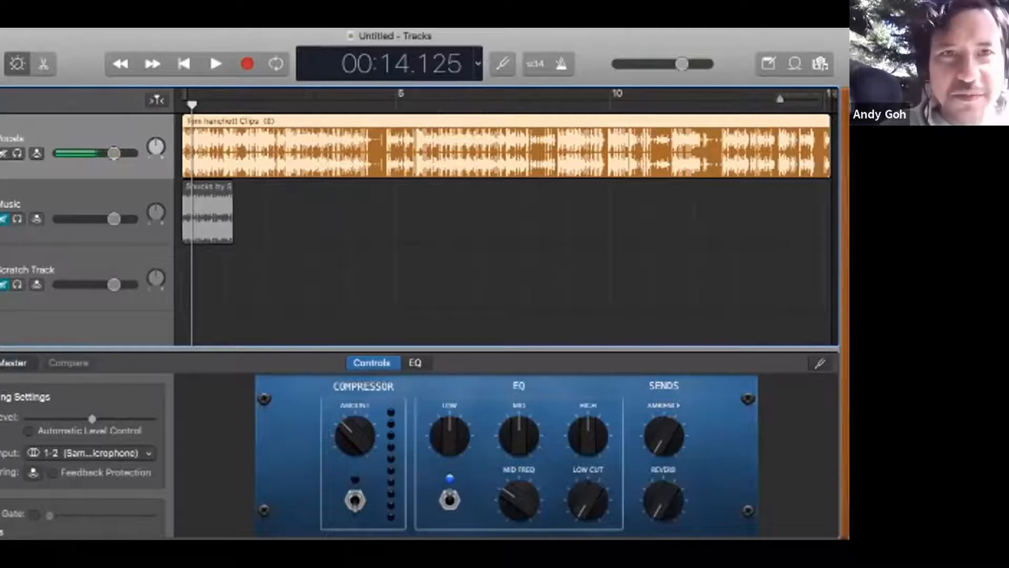
Step: Split the Vocals region at about 4:30 and nudge the second piece slightly later
left_click(232, 103)
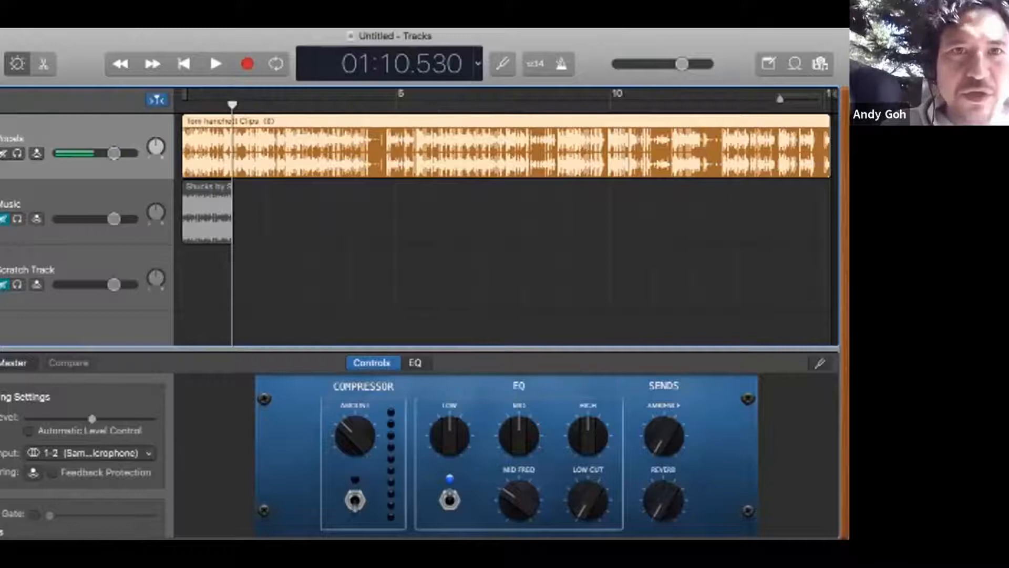
left_click(374, 104)
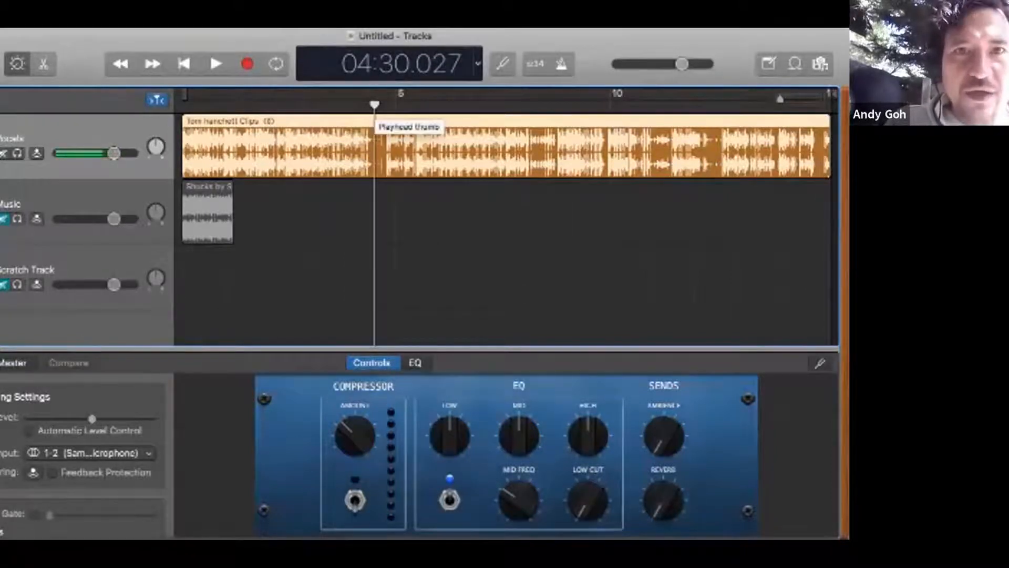
key("super+t")
mouse_move(485, 152)
left_mouse_down()
mouse_move(544, 155)
mouse_move(503, 156)
left_mouse_up()
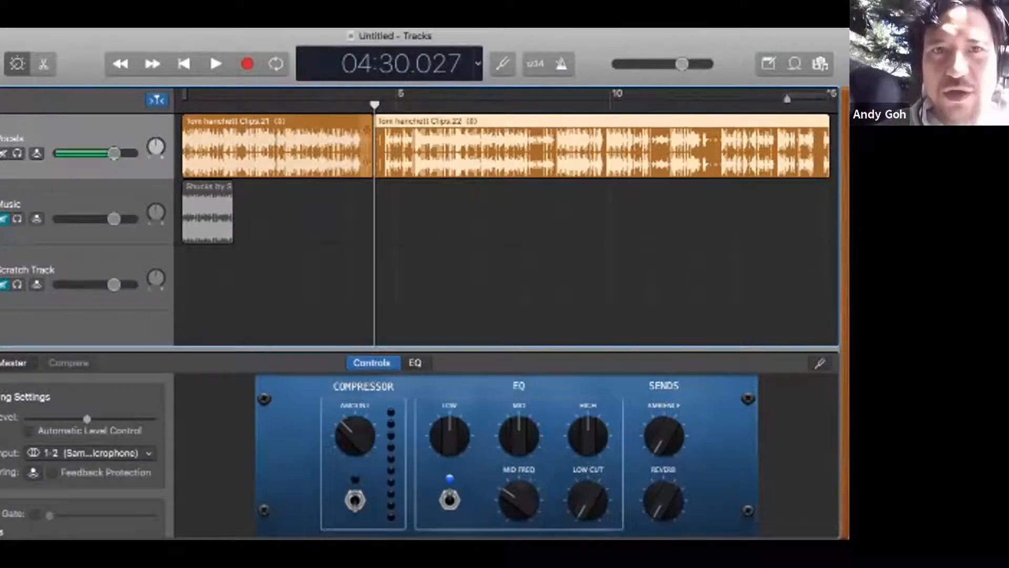
Step: Select both Vocals pieces and try to join them, declining the creation of a new audio file
left_click(367, 129, "shift")
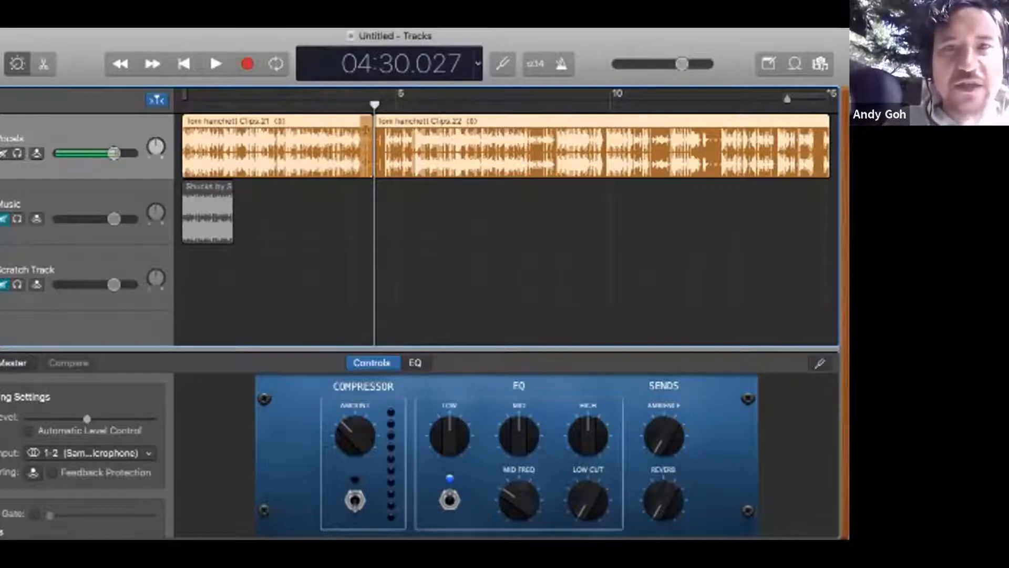
key("super+j")
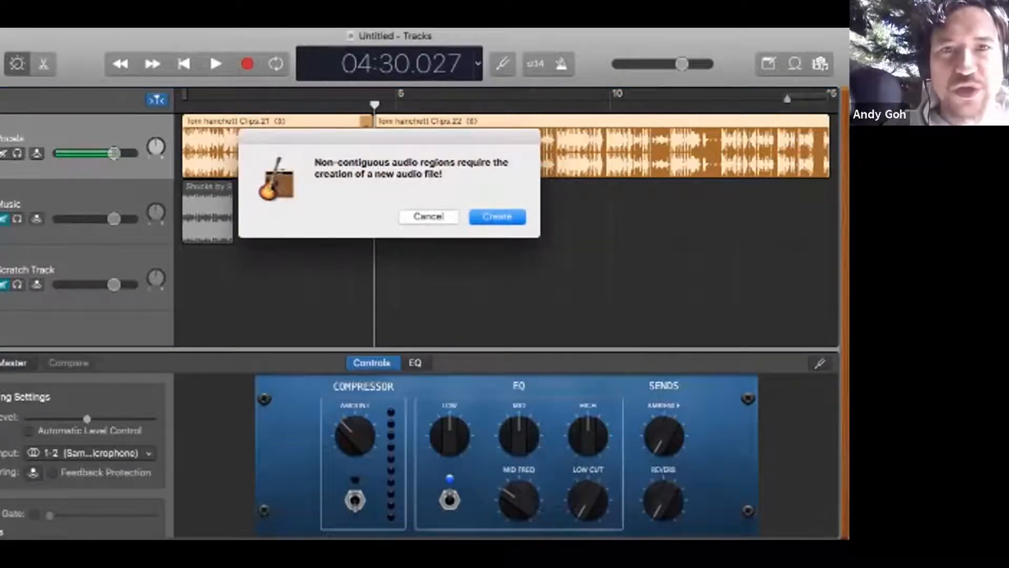
key("Escape")
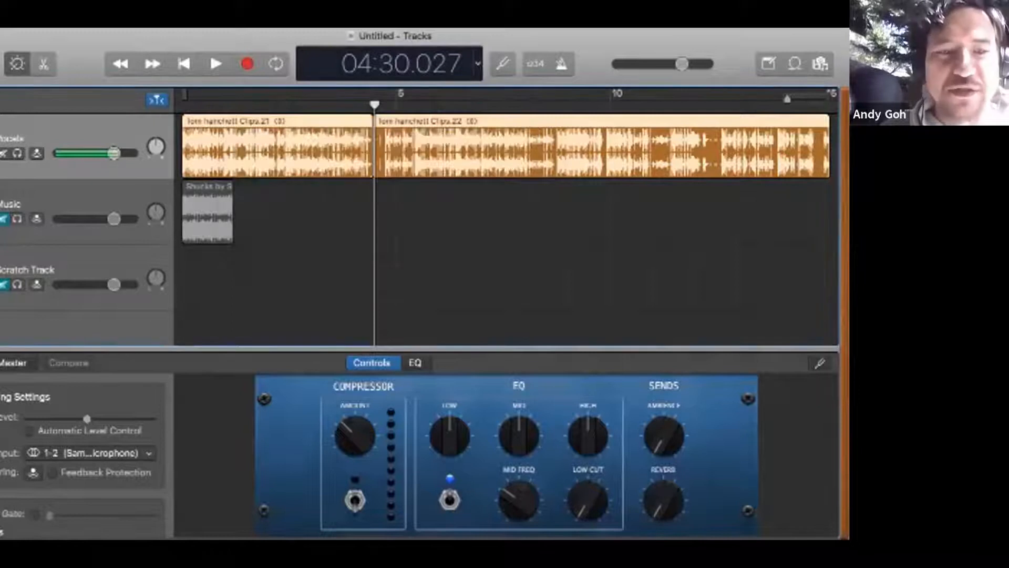
Step: Undo the nudge and the split so the Vocals track is a single region again
key("super+z")
key("super+z")
key("super+z")
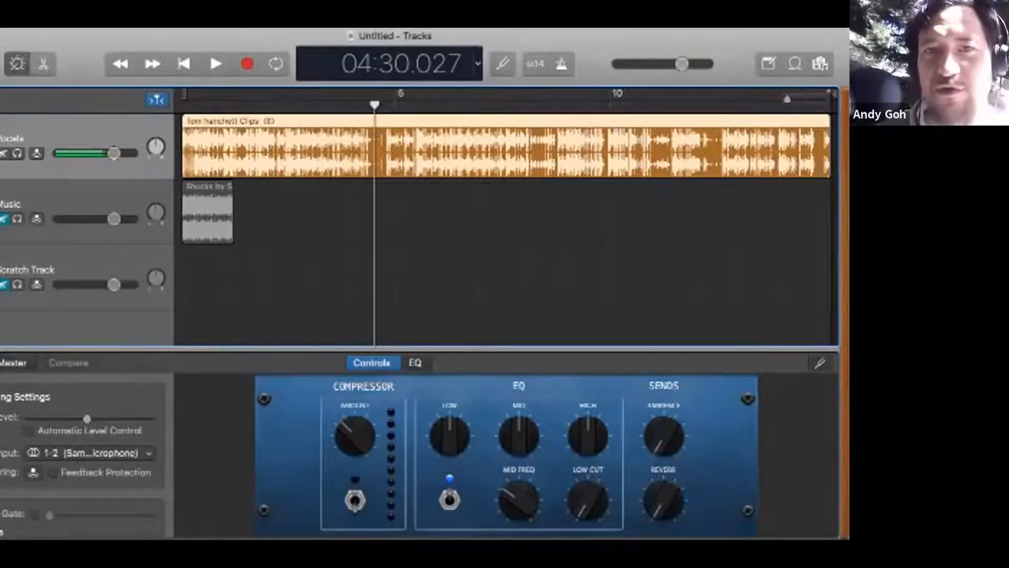
Step: Move the Vocals region about half a minute later and look through the project file commands
left_click_drag(424, 147, 451, 147)
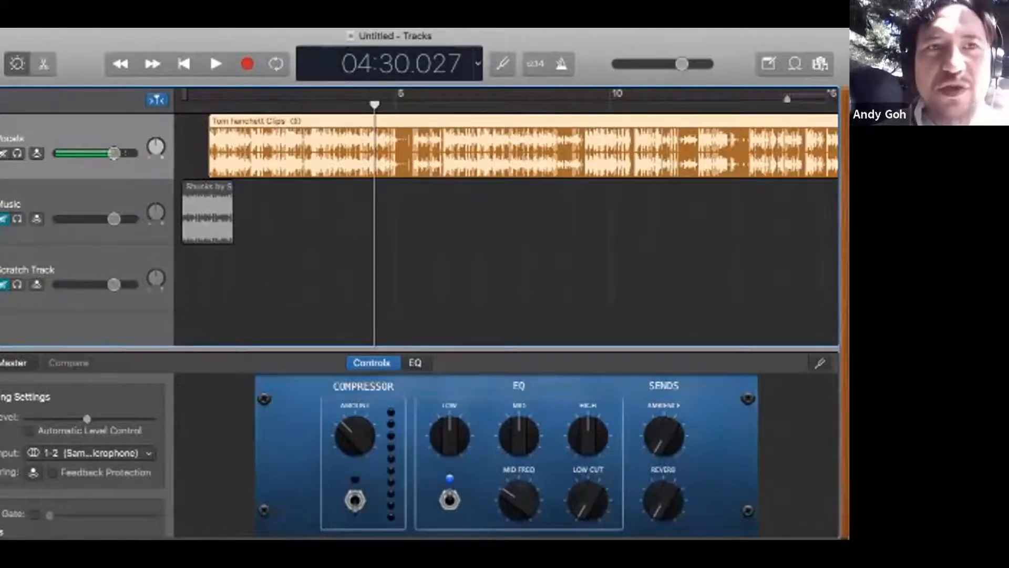
left_click(46, 23)
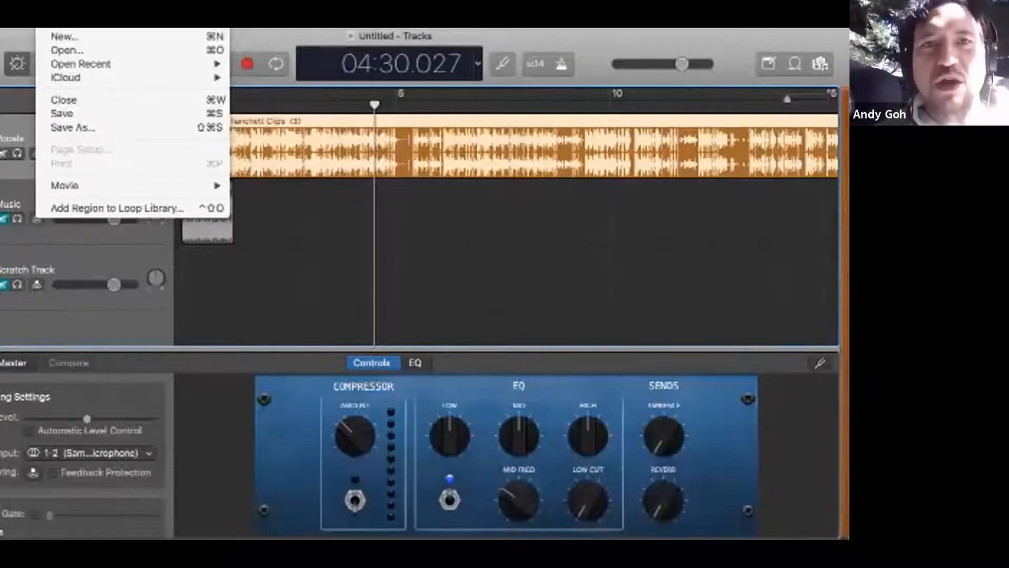
key("Escape")
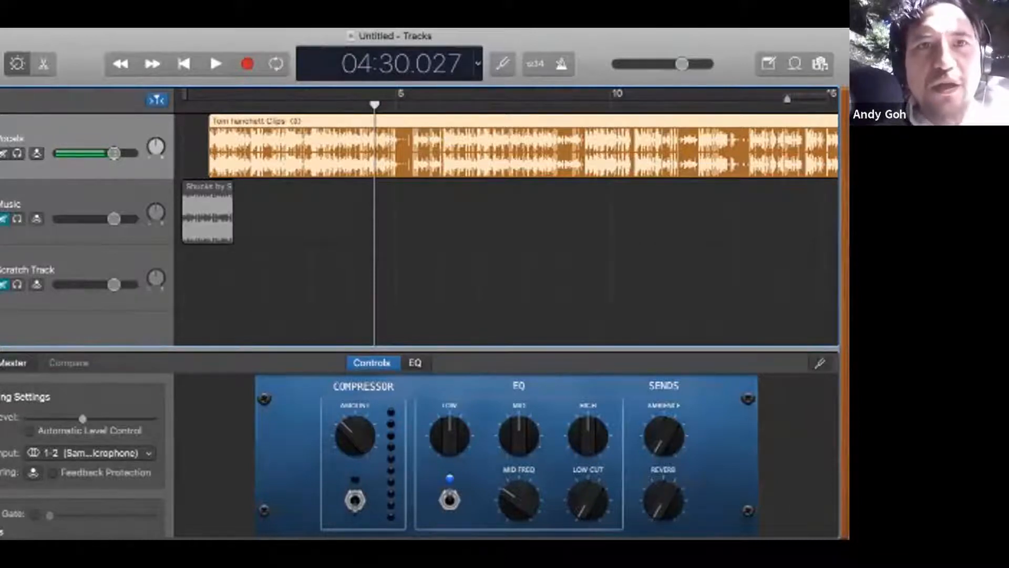
Step: Start exporting the song to disk as GarageBand 101 with the Desktop as its destination
left_click(227, 22)
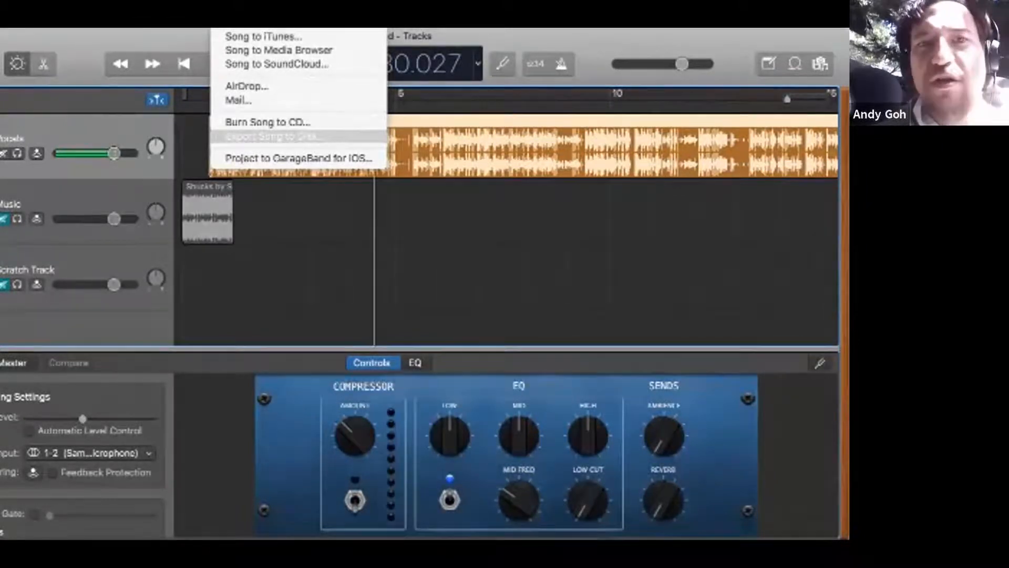
left_click(273, 136)
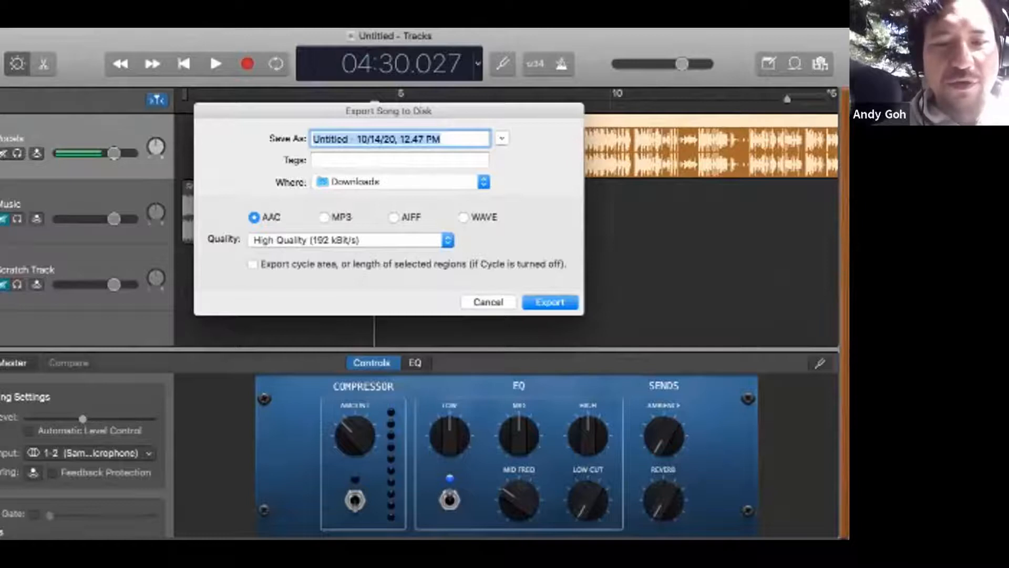
type("GarageBand ")
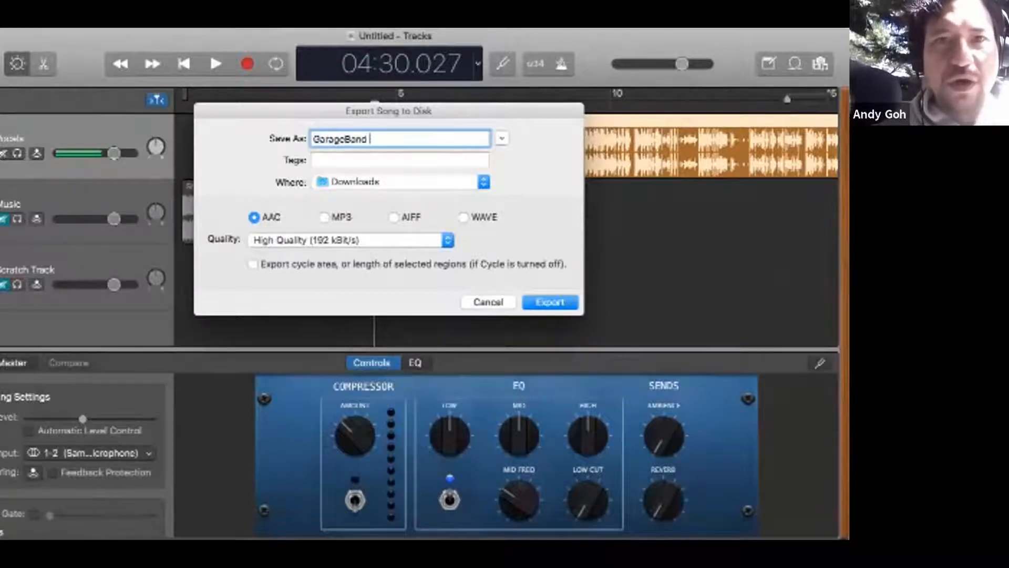
type("101")
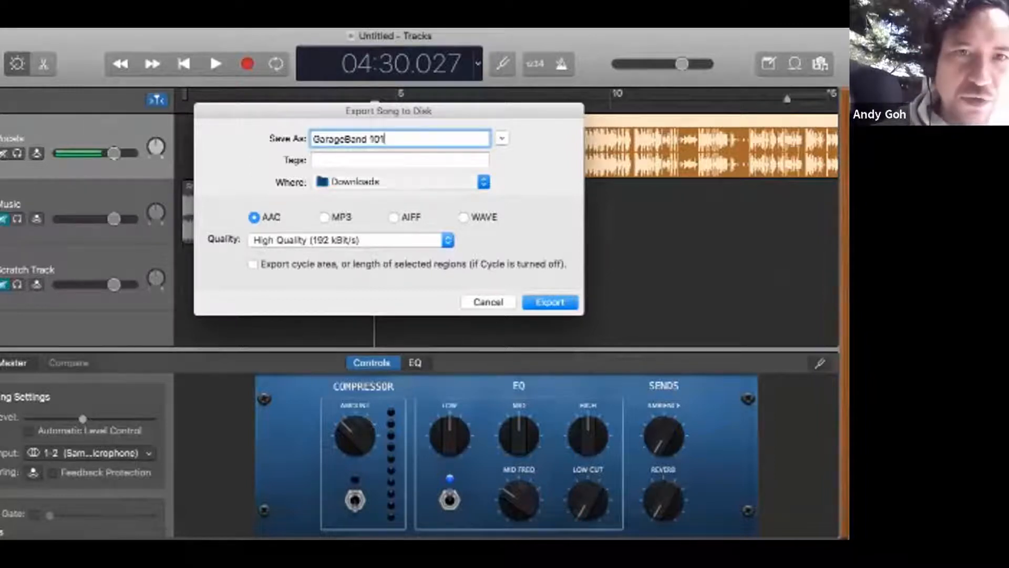
key("super+d")
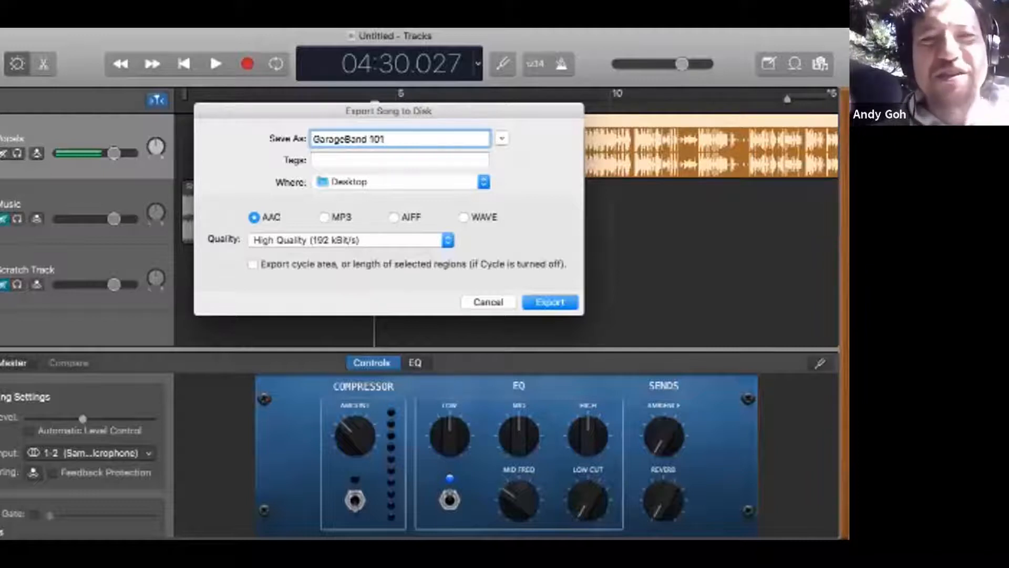
Step: Choose MP3 at Highest Quality (256 kBit/s) as the export format, then cancel the export
left_click(324, 217)
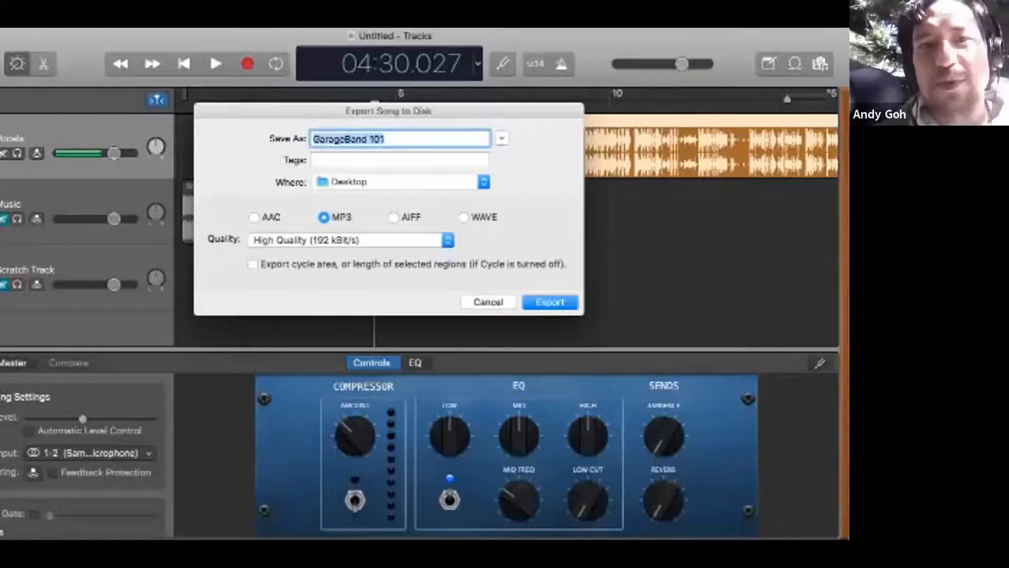
left_click(351, 240)
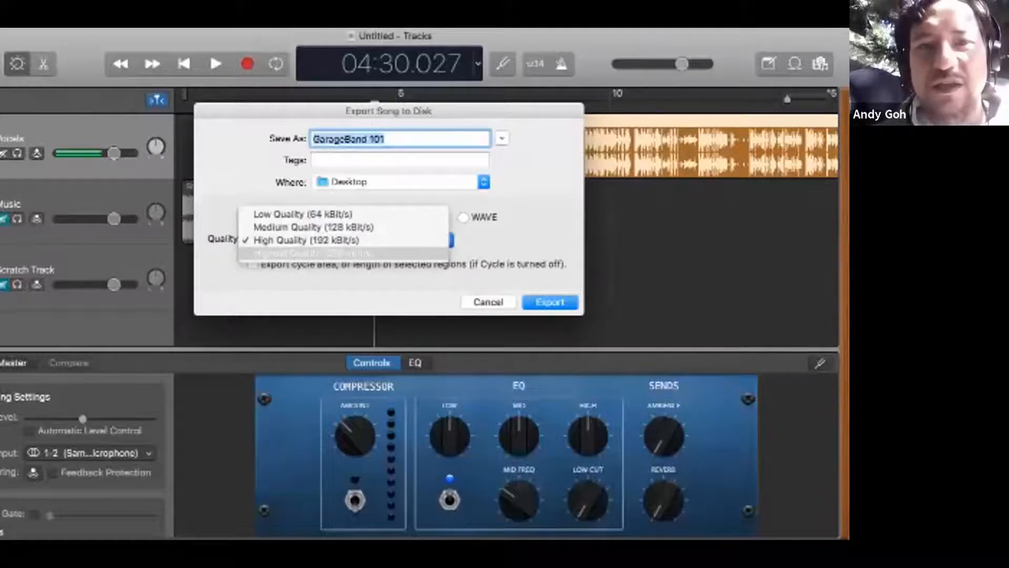
left_click(344, 254)
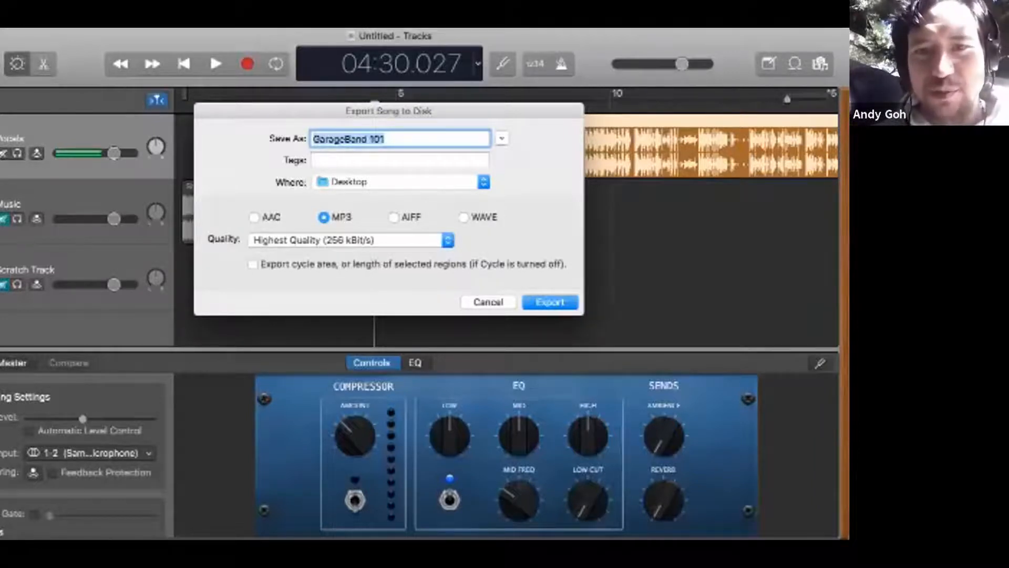
key("Escape")
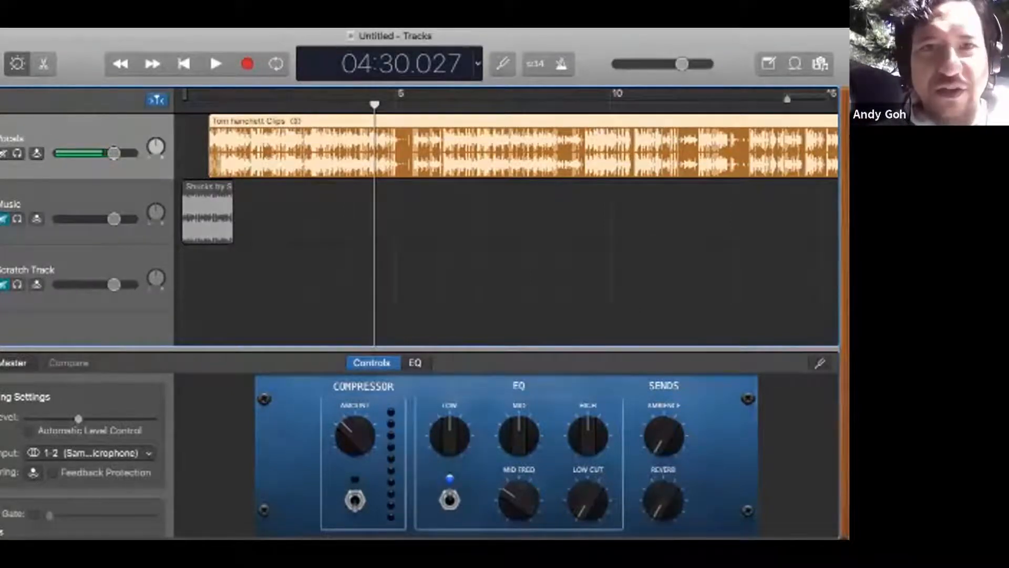
Step: Shift the Vocals region about one minute later, and try the Shucks clip on the Vocals track before returning it to Music
left_click_drag(407, 158, 453, 158)
left_click_drag(202, 215, 202, 152)
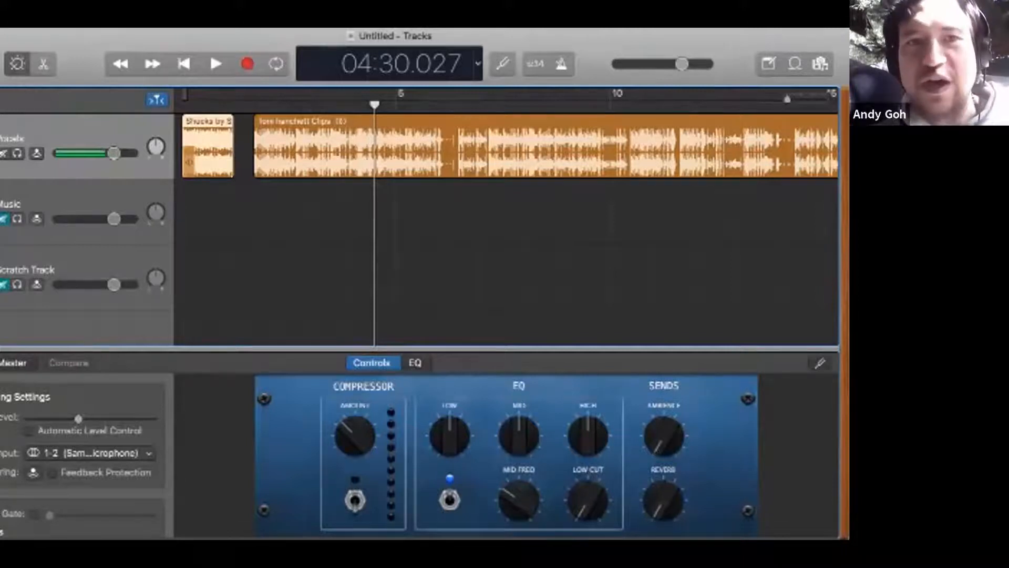
left_click_drag(200, 157, 200, 223)
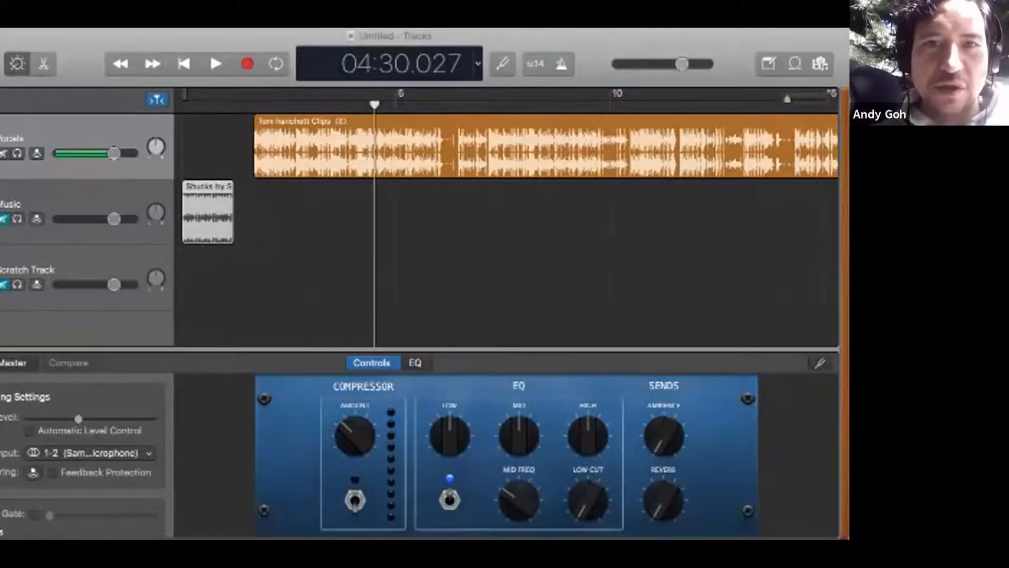
Step: Import the Solo Vocal Tracks audio file at the start of the Vocals track and reposition the long region to begin at about 1:48
left_click_drag(399, 150, 472, 150)
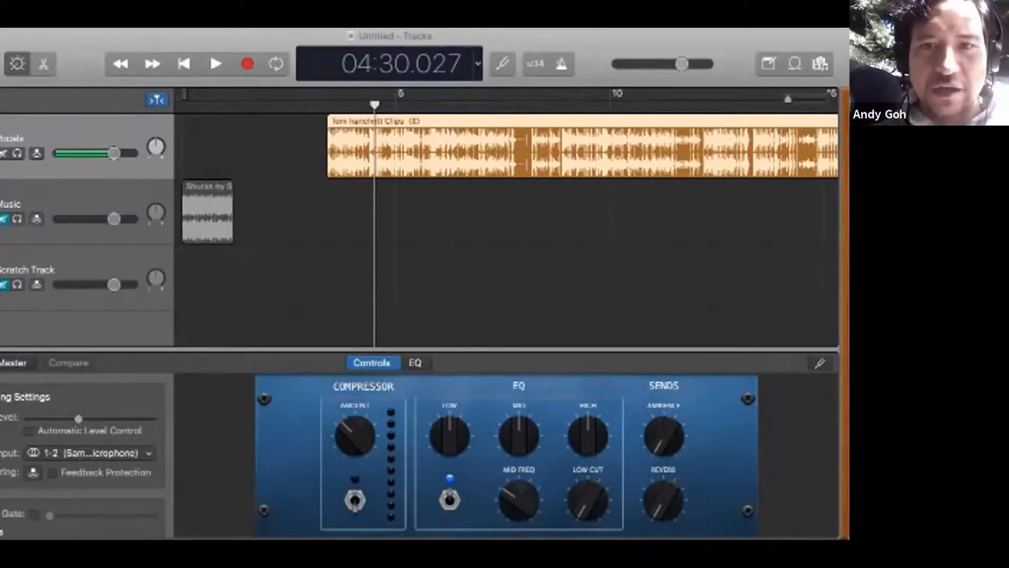
left_click_drag(295, 226, 182, 147)
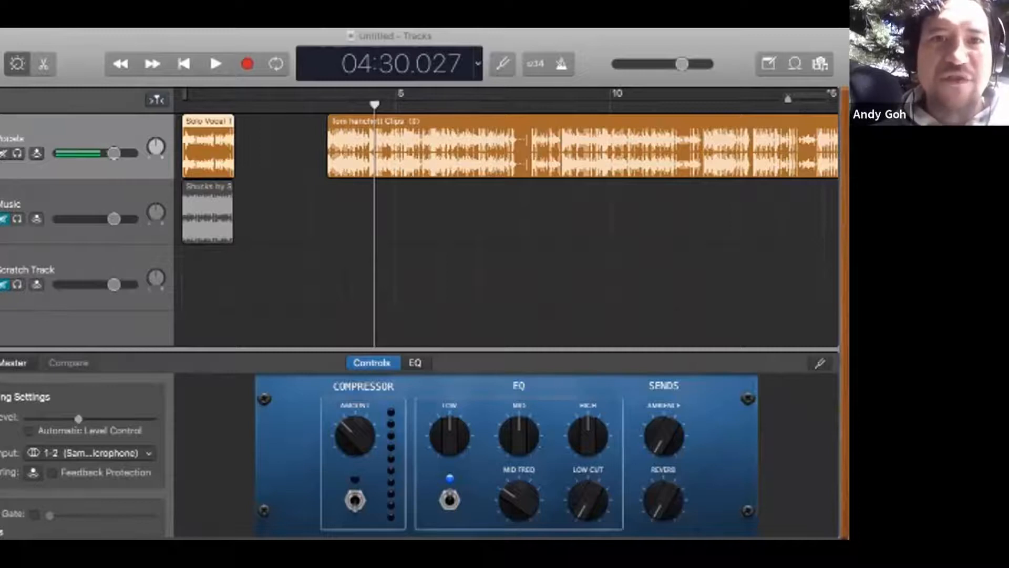
left_click(284, 226)
left_click(347, 153)
left_click_drag(347, 153, 280, 153)
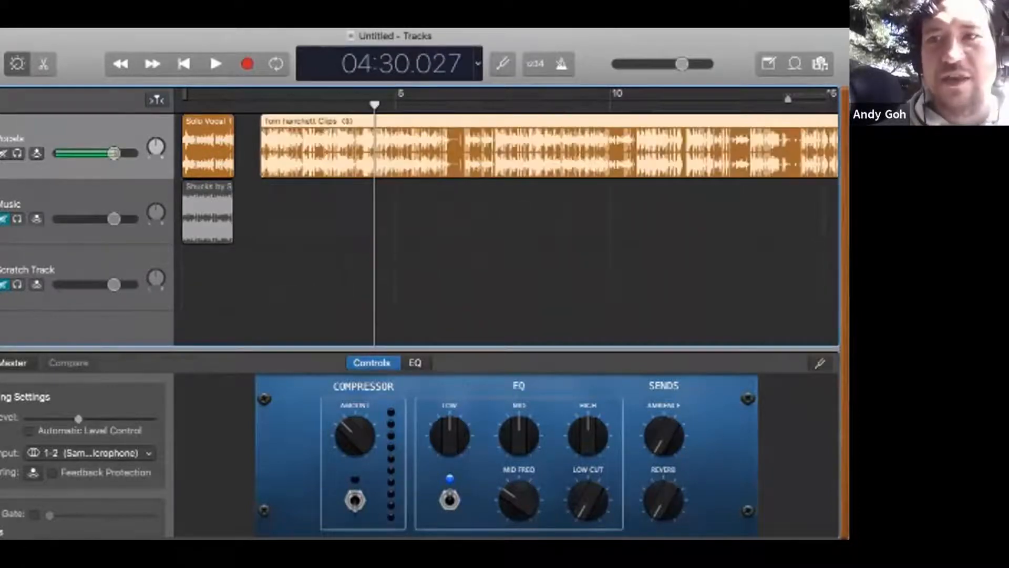
Step: Import a second copy of the Shucks audio onto the Music track at about 16 minutes, near the end of the long Vocals region
key("super+Left")
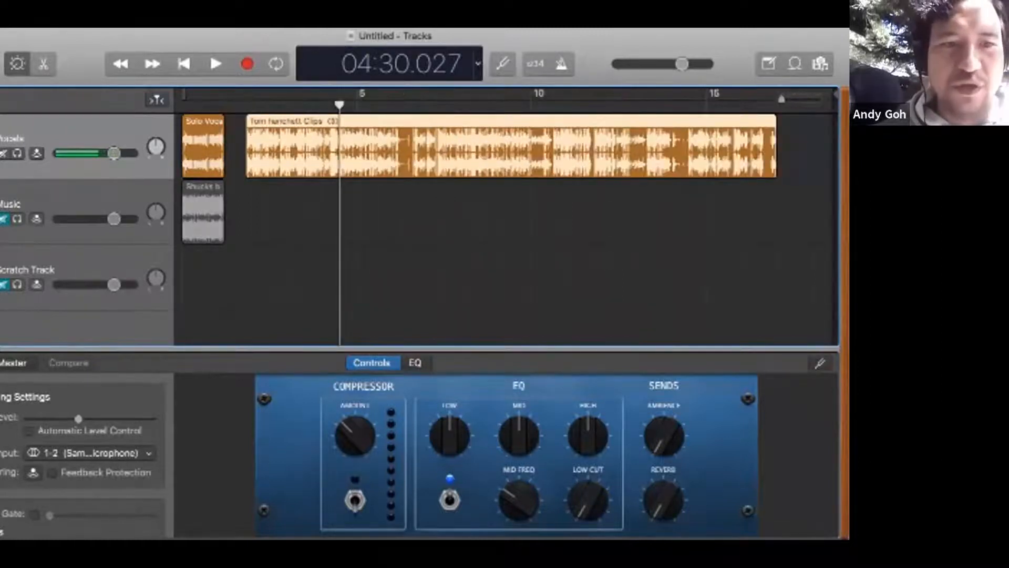
key("super+Tab")
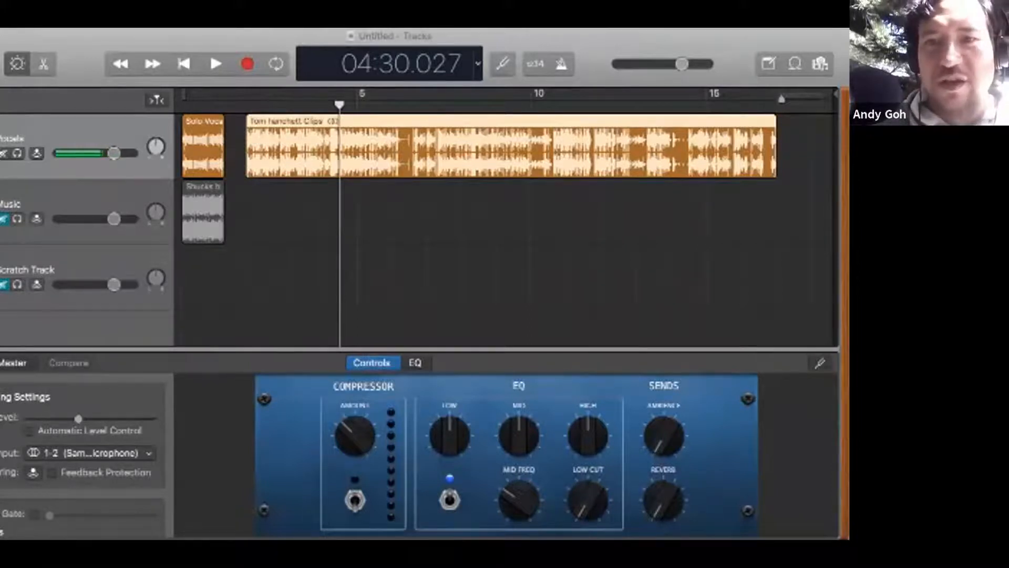
left_click_drag(844, 221, 748, 215)
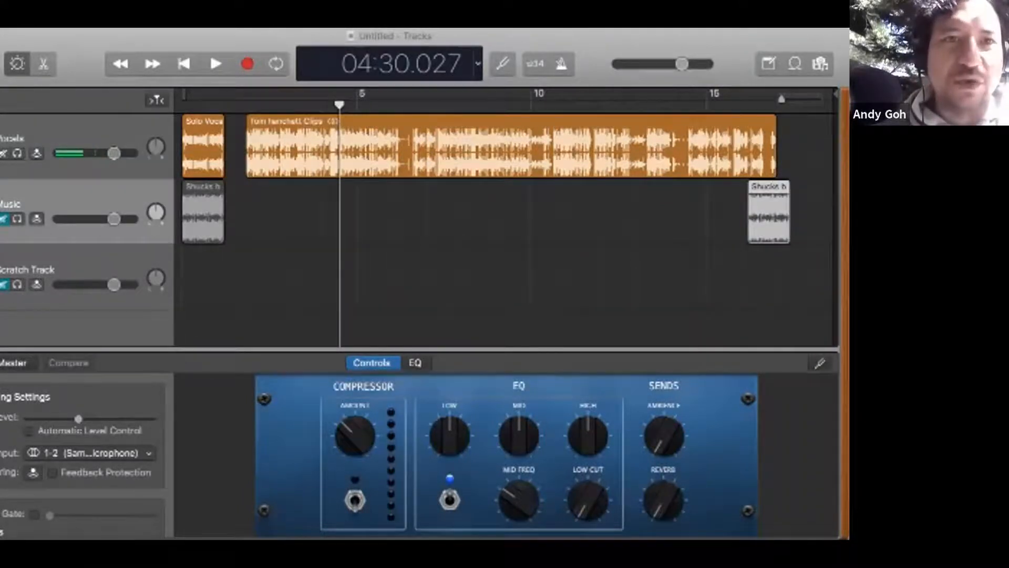
Step: Split the Solo Vocal Tracks region on the Vocals track at about 0:21 and again at about 0:46
left_click(190, 99)
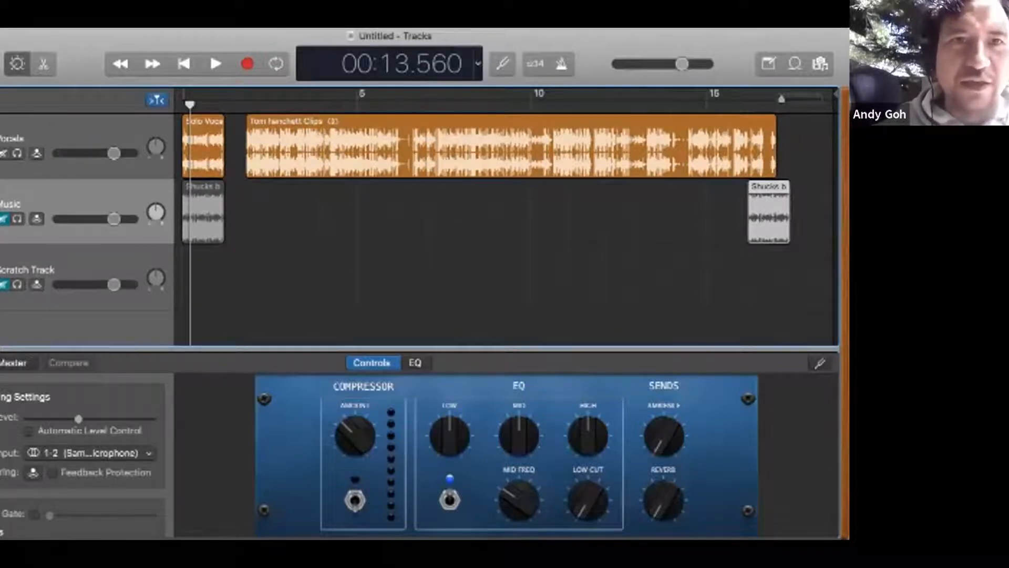
scroll(747, 215, "up", 5)
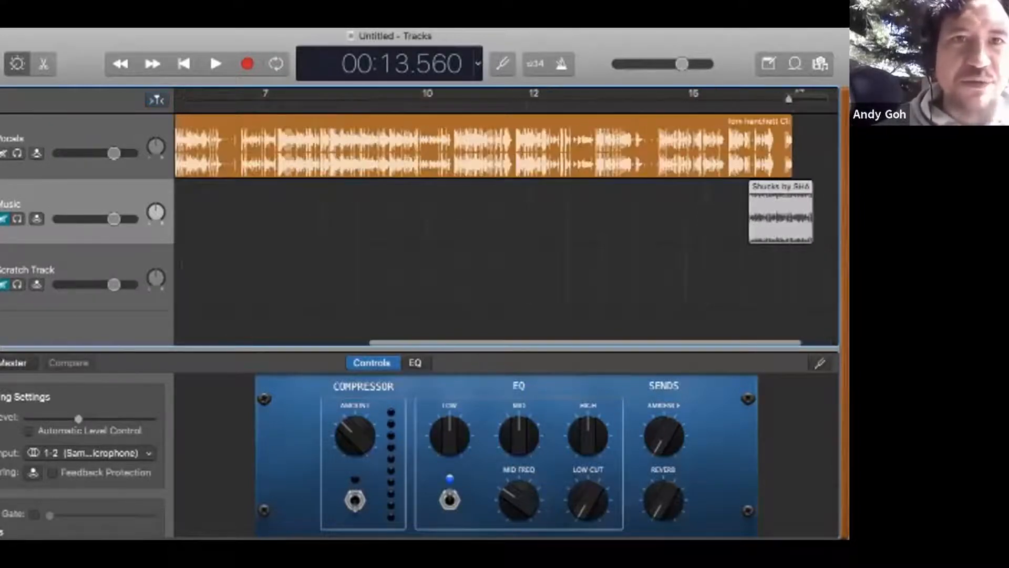
scroll(507, 217, "left", 20)
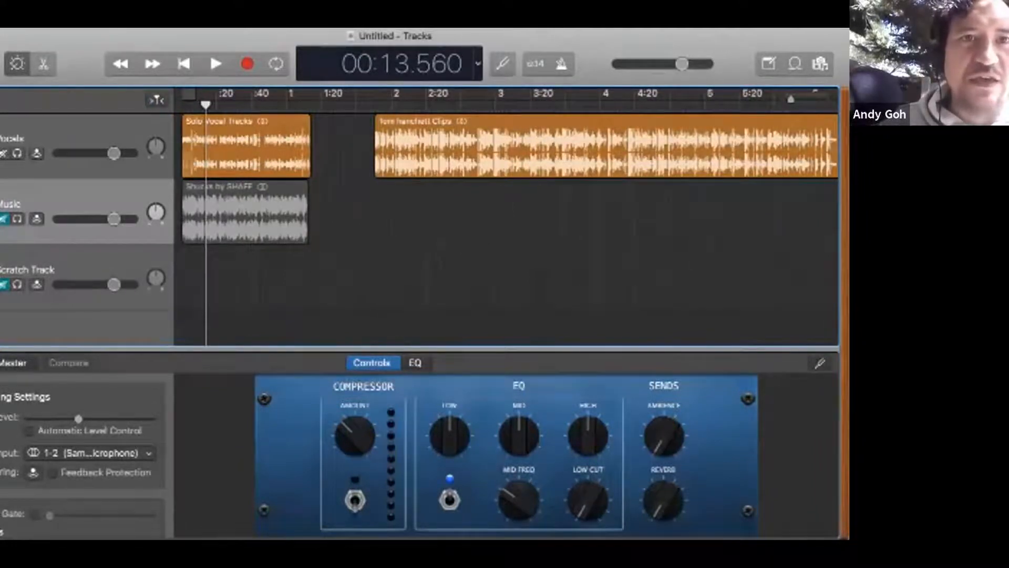
left_click(189, 165)
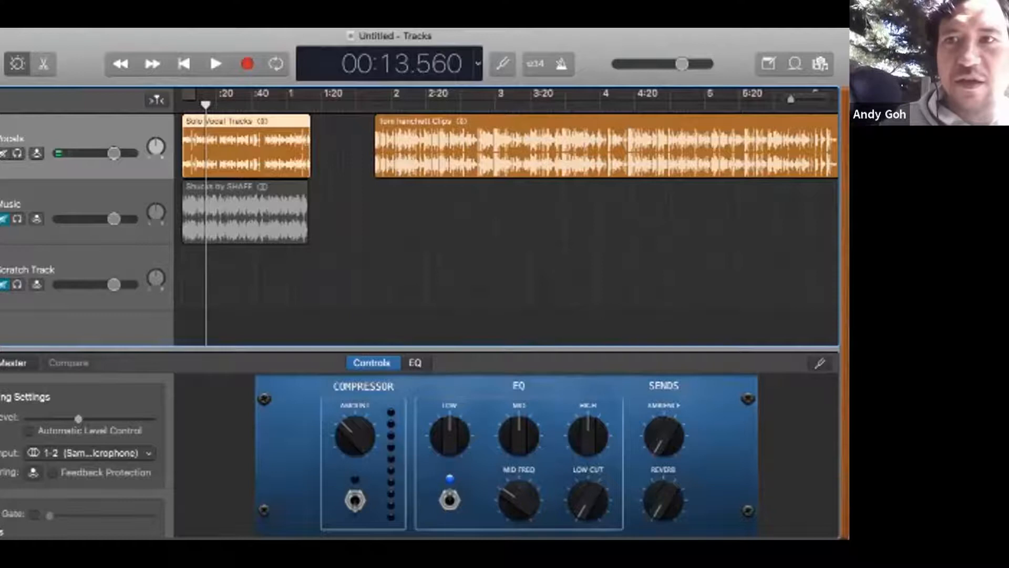
key("super+Right")
key("super+Right")
key("super+Right")
key("super+Right")
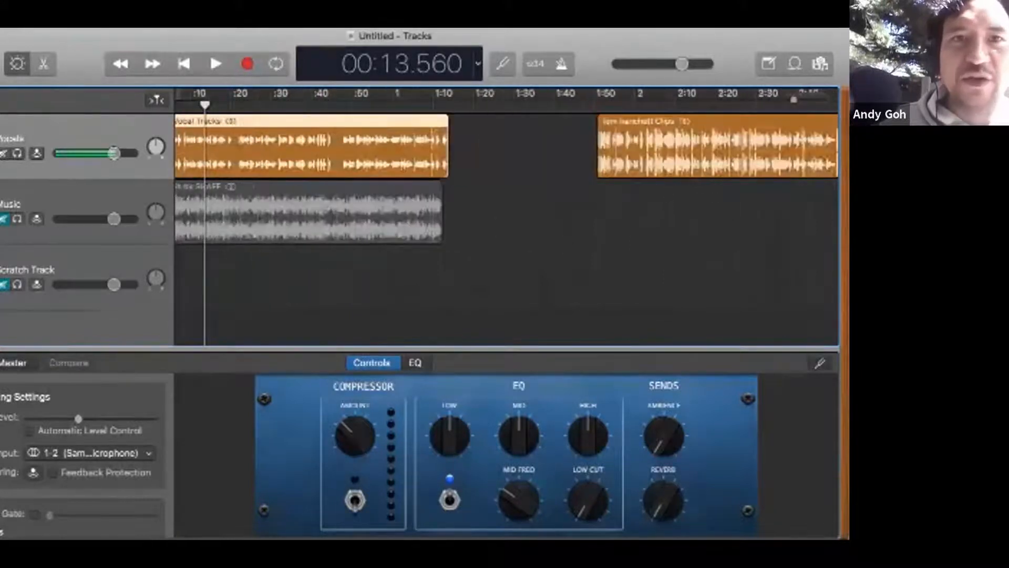
scroll(506, 221, "left", 2)
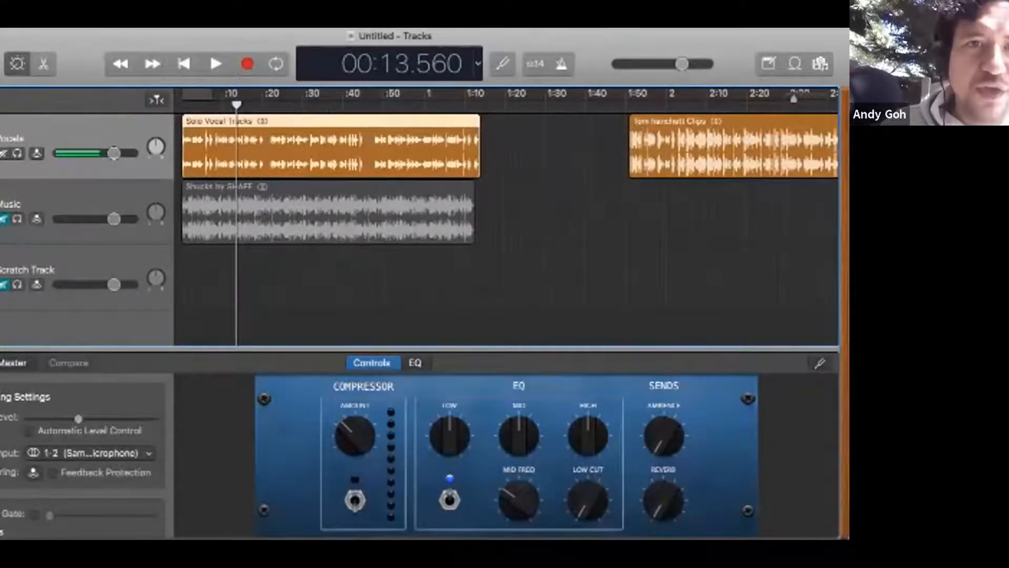
left_click(267, 104)
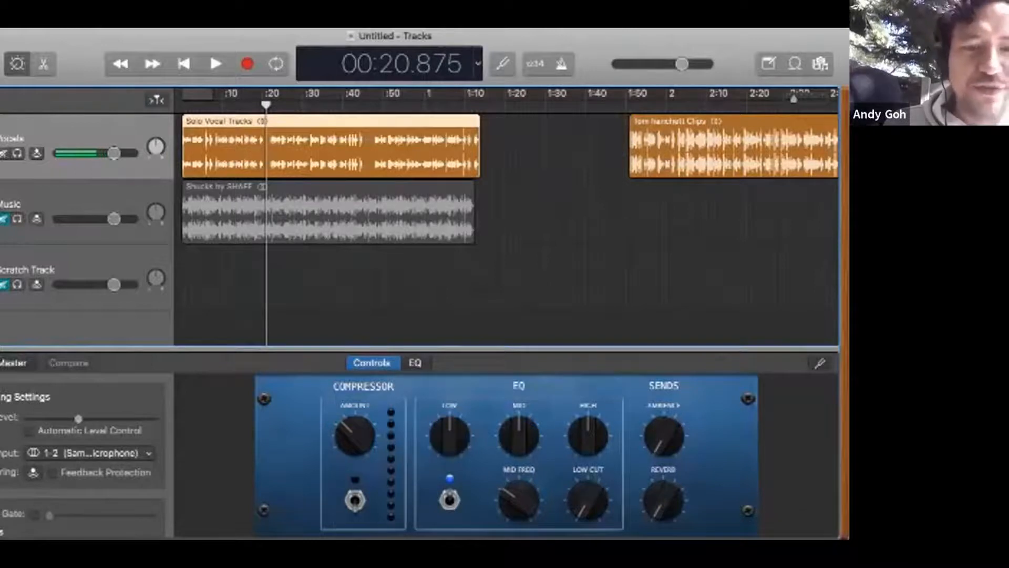
key("super+t")
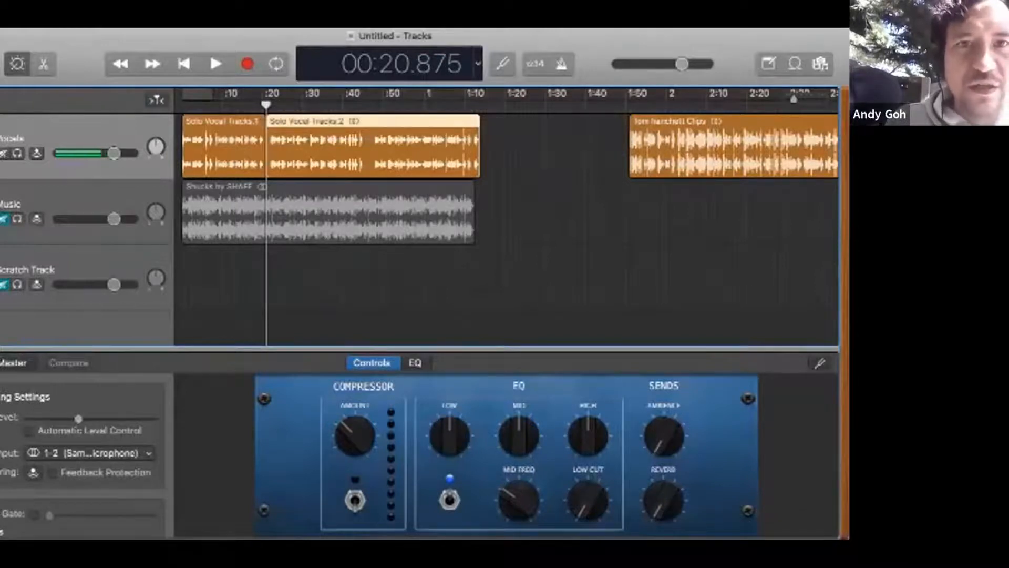
left_click(369, 104)
key("super+t")
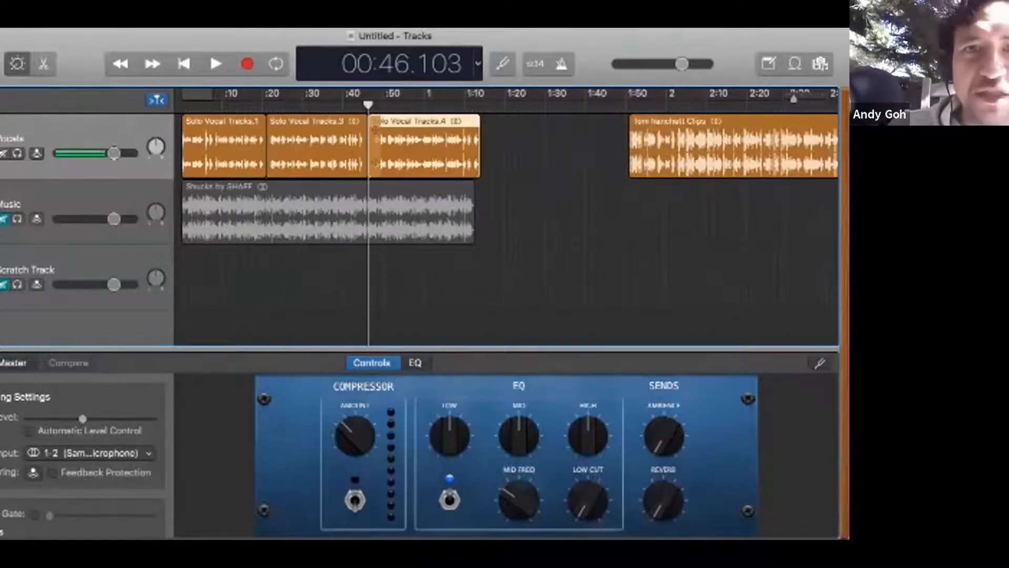
Step: Space out the solo vocal pieces by moving the last one to about 1:05 and the middle one to about 0:30
left_click_drag(374, 129, 452, 129)
left_click_drag(308, 132, 346, 132)
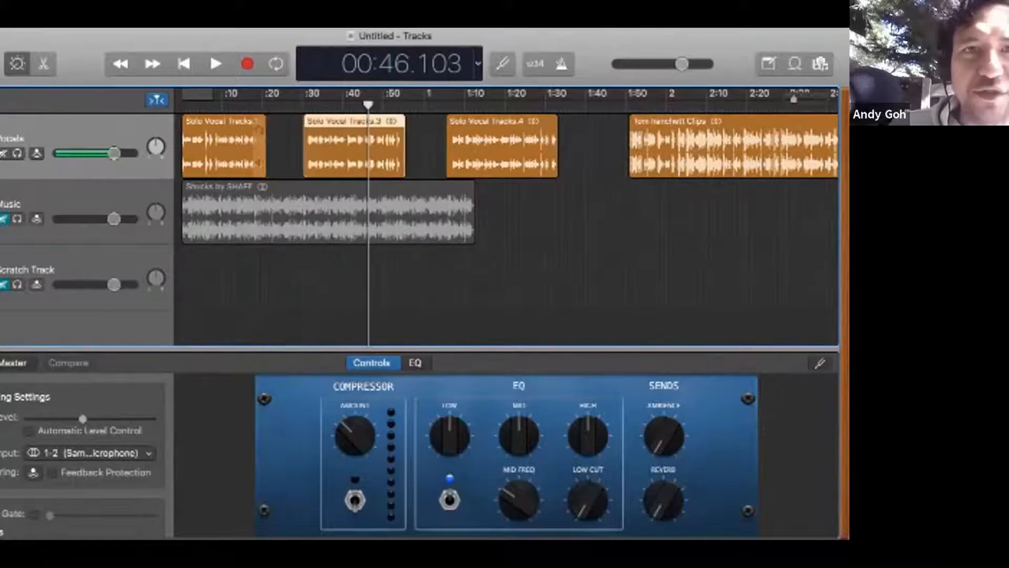
left_click(256, 132)
left_click(397, 138)
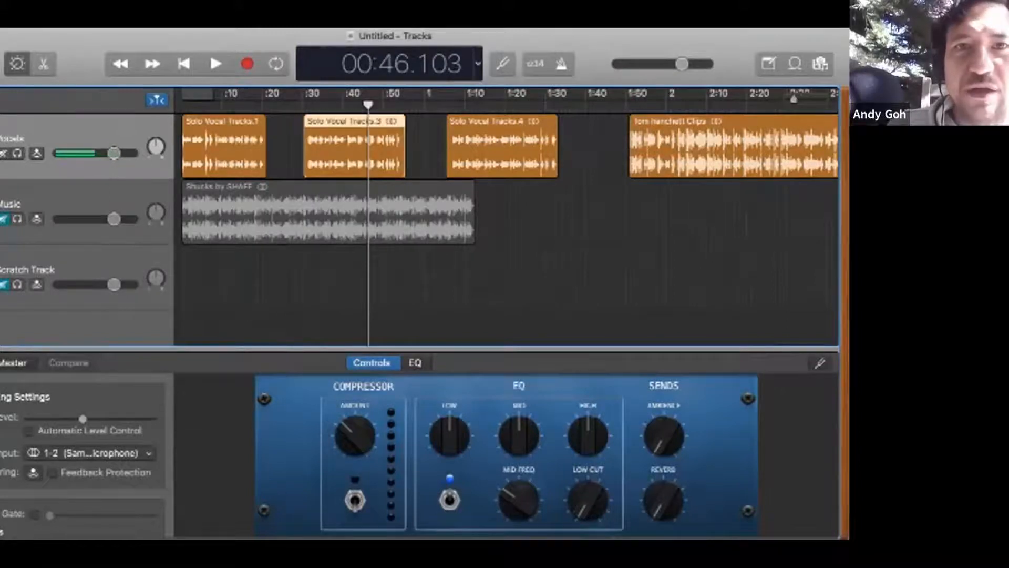
left_click(500, 137)
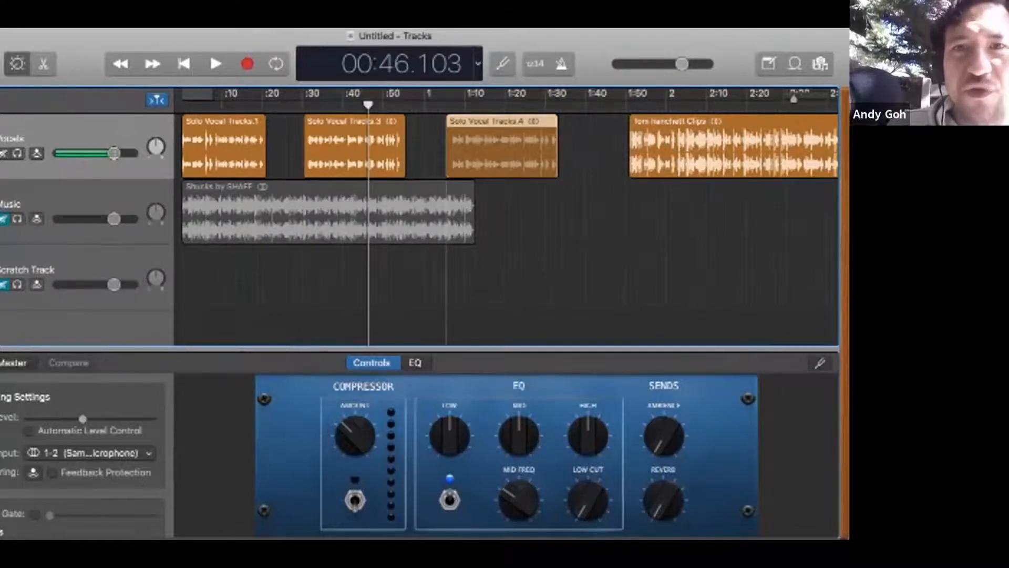
Step: Move the last solo vocal piece to about 17:06, after the long Vocals region, and shift the closing Shucks region to about 16:45
scroll(501, 138, "down", 5)
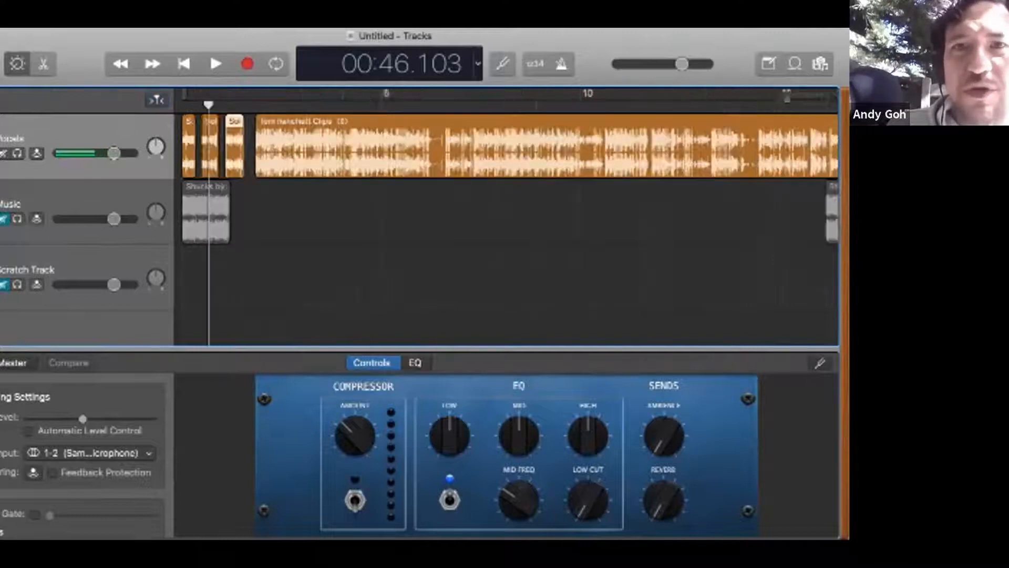
scroll(501, 137, "down", 1)
left_click_drag(228, 142, 792, 142)
left_click_drag(769, 216, 791, 216)
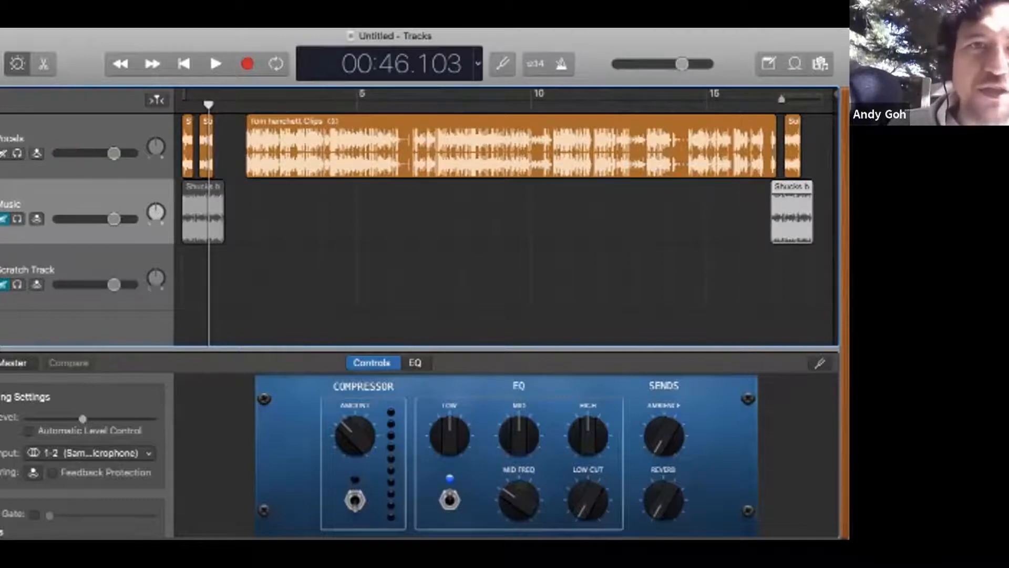
Step: Split the long Vocals region at about 6:20 and make its second part begin at about 6:30
left_click(403, 104)
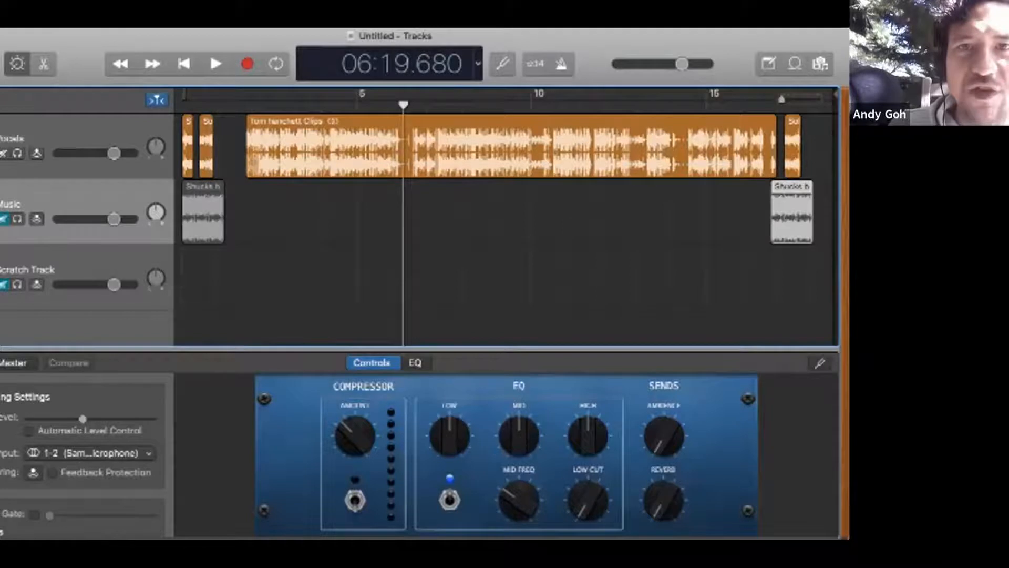
key("super+t")
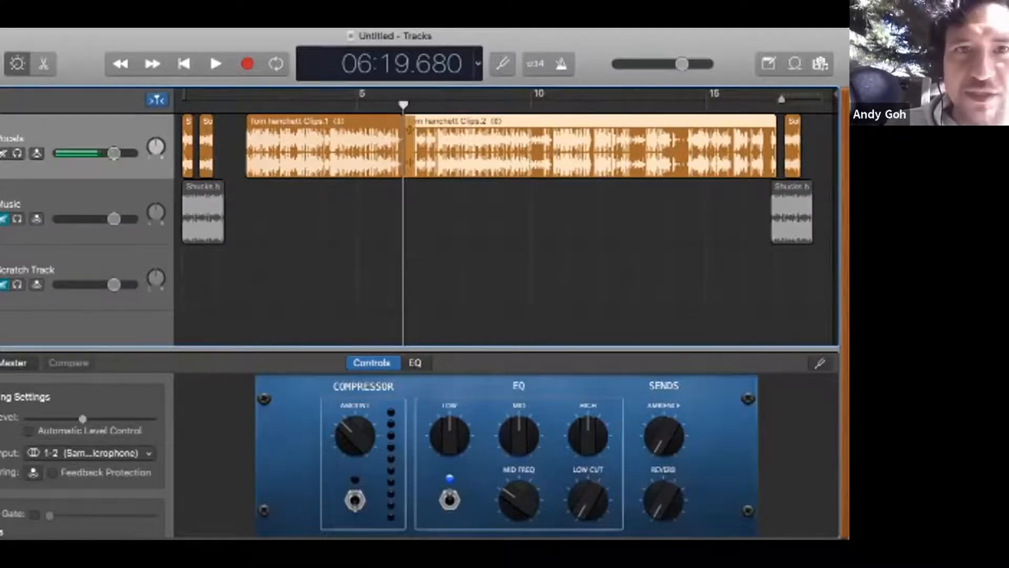
left_click_drag(410, 129, 409, 129)
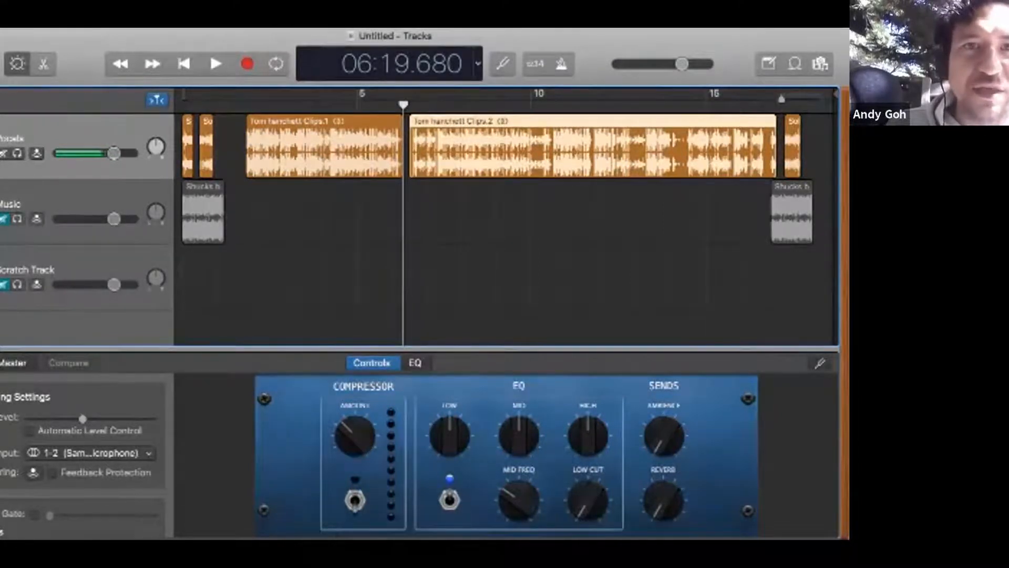
Step: Move the first part of the long region to about 1:02 and the middle solo vocal piece to about 5:50, between both parts
left_click_drag(206, 174, 206, 173)
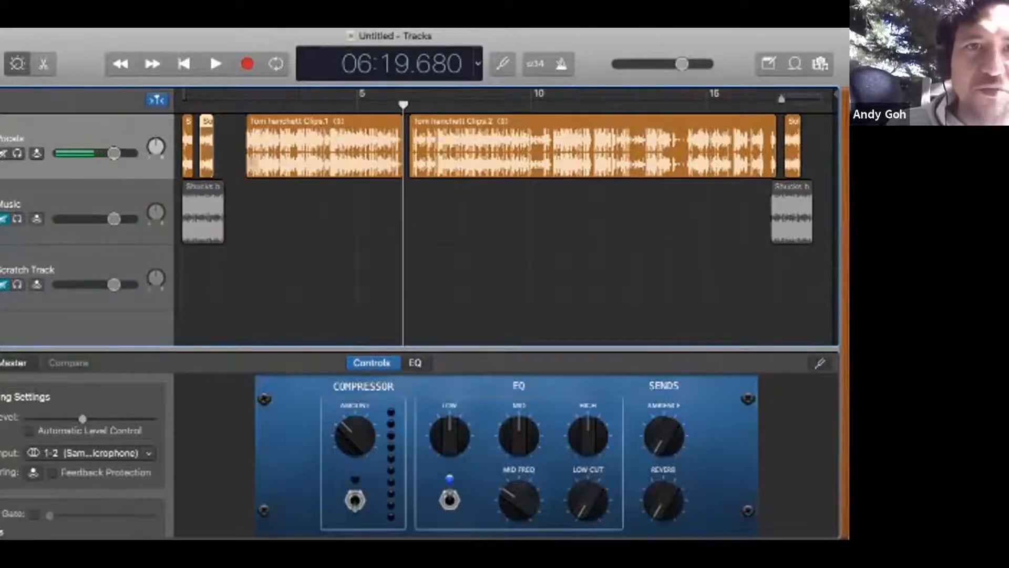
left_click(262, 158)
left_click_drag(313, 163, 284, 163)
left_click(207, 162)
left_click_drag(206, 162, 394, 162)
Step: Copy the opening Shucks region to about 5:36 beneath the middle vocal piece, and unmute the Music track
left_click(189, 221)
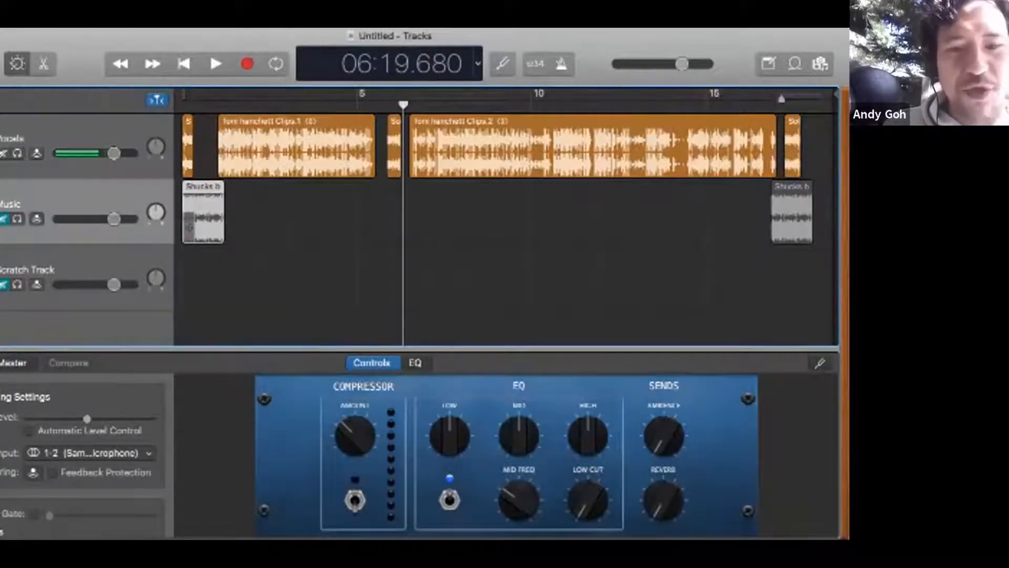
left_click_drag(189, 221, 386, 221)
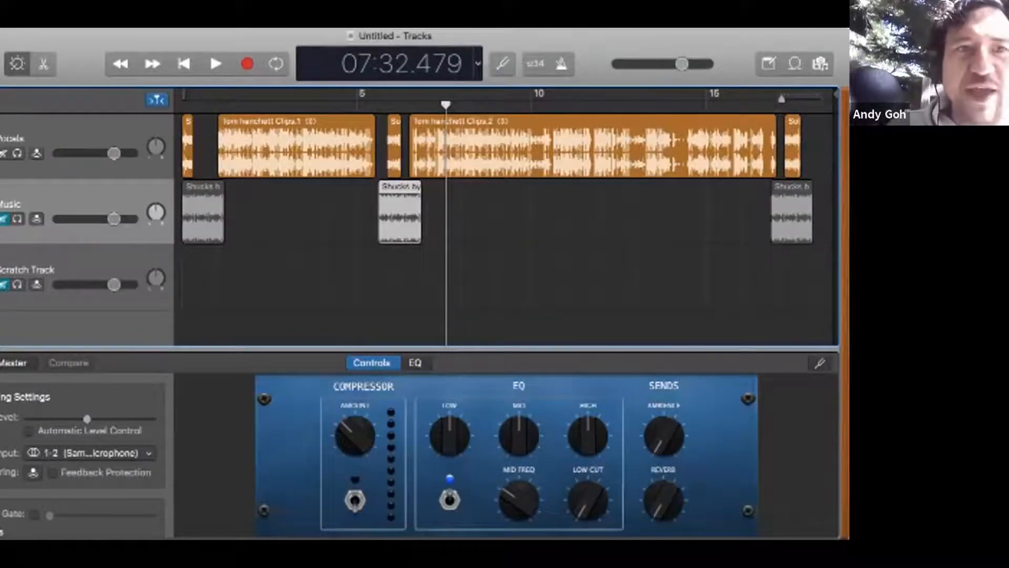
key("m")
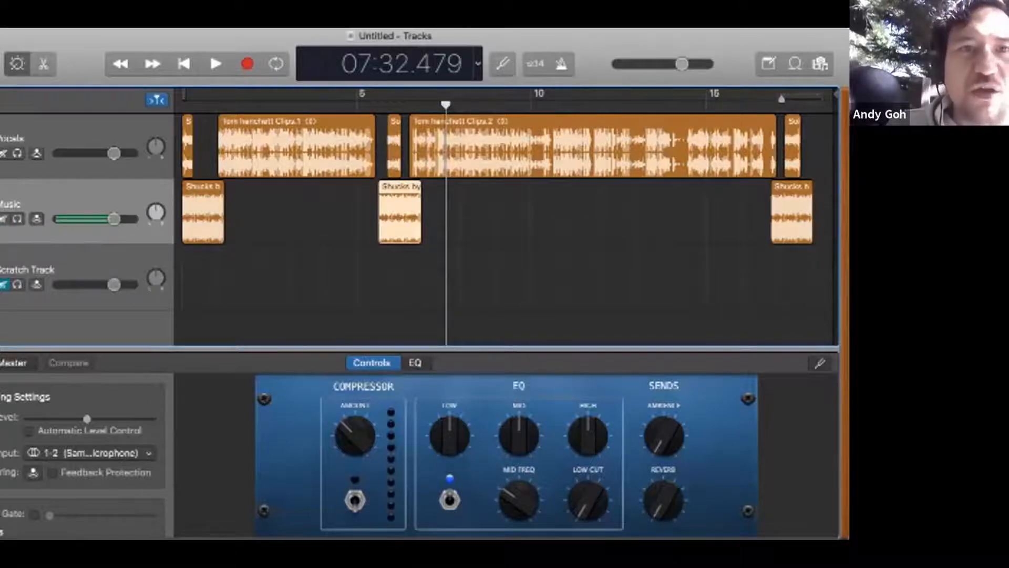
Step: Review the episode structure by examining the intro, interview, middle break and outro regions on the Vocals and Music tracks
left_click_drag(200, 132, 185, 206)
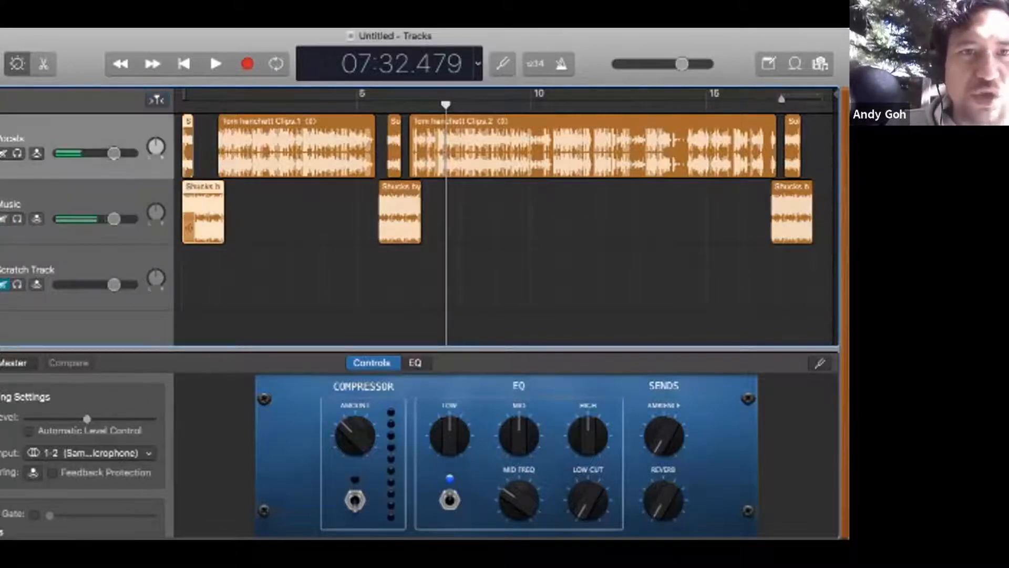
left_click(257, 215)
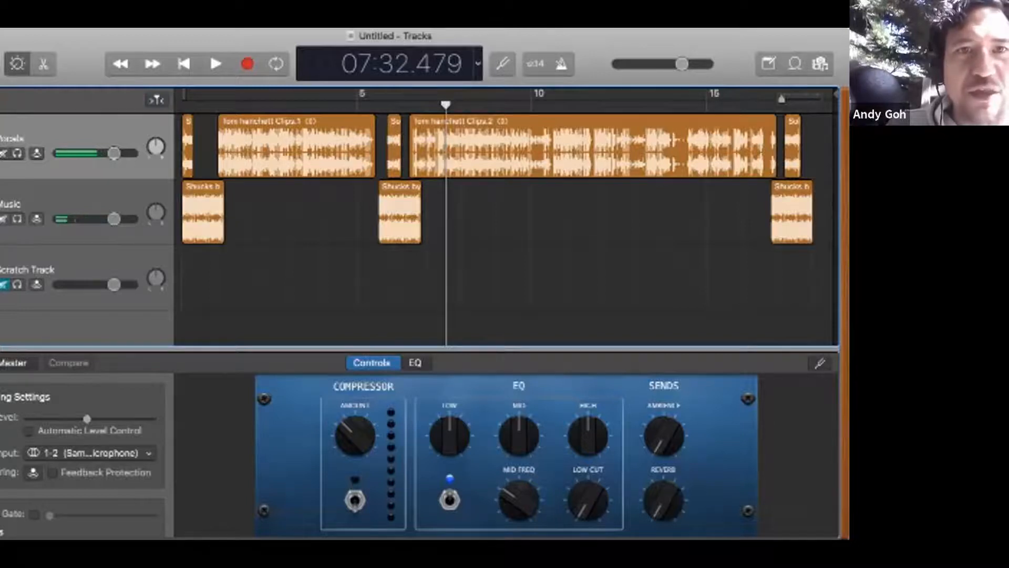
left_click(268, 157)
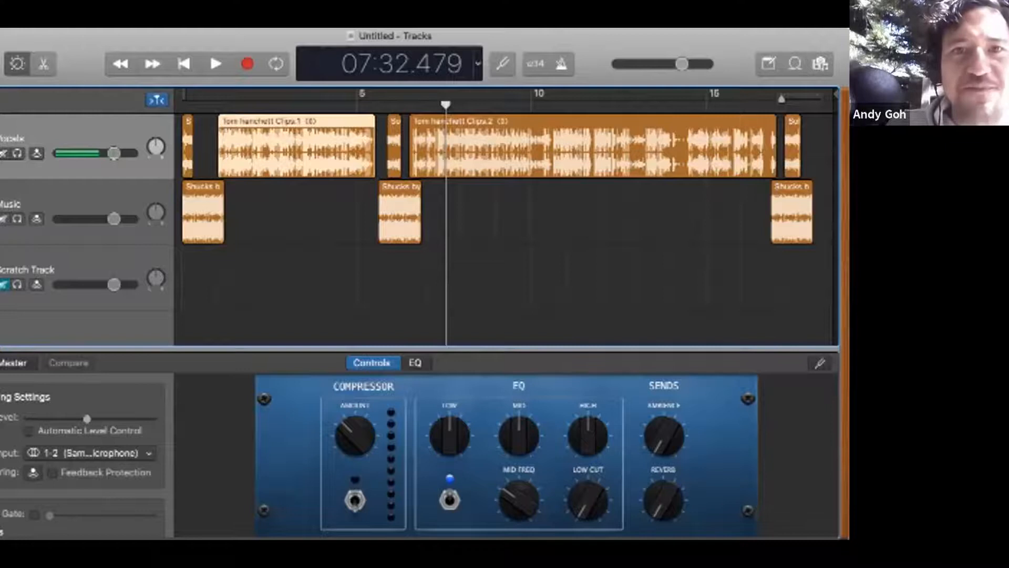
left_click(394, 158)
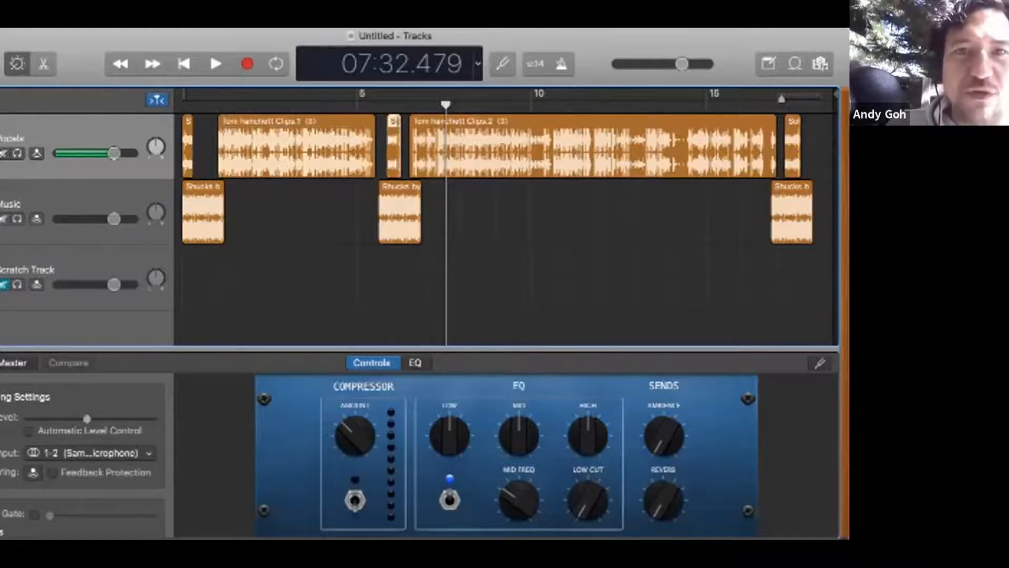
left_click(386, 227)
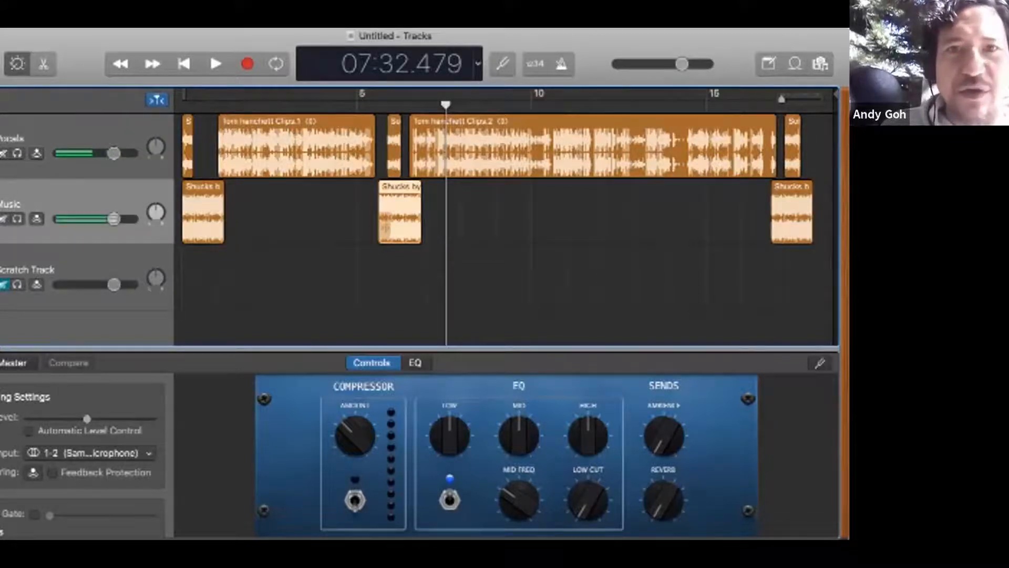
left_click(418, 162)
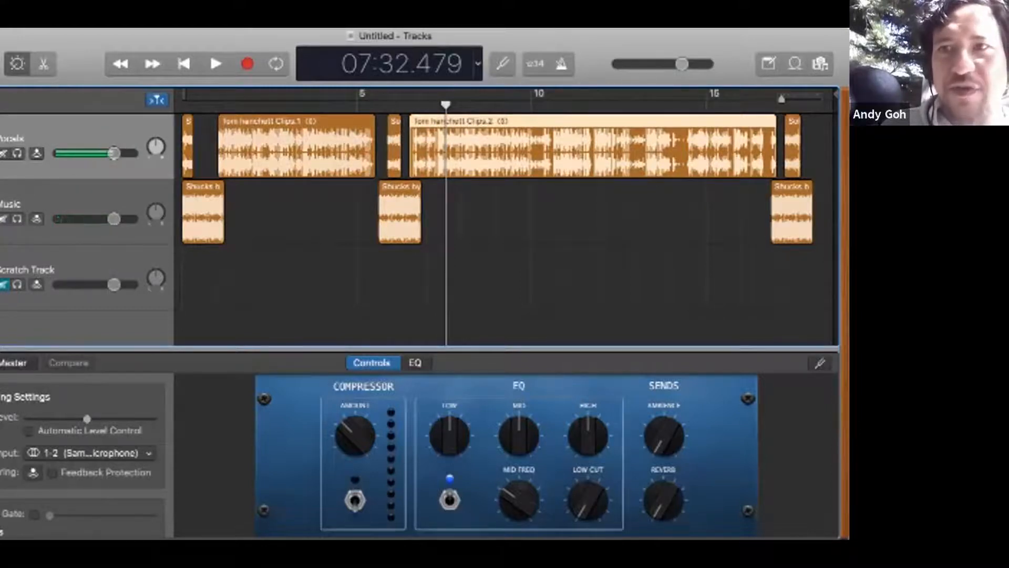
left_click(460, 281)
left_click_drag(821, 264, 792, 160)
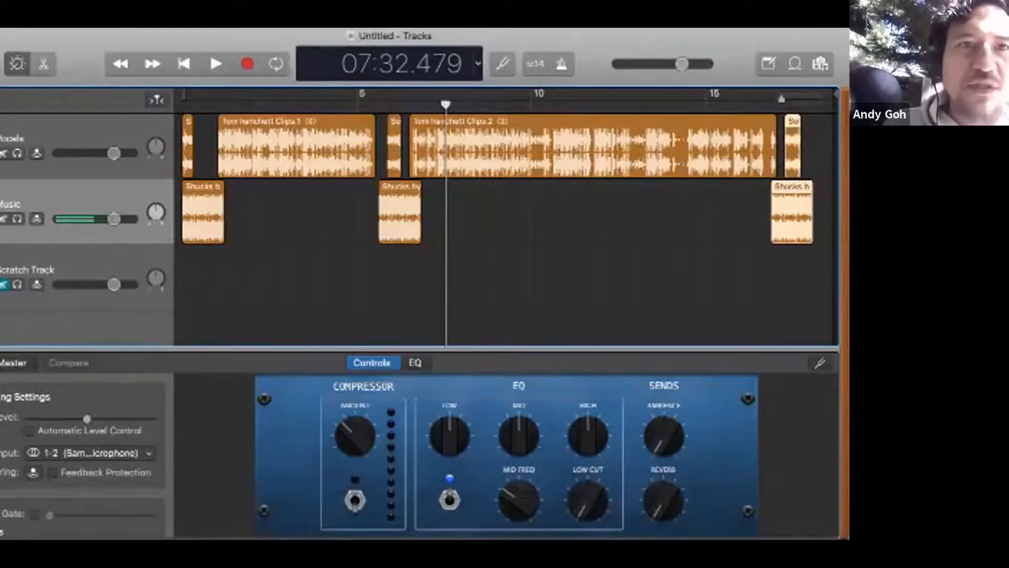
Step: Shift the opening solo vocal piece to start at about 0:04, shortly after the intro music begins
key("Return")
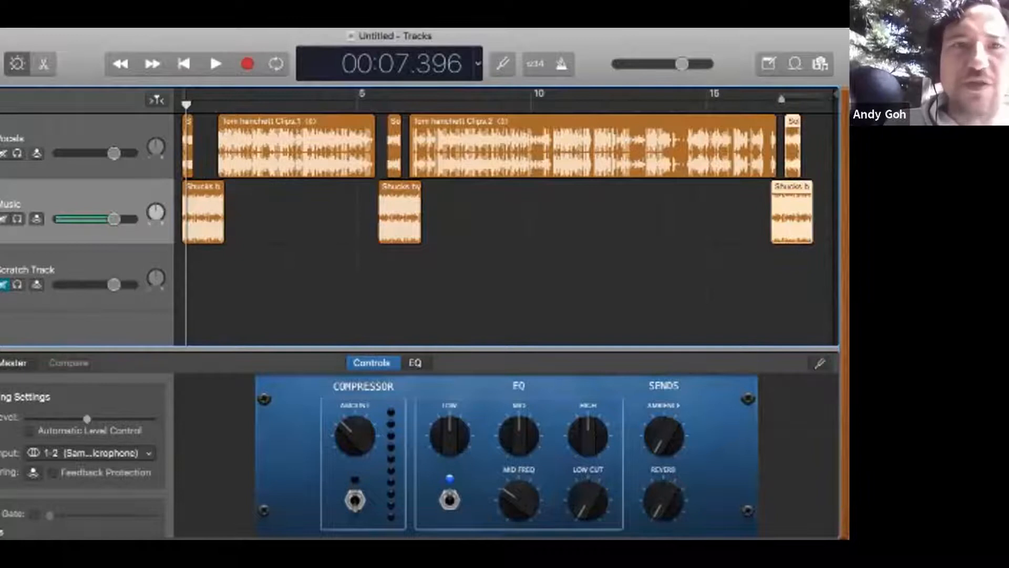
scroll(770, 210, "up", 5)
scroll(506, 215, "left", 20)
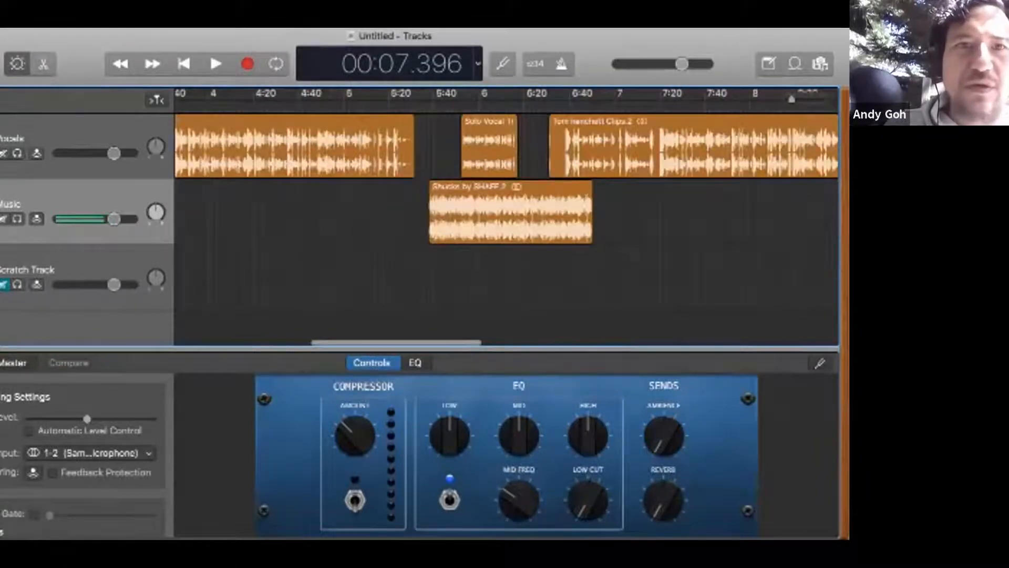
left_click_drag(792, 100, 796, 99)
scroll(506, 231, "left", 5)
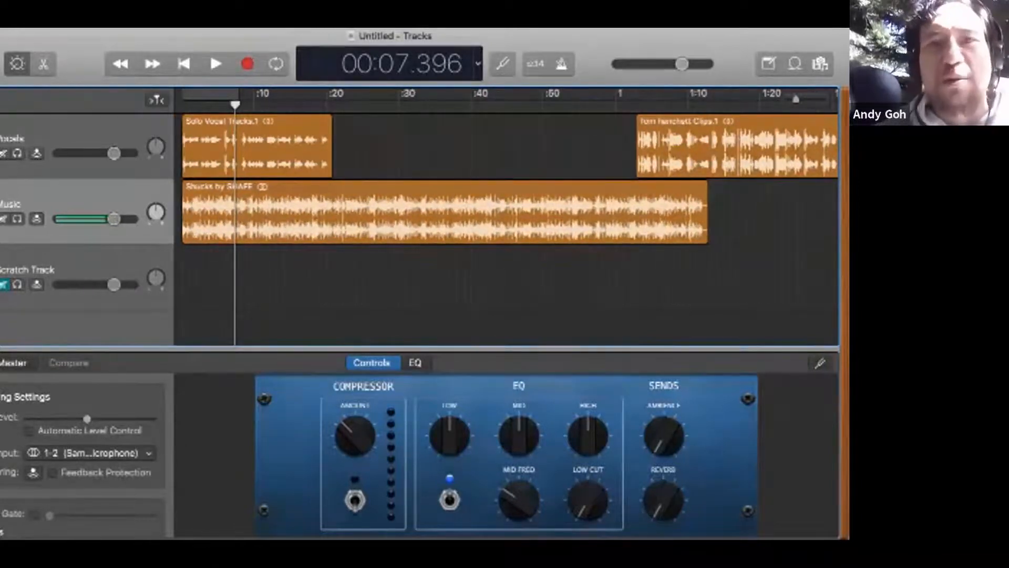
left_click_drag(221, 158, 247, 157)
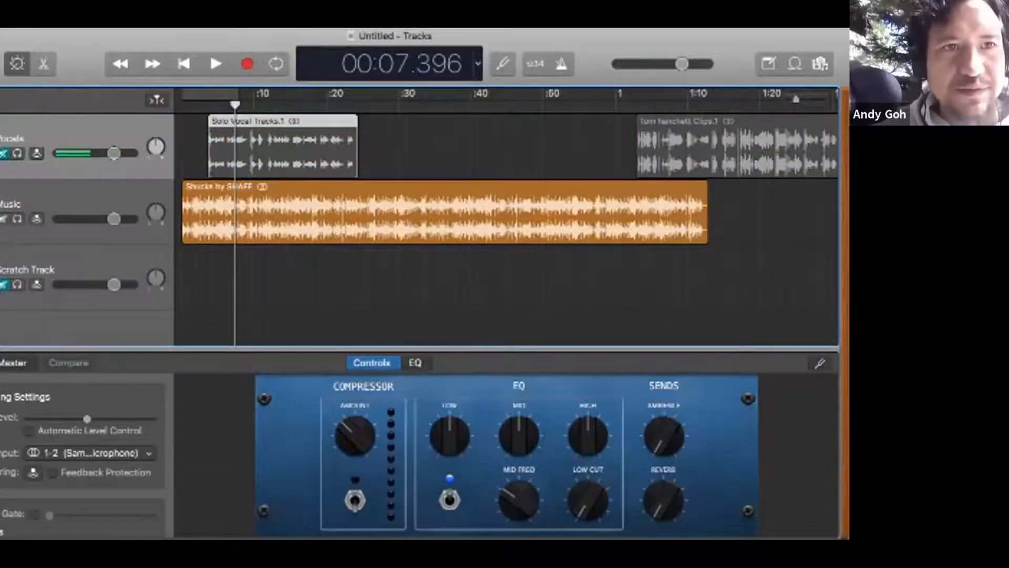
Step: Mute and solo the Vocals track, and play the opening vocal from about 0:04 to about 0:11
key("m")
key("s")
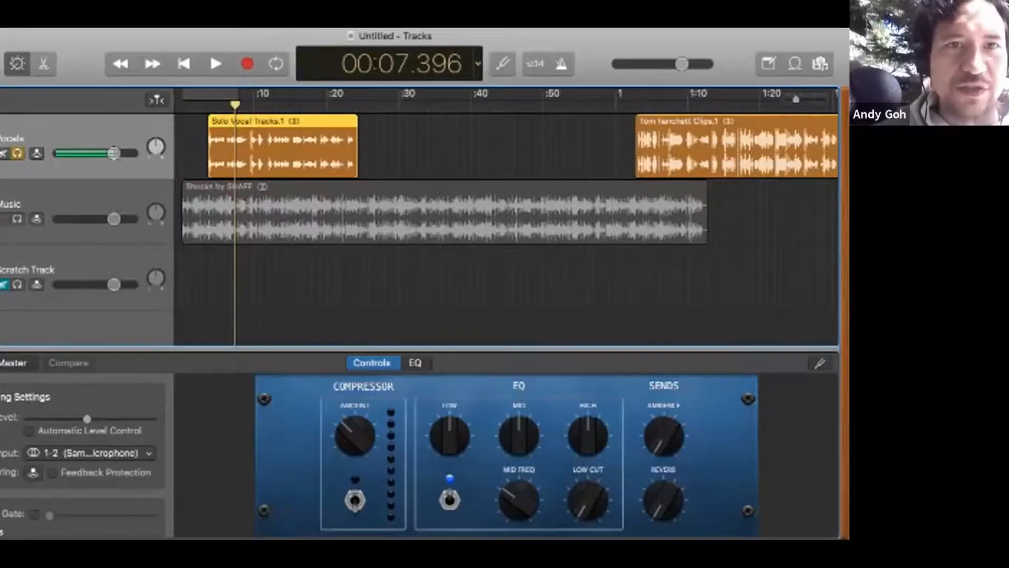
left_click(209, 104)
key("space")
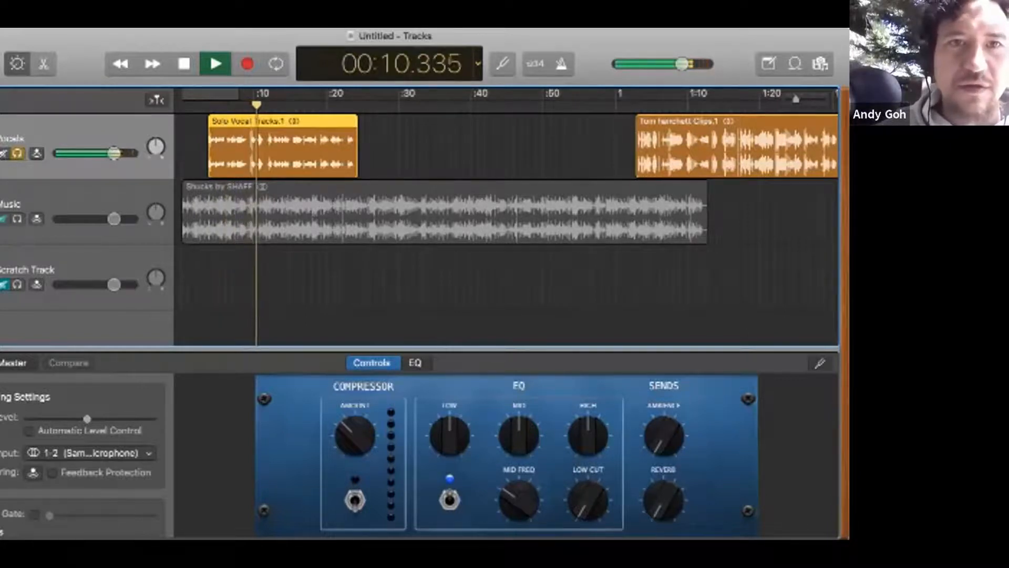
key("space")
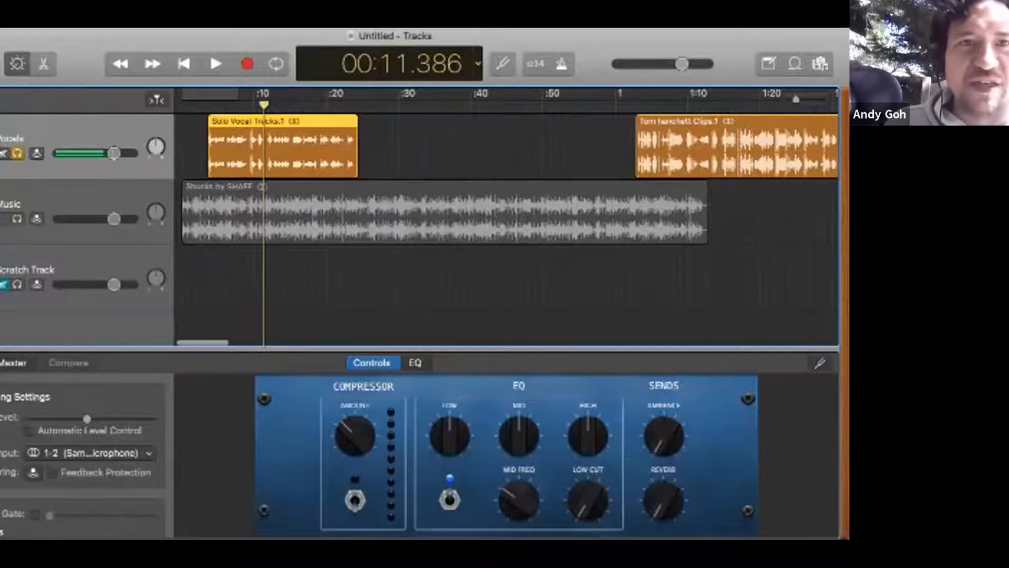
Step: Shift the opening solo vocal piece to start at about 0:05 and turn off solo on the Vocals track
scroll(506, 215, "up", 5)
scroll(507, 215, "left", 3)
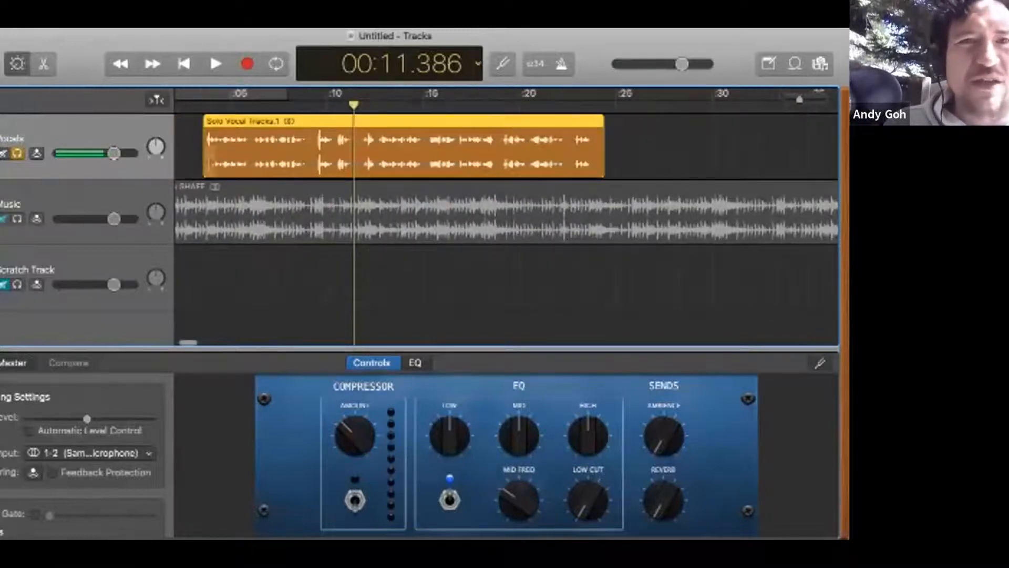
left_click_drag(268, 176, 295, 176)
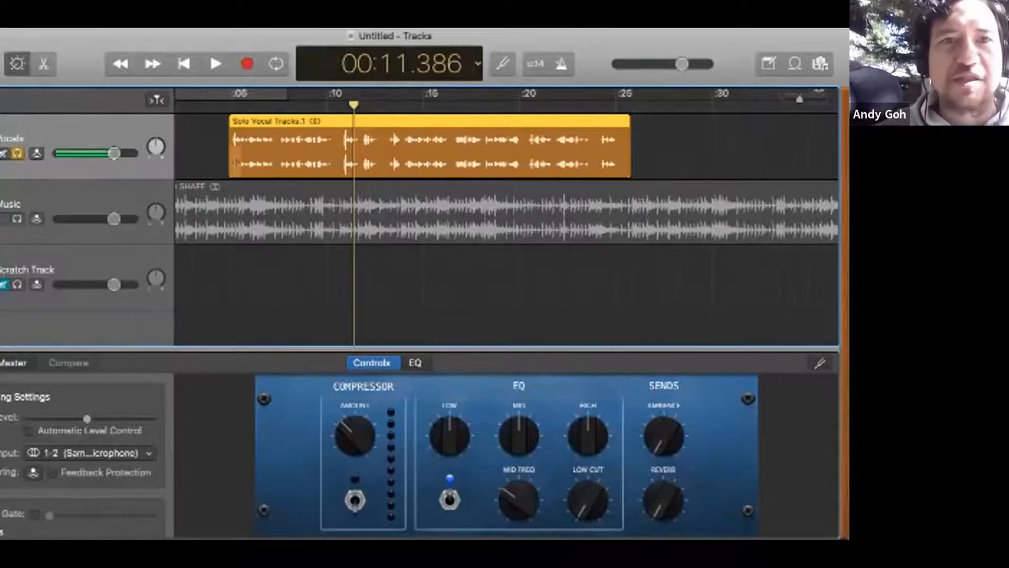
left_click(266, 226)
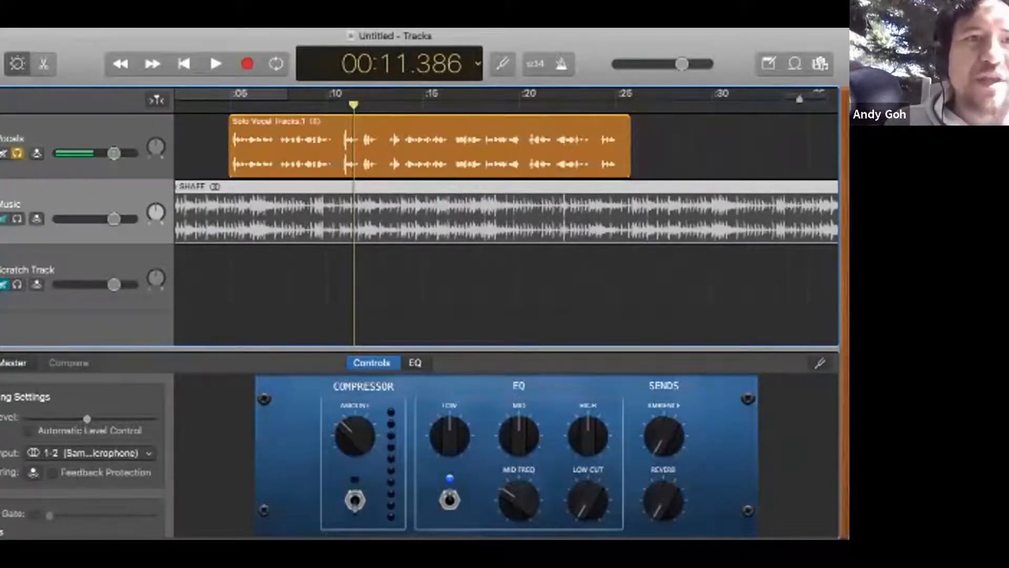
left_click(17, 153)
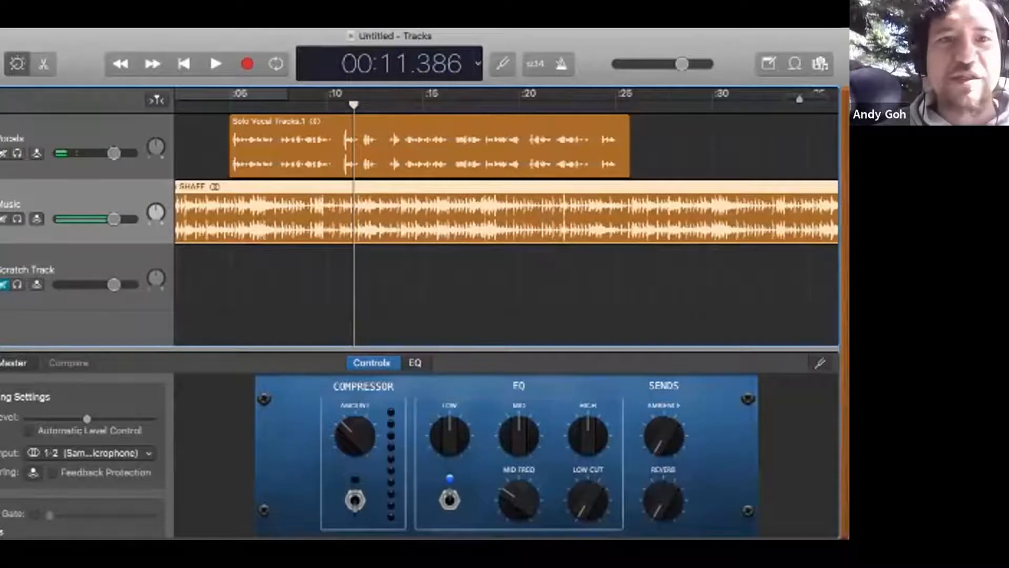
Step: Play the opening music and vocal together up to about 0:09 to judge their balance
scroll(506, 220, "left", 3)
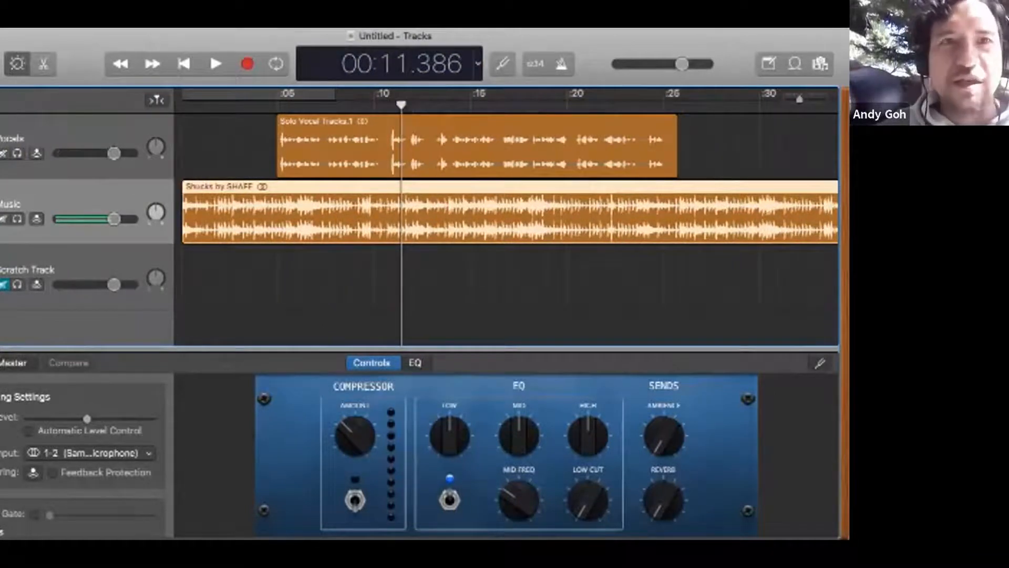
key("Return")
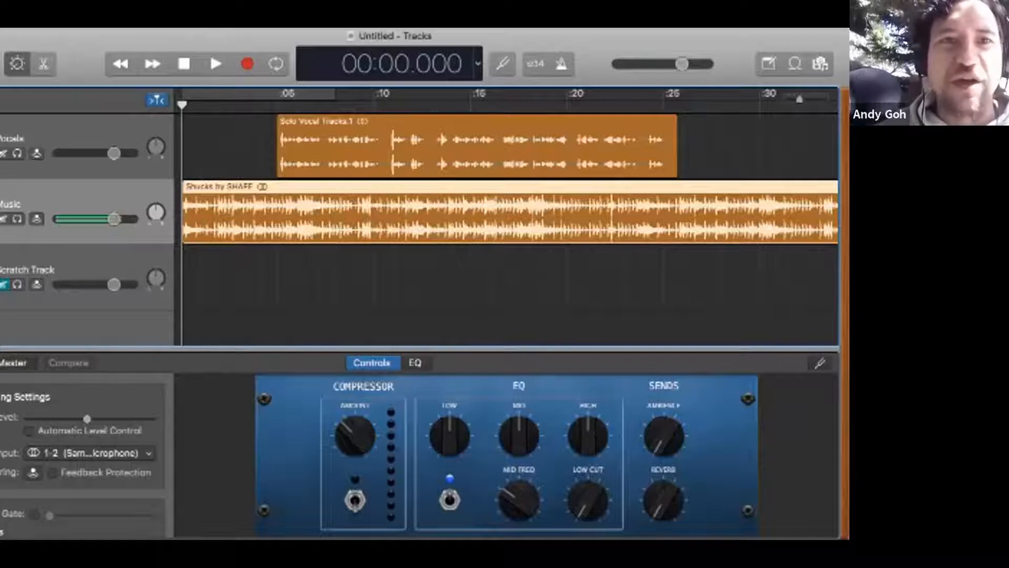
left_click(257, 105)
key("space")
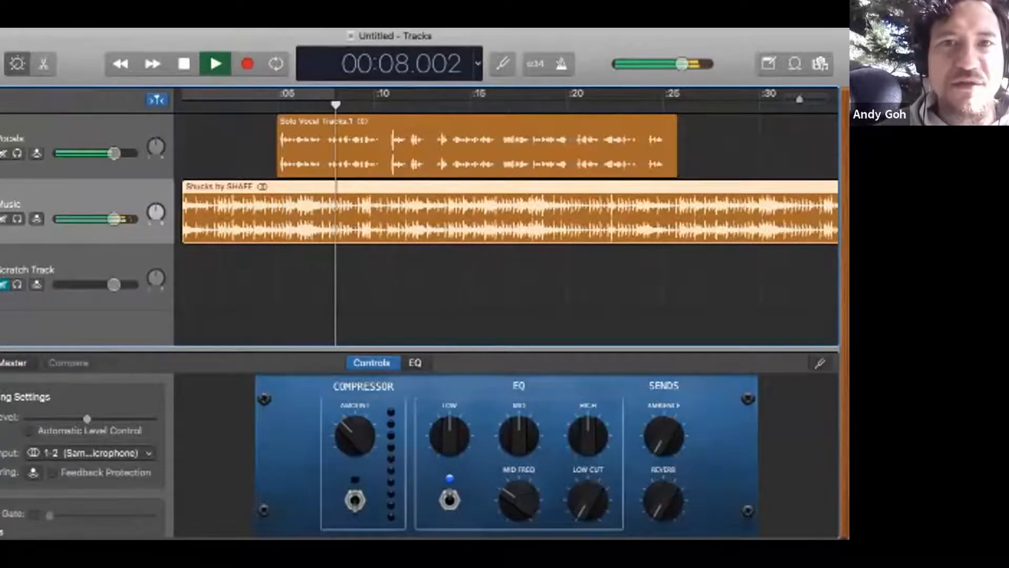
key("space")
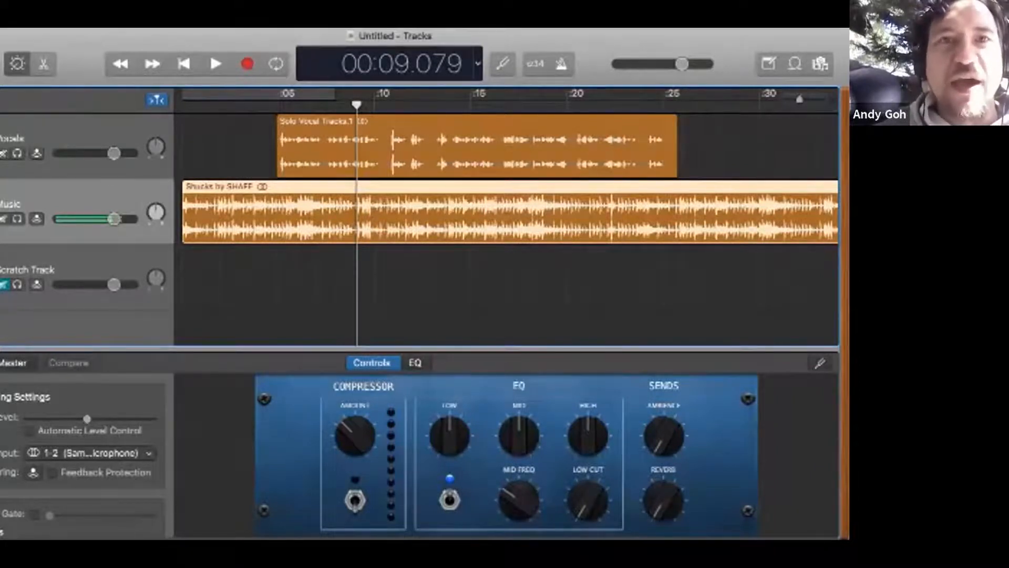
Step: Show track automation and add a starting volume point on both the Vocals and Music tracks
left_click(266, 20)
mouse_move(229, 20)
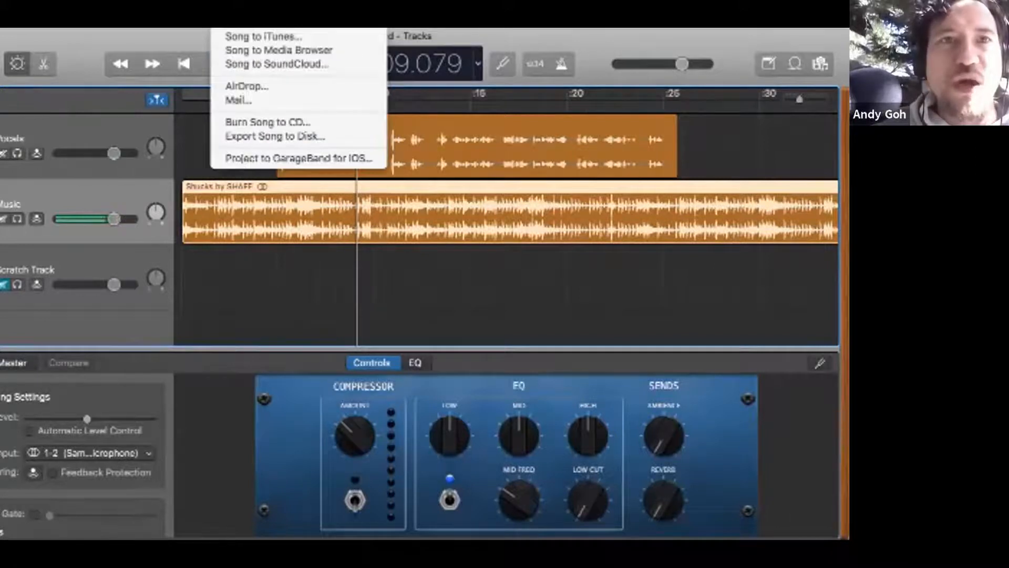
mouse_move(196, 20)
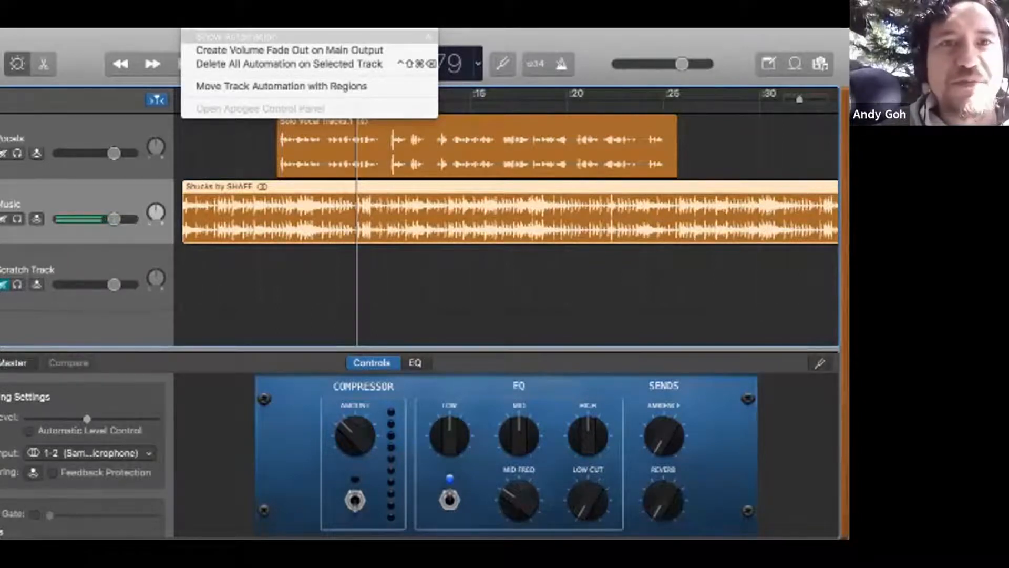
left_click(236, 37)
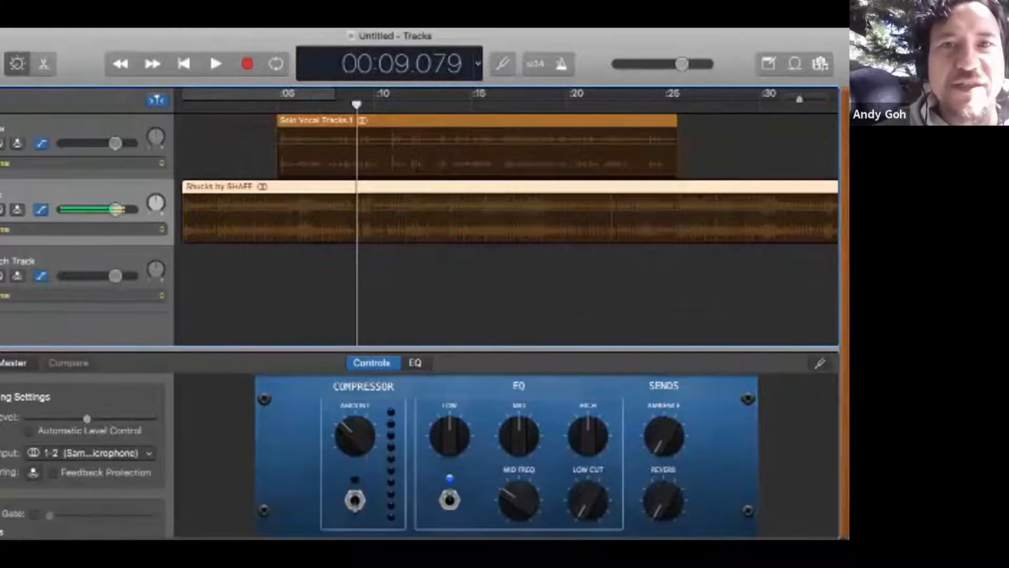
left_click(183, 143)
left_click(183, 210)
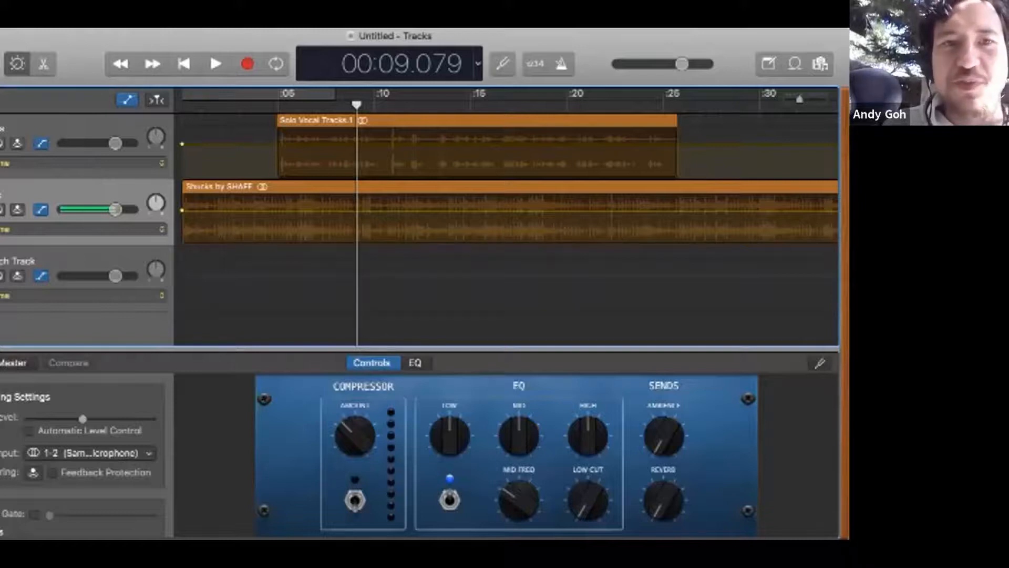
Step: Add volume points on the Music track at about 0:04, 0:05, 0:25 and 0:26, around the start and end of the opening vocal
left_click(258, 210)
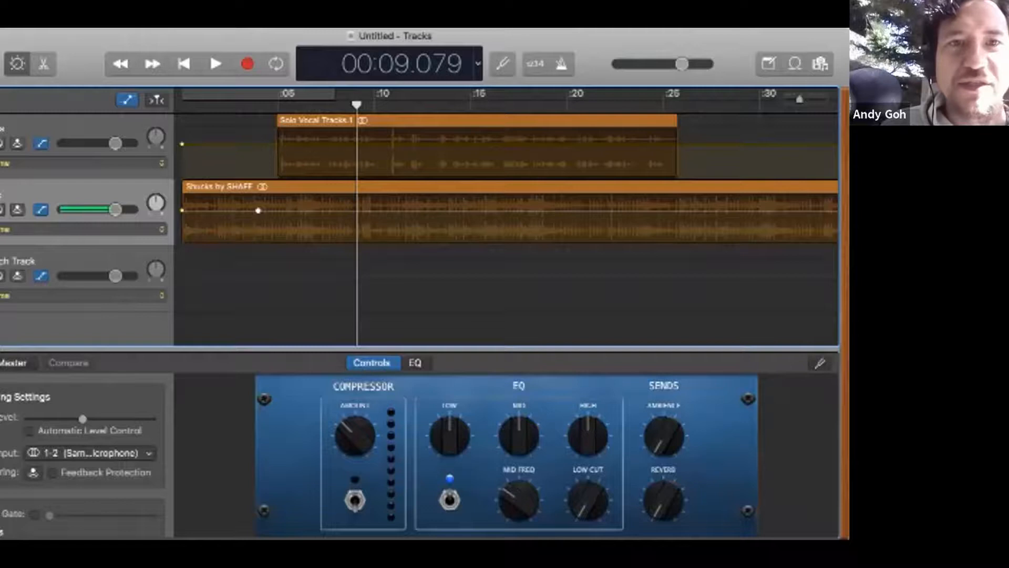
left_click(258, 210)
left_click(258, 210)
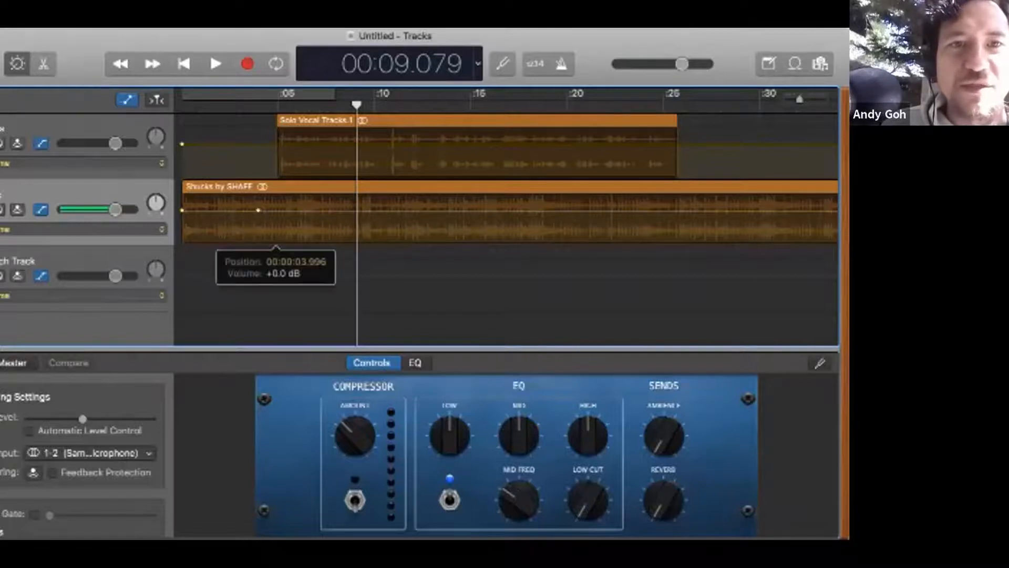
left_click(275, 210)
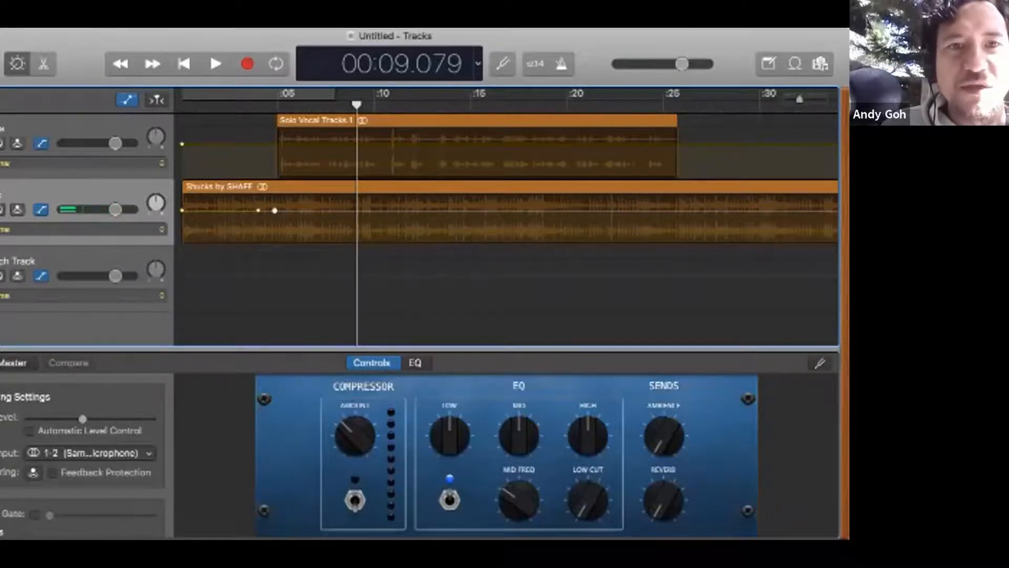
left_click(274, 210)
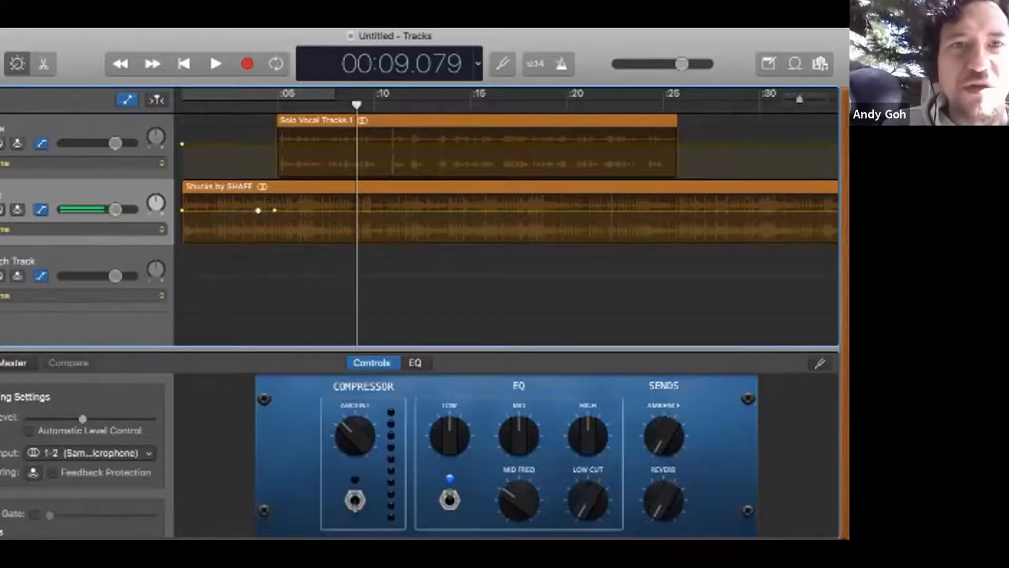
left_click(258, 210)
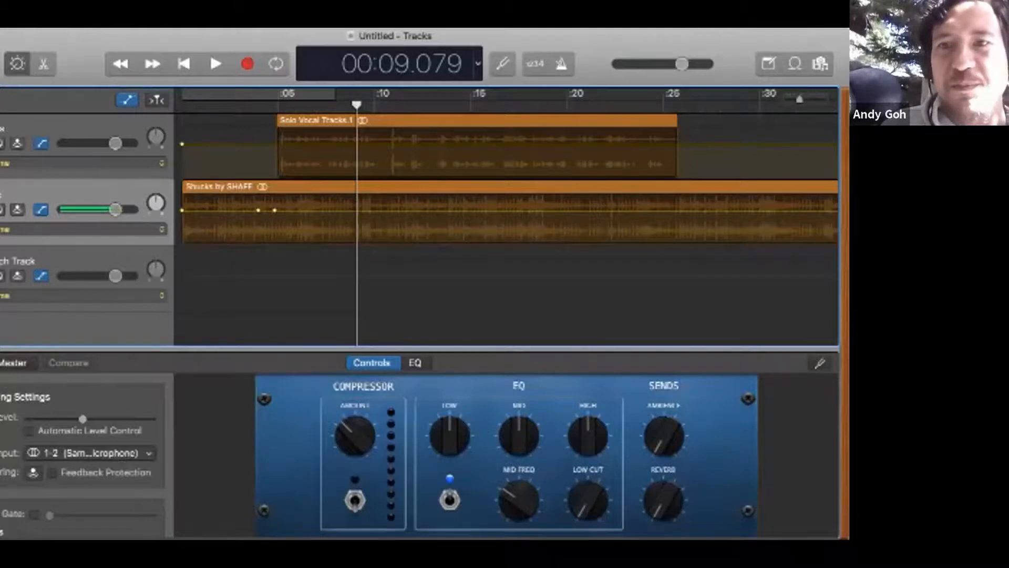
left_click(275, 210)
left_click(274, 210)
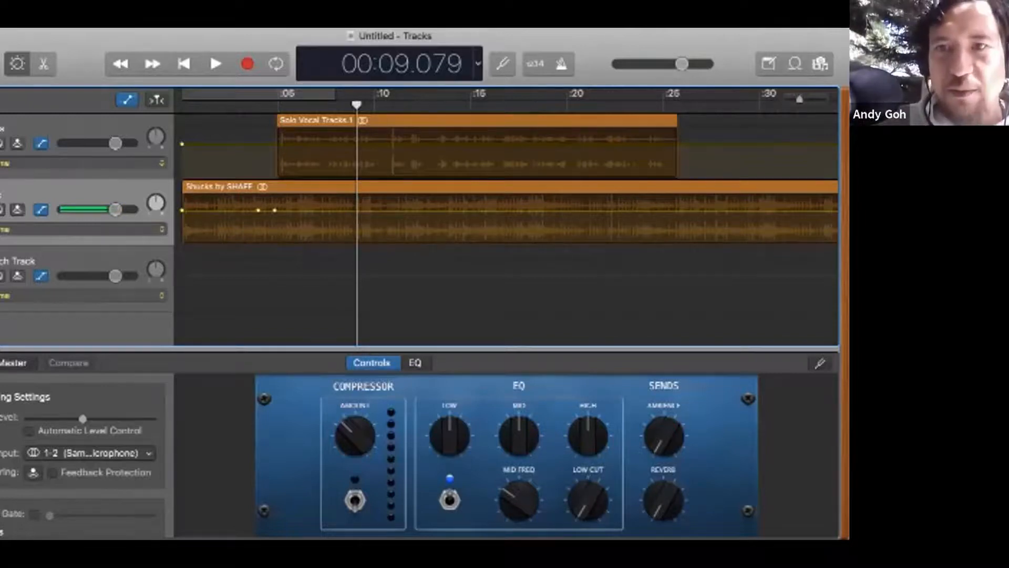
left_click(665, 210)
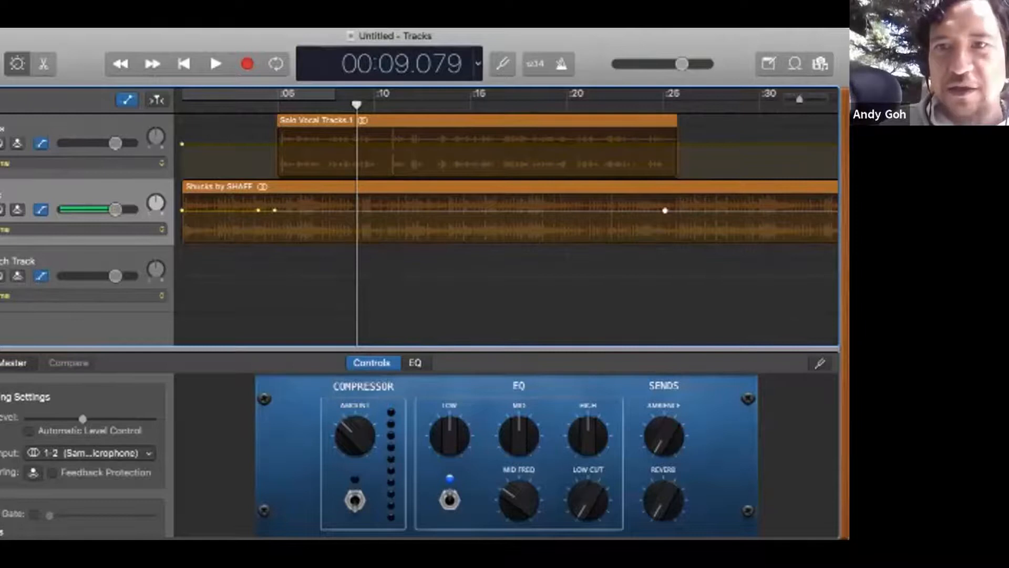
left_click(684, 210)
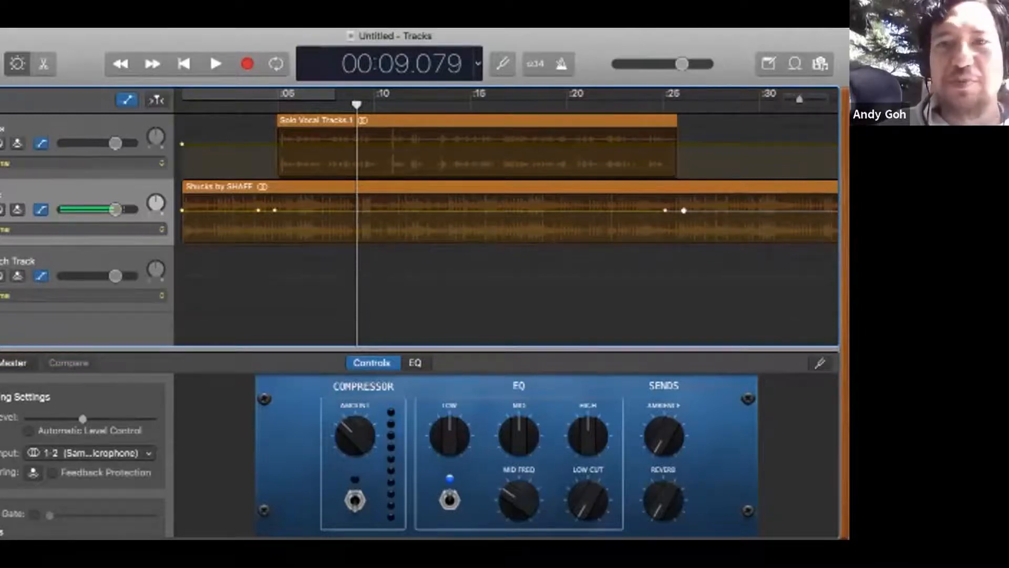
Step: Lower the two inner Music volume points at about 0:05 and 0:25 together so the music ducks beneath the opening vocal
left_click(665, 210)
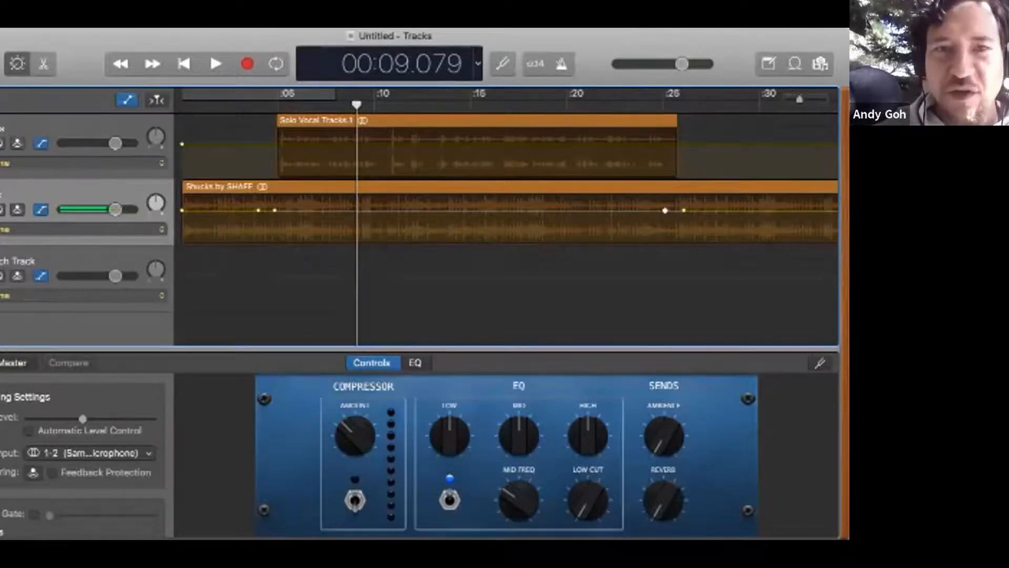
left_click(274, 210, "shift")
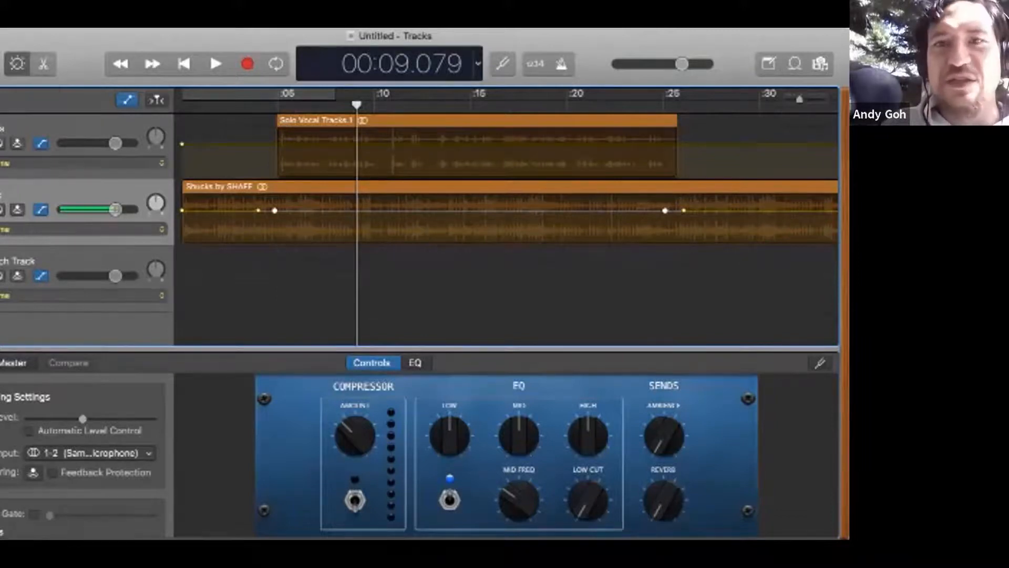
left_click(665, 211)
left_click_drag(665, 210, 675, 228)
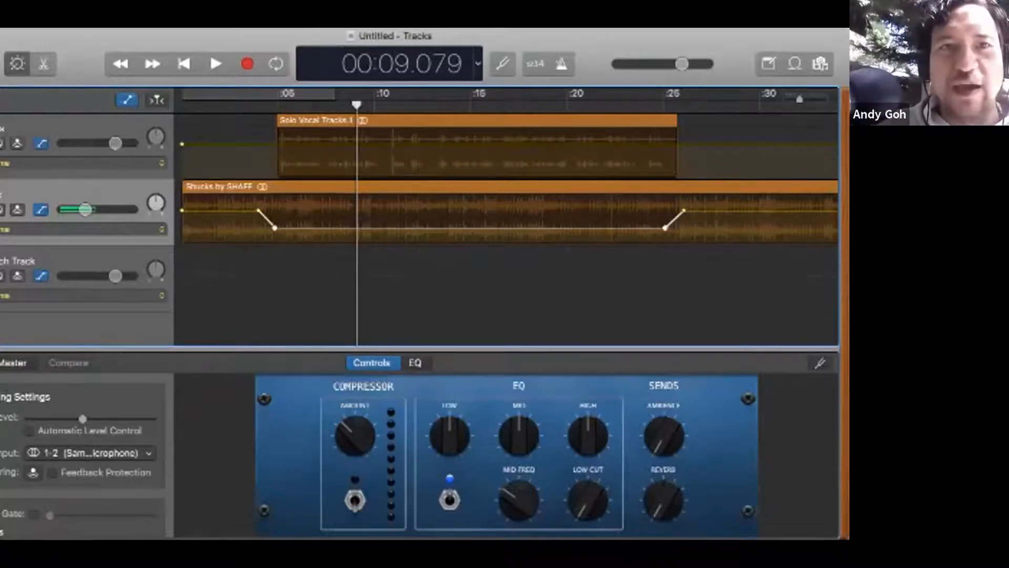
Step: Play the ducked intro from about 0:02 to 0:28 while raising the master volume
left_click(219, 105)
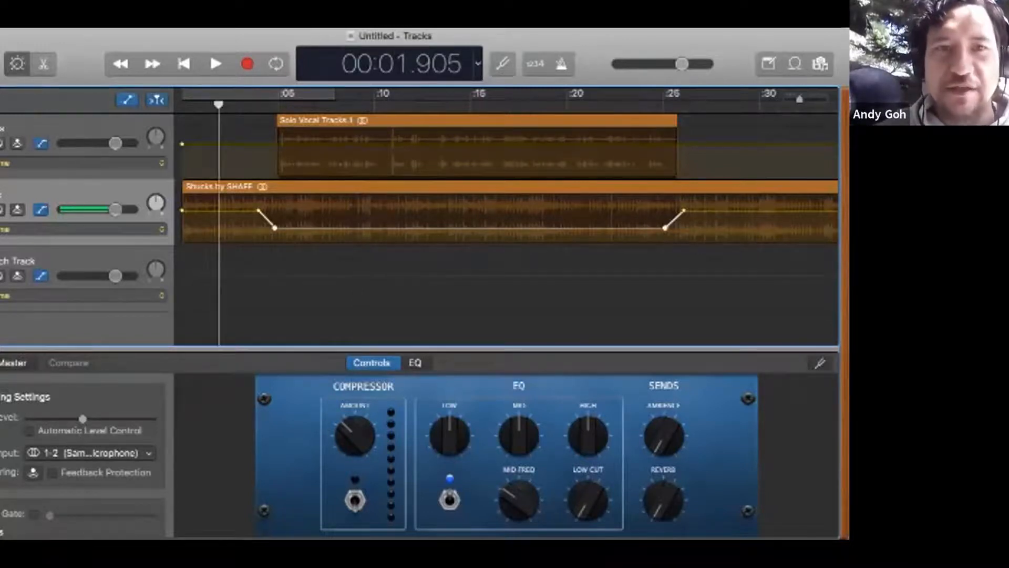
key("space")
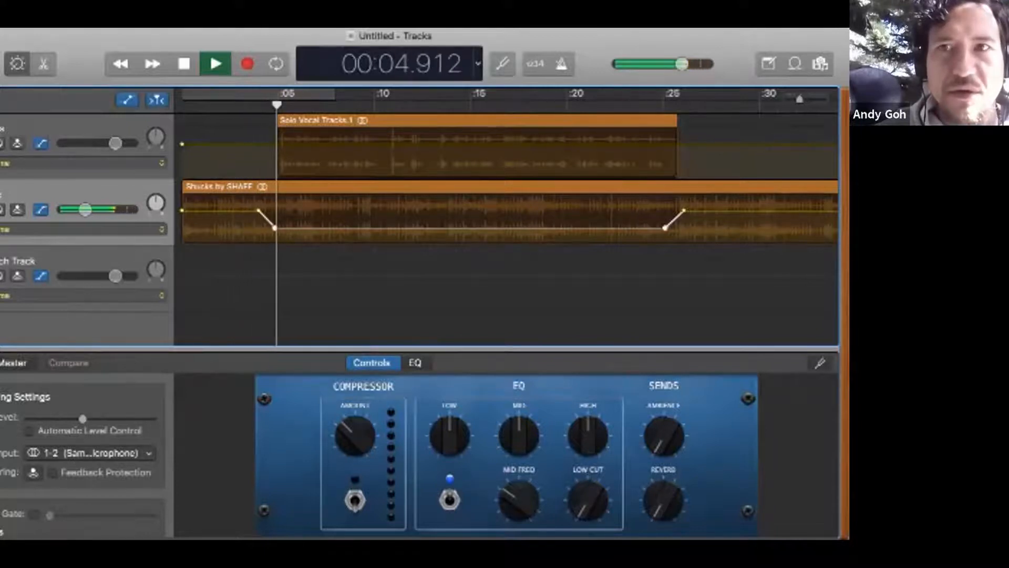
left_click_drag(682, 64, 690, 63)
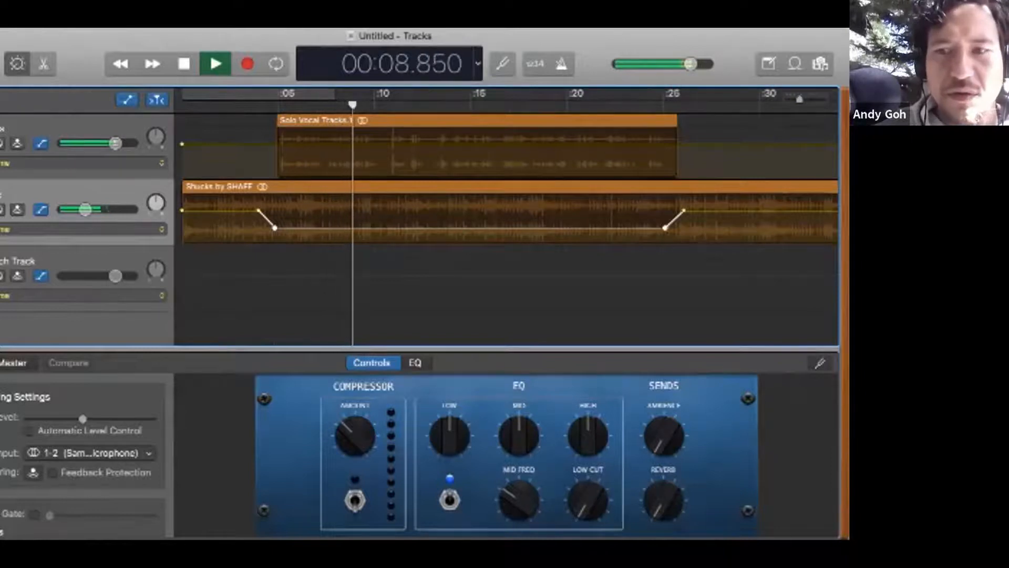
left_click_drag(691, 63, 697, 64)
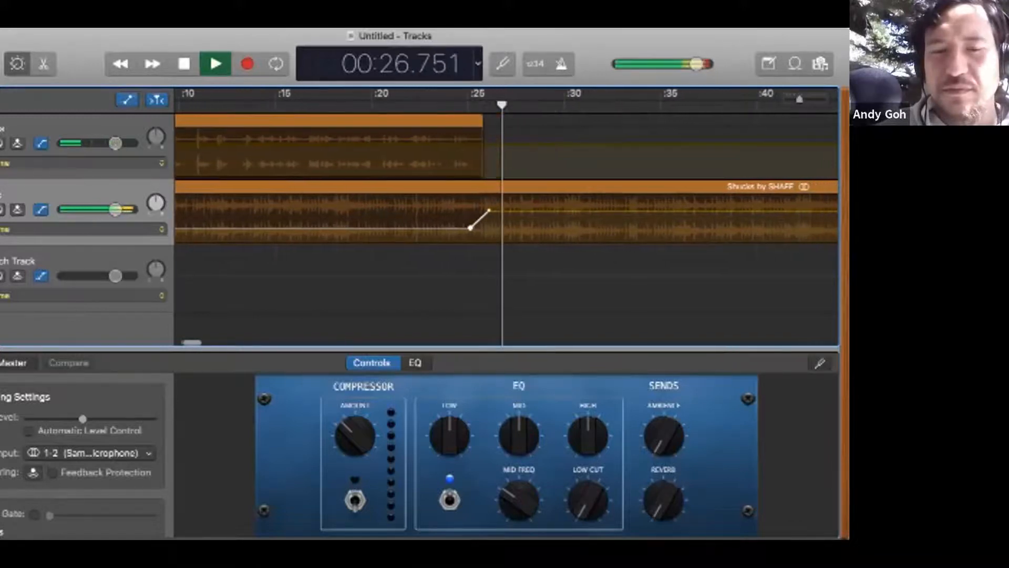
key("space")
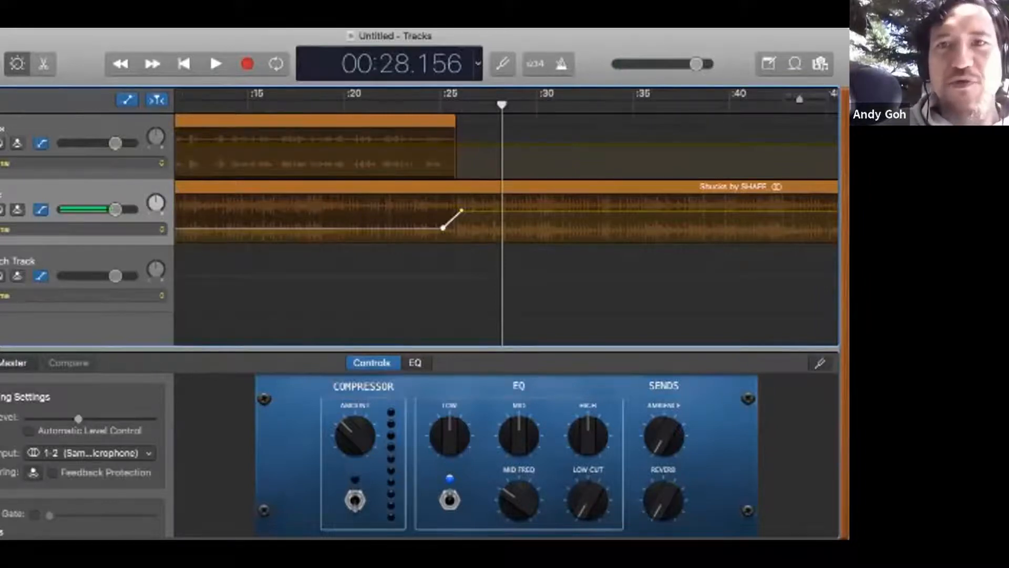
Step: Trim the end of the opening Shucks music region back to about 0:55
left_click_drag(799, 99, 798, 99)
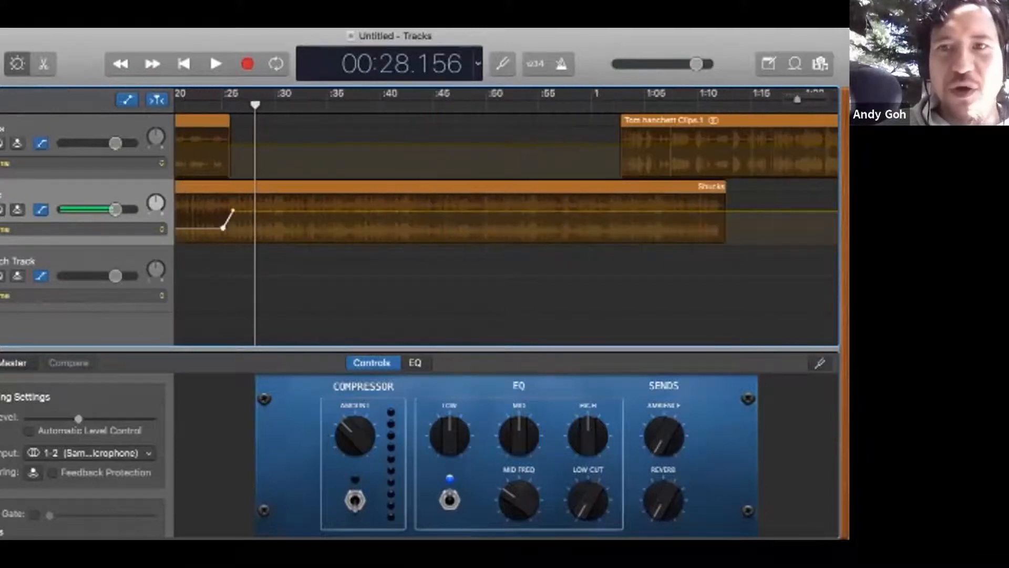
left_click(410, 187)
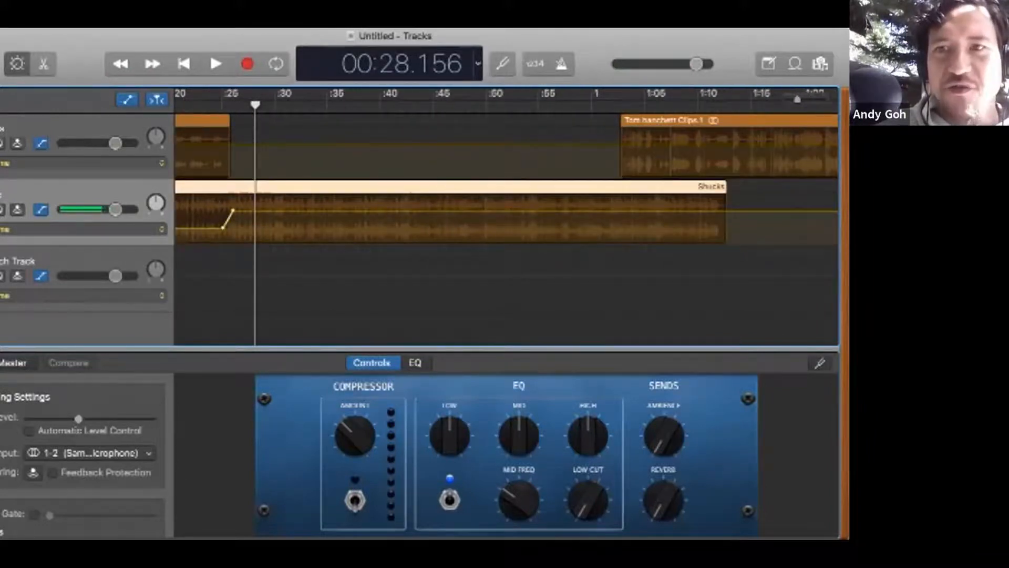
left_click_drag(728, 221, 541, 221)
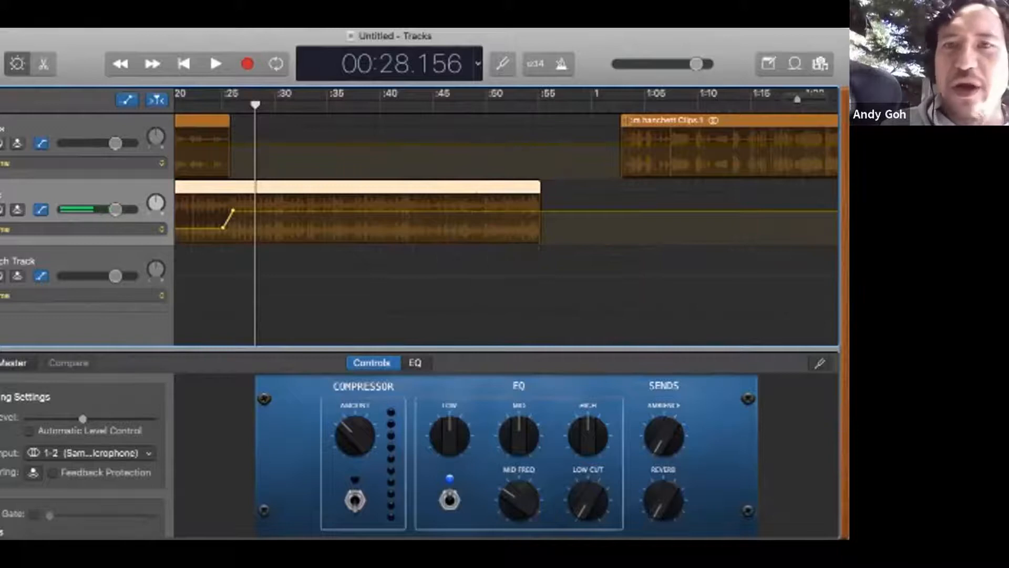
Step: Move the first interview clip on the Vocals track earlier to start at about 0:31, then deselect it
left_click_drag(731, 173, 393, 173)
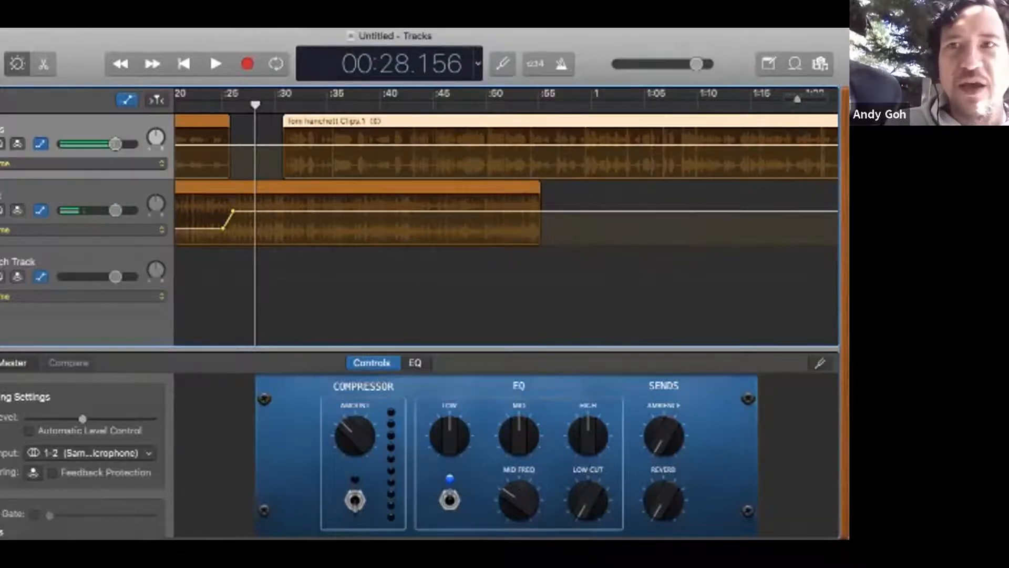
key("super+Right")
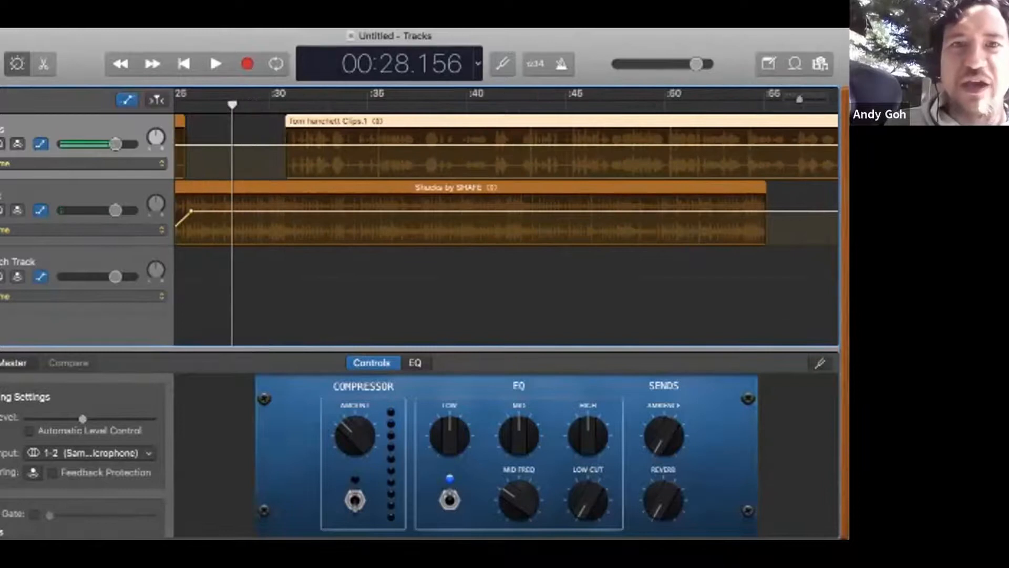
scroll(502, 166, "left", 5)
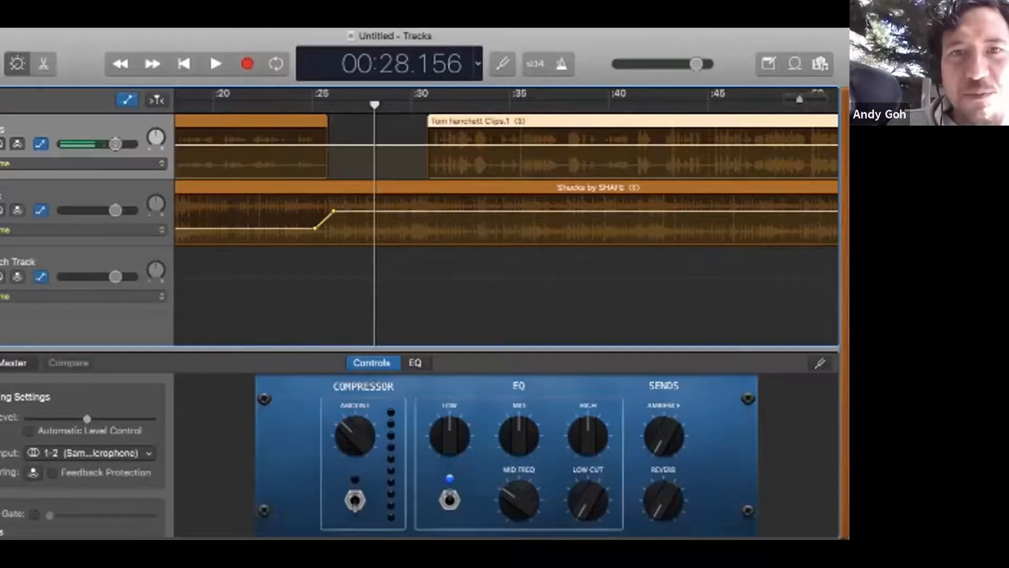
key("Escape")
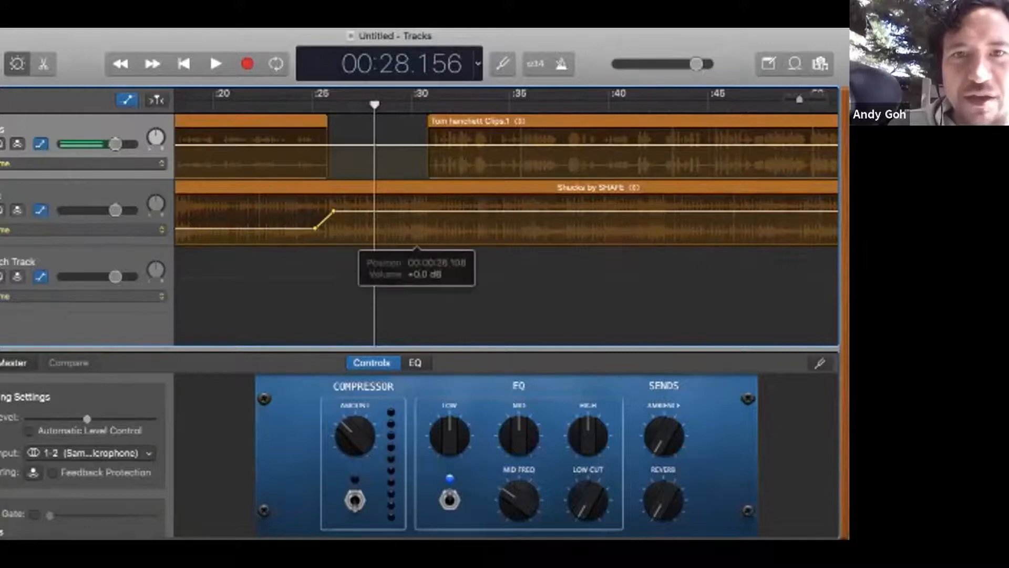
Step: Duck the Music volume to about -13.6 dB between two new points at about 0:30 and 0:31, and move the interview clip's start to about 0:30
left_click(416, 212)
left_click(416, 211)
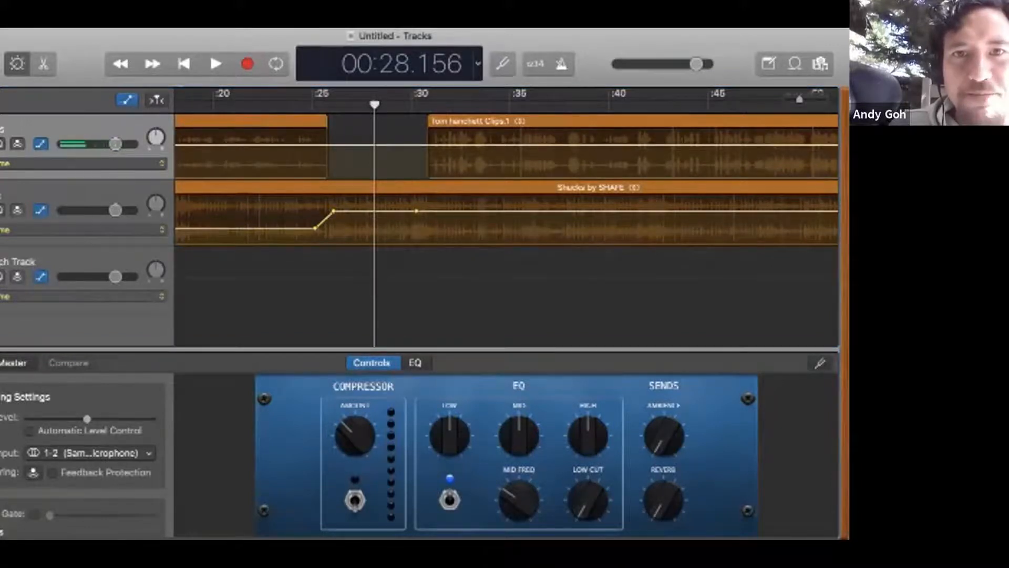
left_click(416, 211)
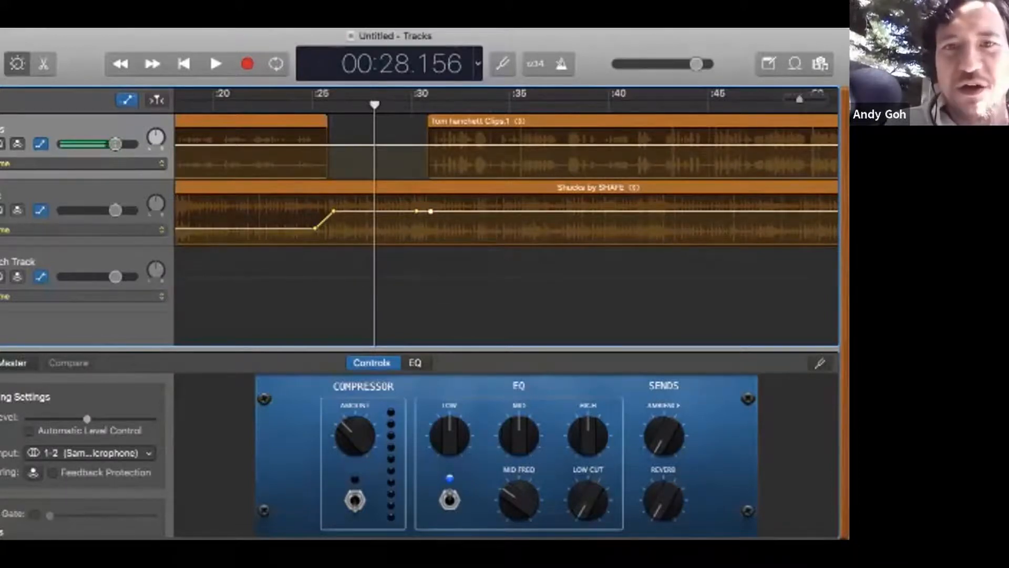
left_click_drag(430, 211, 431, 229)
mouse_move(570, 176)
left_mouse_down()
mouse_move(539, 176)
mouse_move(572, 177)
mouse_move(558, 176)
left_mouse_up()
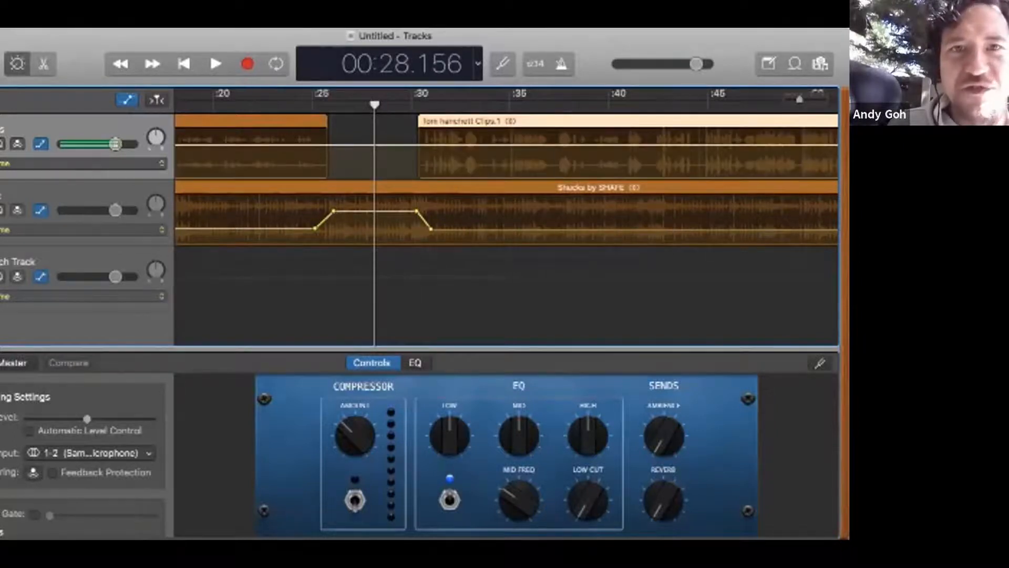
left_click(321, 121)
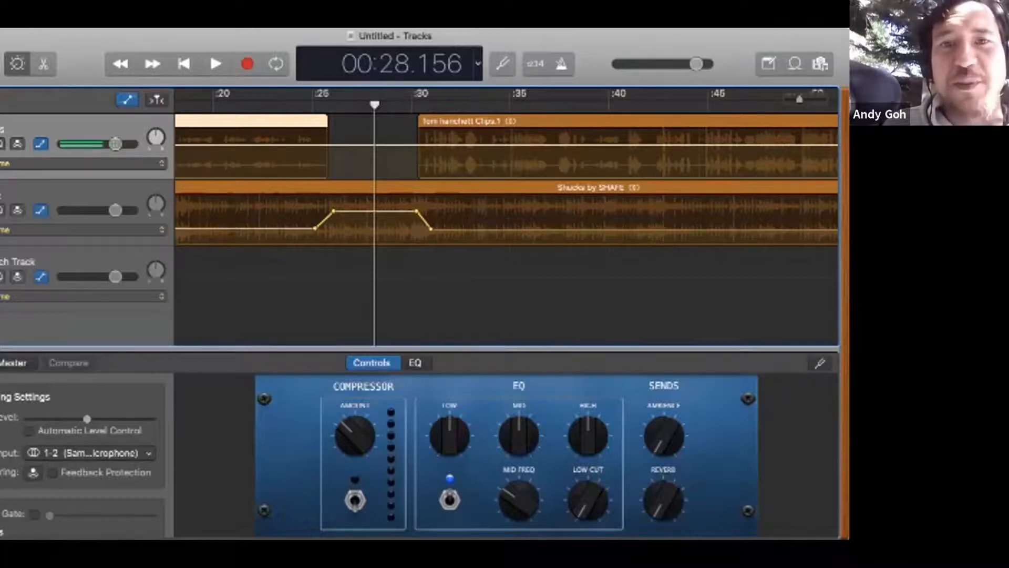
Step: Fade the Music volume down to its minimum between new points at about 0:45 and 0:55, and play from about 0:28 to 0:55
scroll(508, 218, "right", 5)
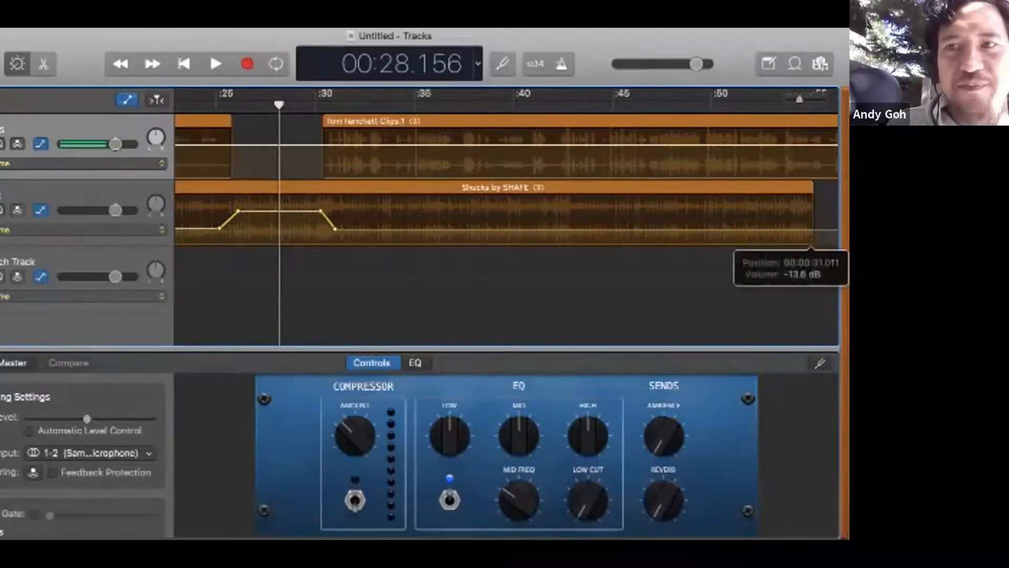
left_click(813, 229)
left_click(608, 229)
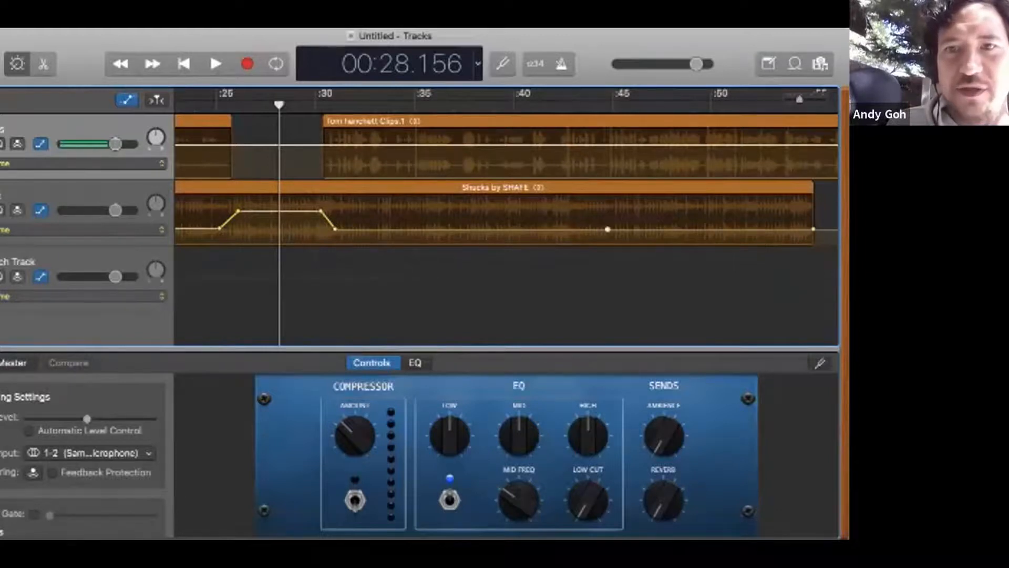
left_click_drag(813, 229, 813, 244)
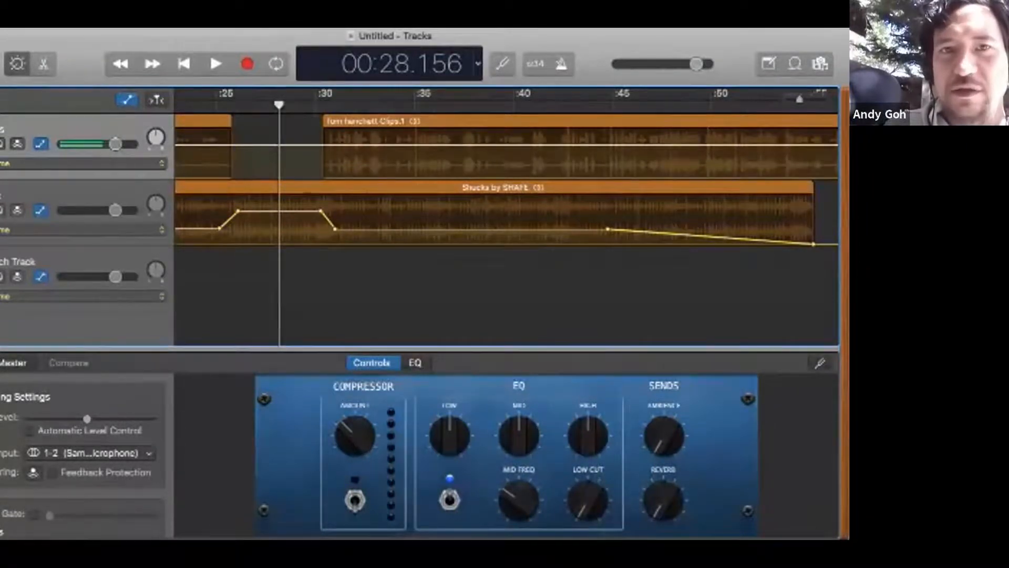
key("space")
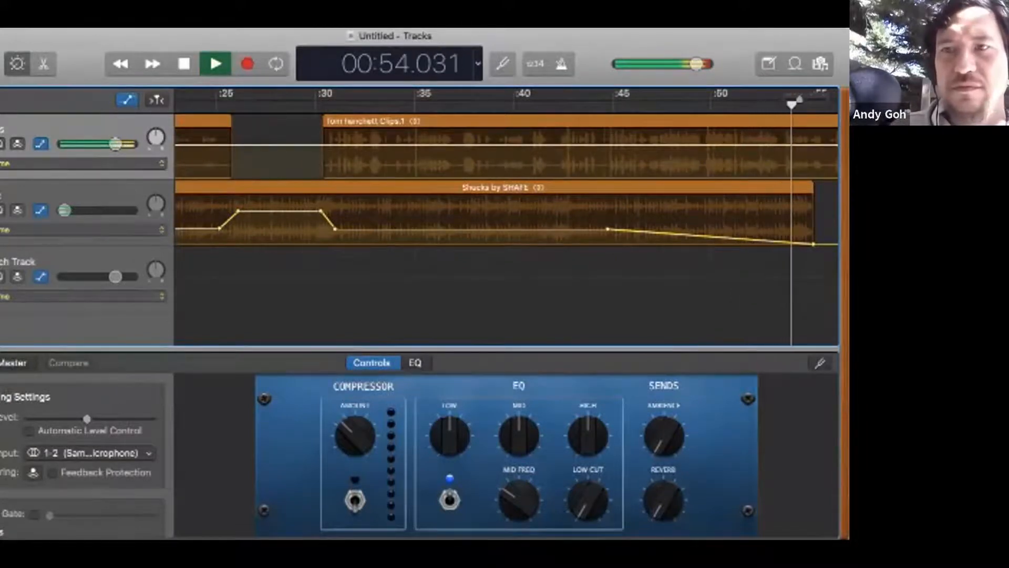
key("space")
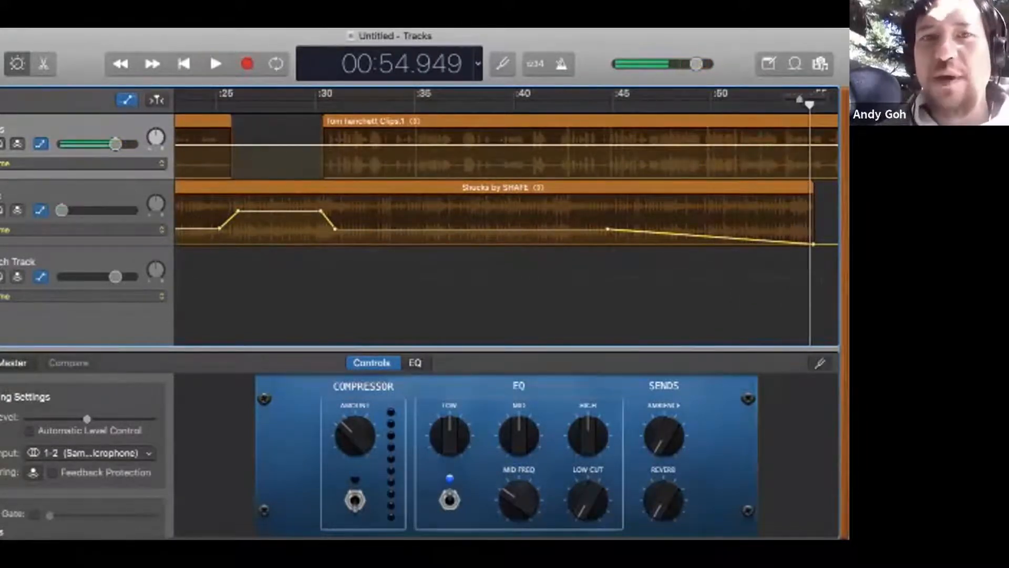
Step: Shift the four Music volume points around the 0:25 to 0:31 swell slightly earlier together, aligning the last with the interview clip's start
scroll(506, 215, "left", 3)
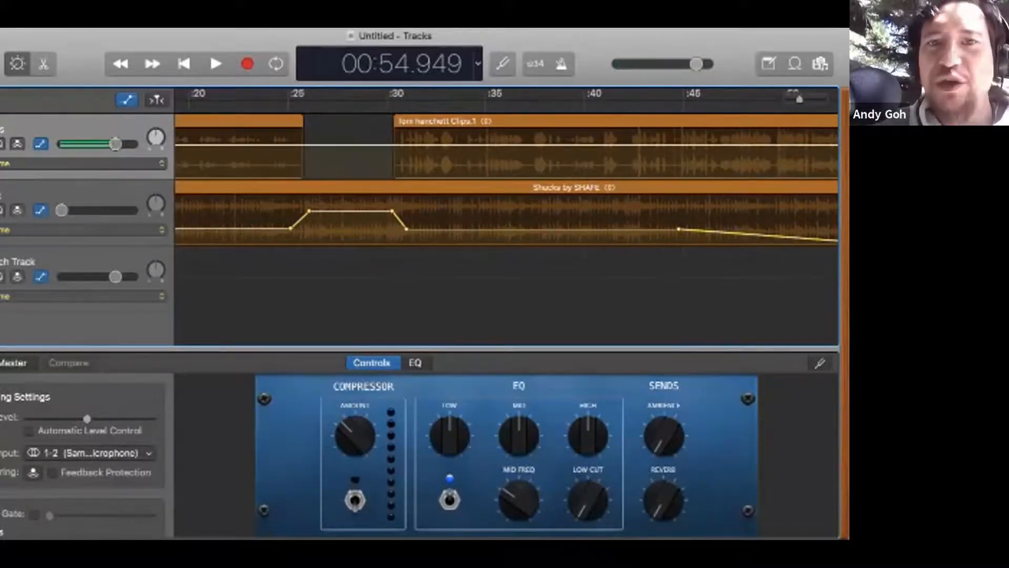
left_click_drag(259, 221, 415, 220)
mouse_move(407, 229)
left_mouse_down()
mouse_move(499, 230)
mouse_move(360, 229)
mouse_move(394, 230)
left_mouse_up()
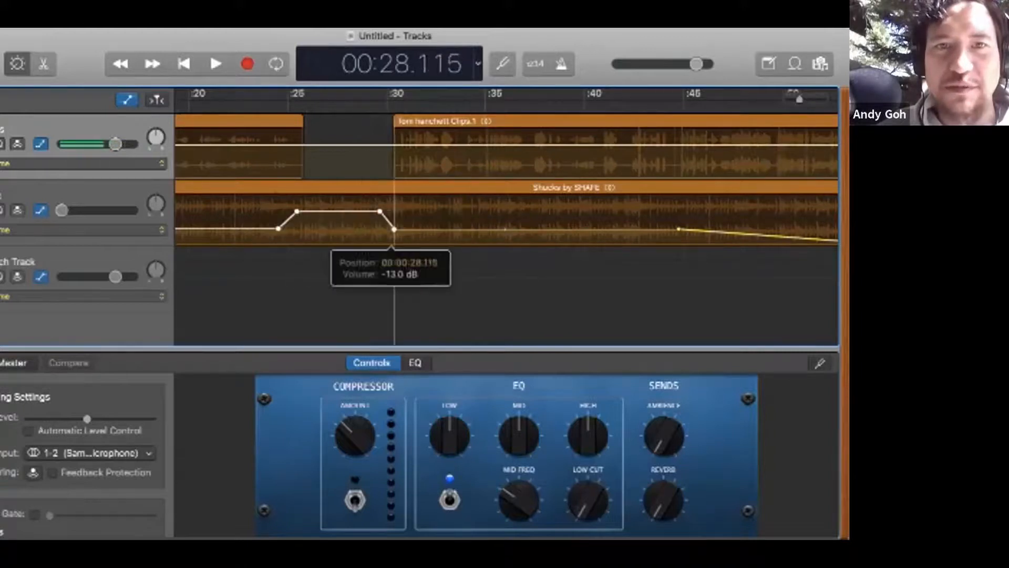